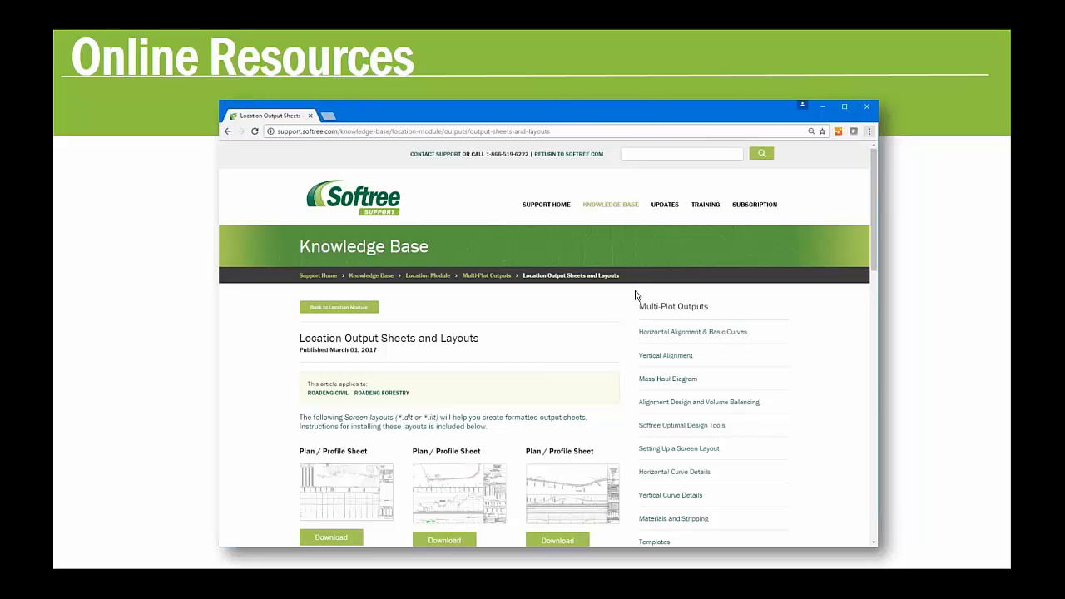
Minimize the webinar presentation and switch to the Location program with the County Road design
click(564, 266)
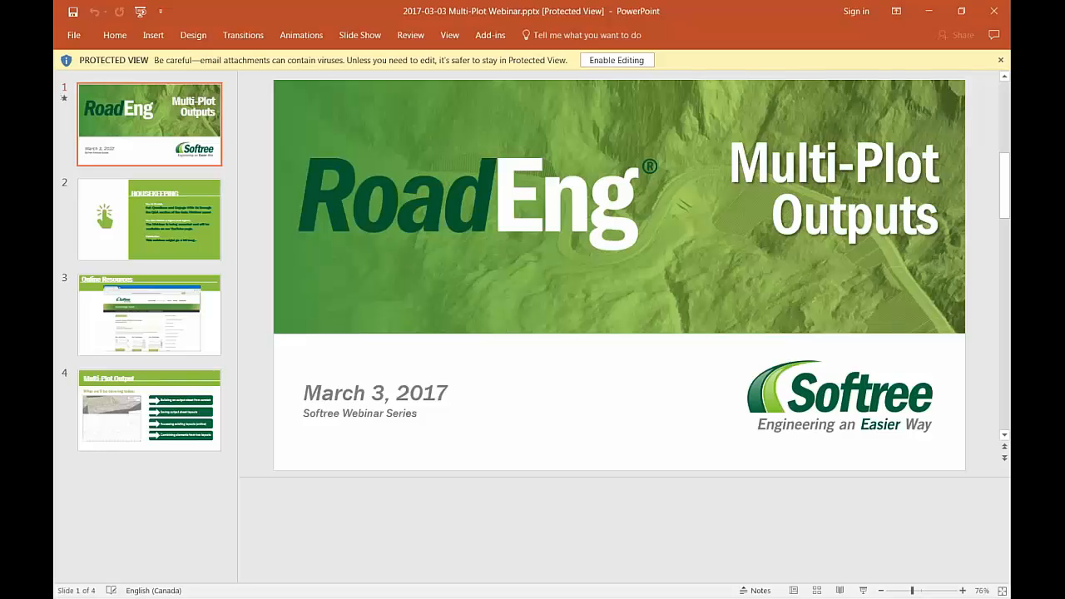
click(925, 12)
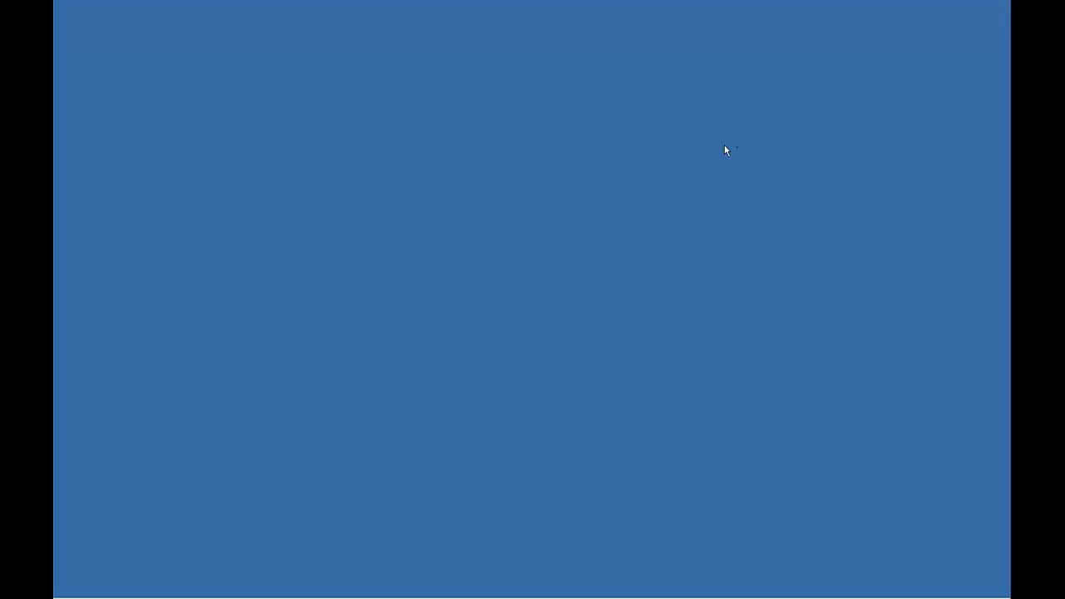
mouse_move(420, 596)
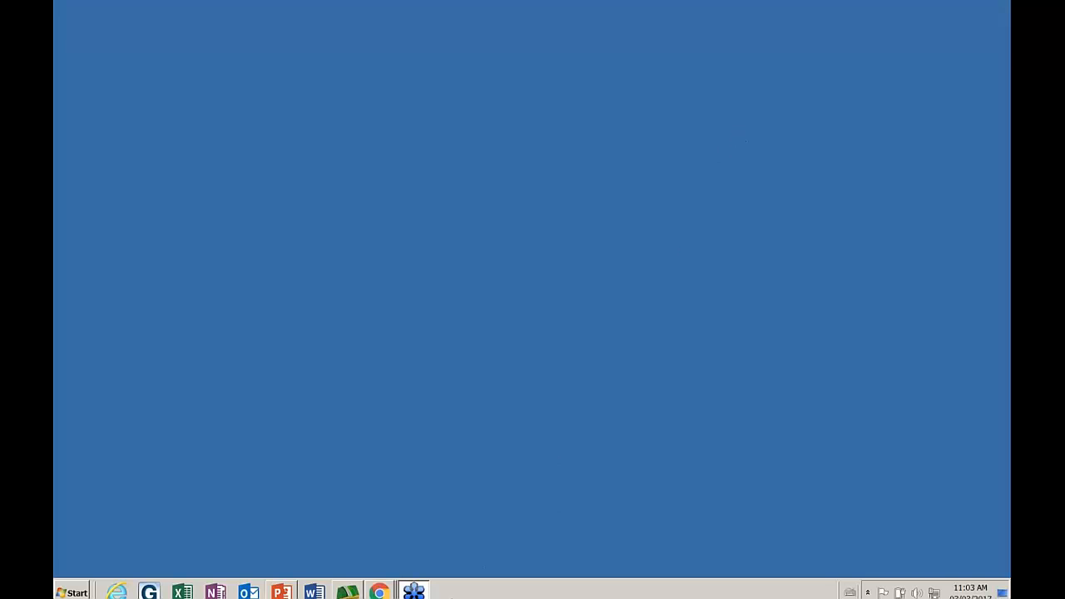
click(348, 587)
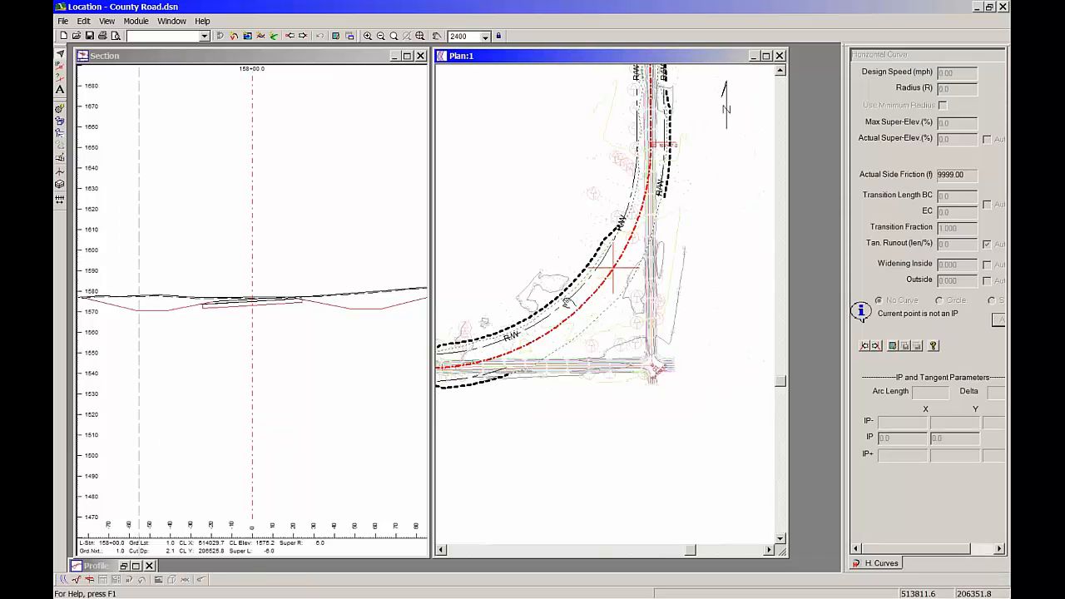
Examine the County Road alignment in the plan window and in the maximized profile window
scroll(574, 227, down, 3)
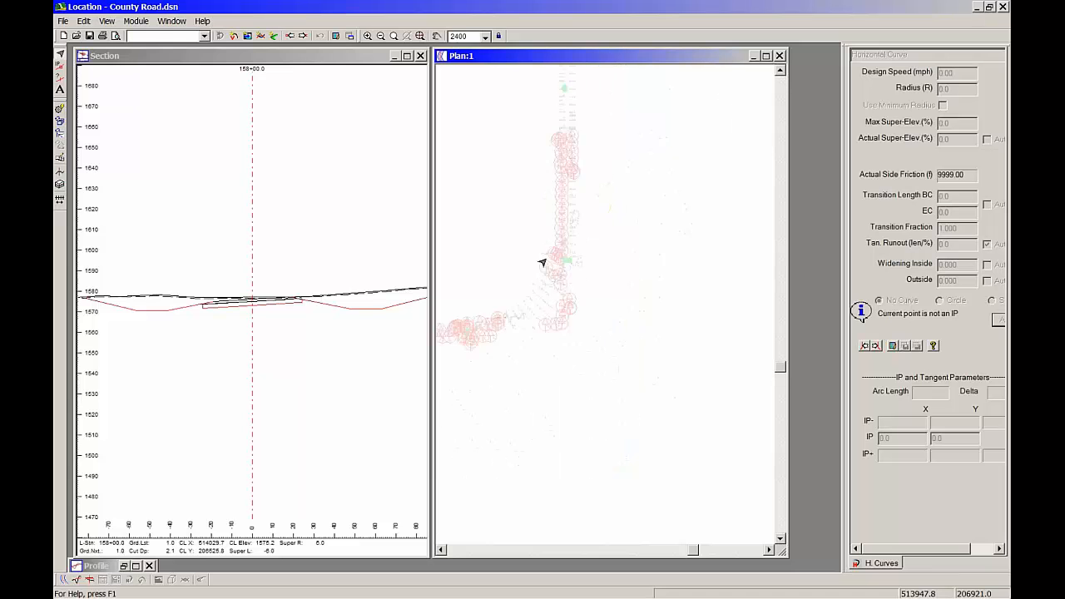
middle_drag(566, 210, 556, 418)
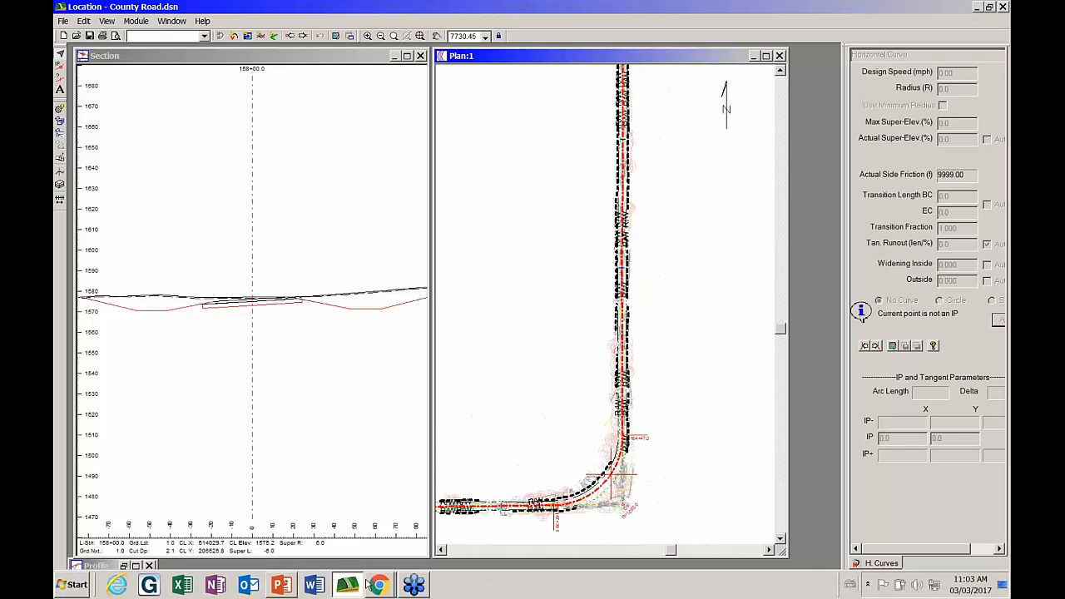
click(136, 566)
middle_drag(673, 261, 653, 235)
middle_drag(409, 233, 616, 266)
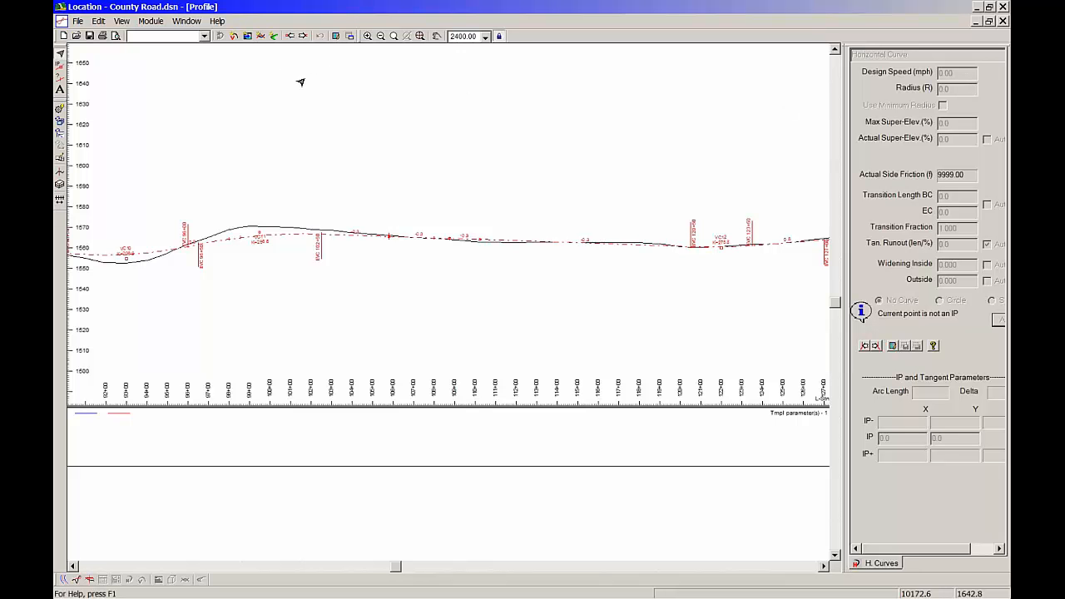
click(186, 21)
mouse_move(187, 35)
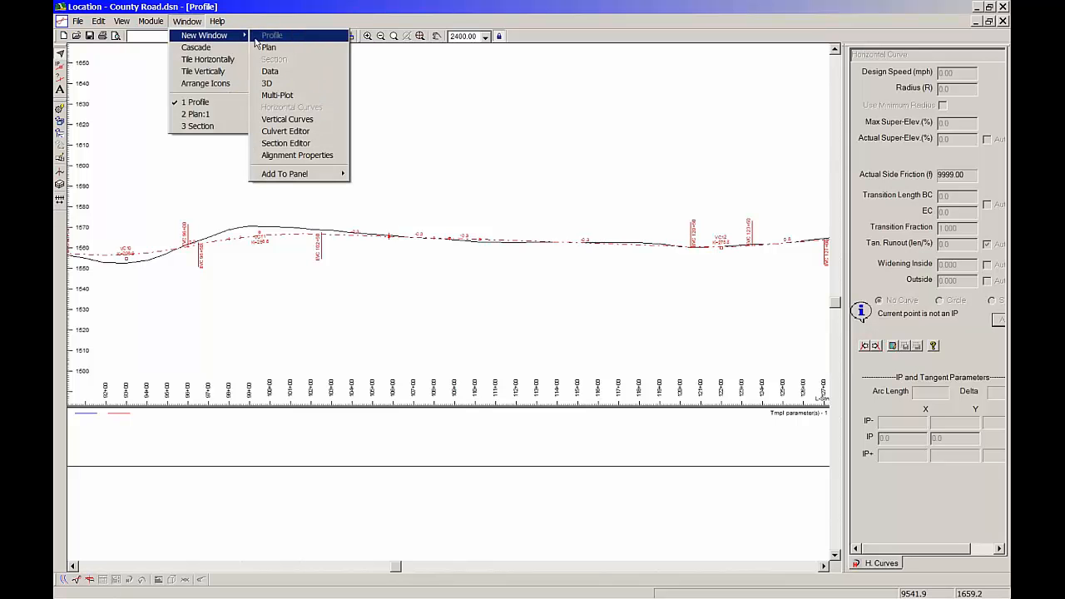
click(269, 101)
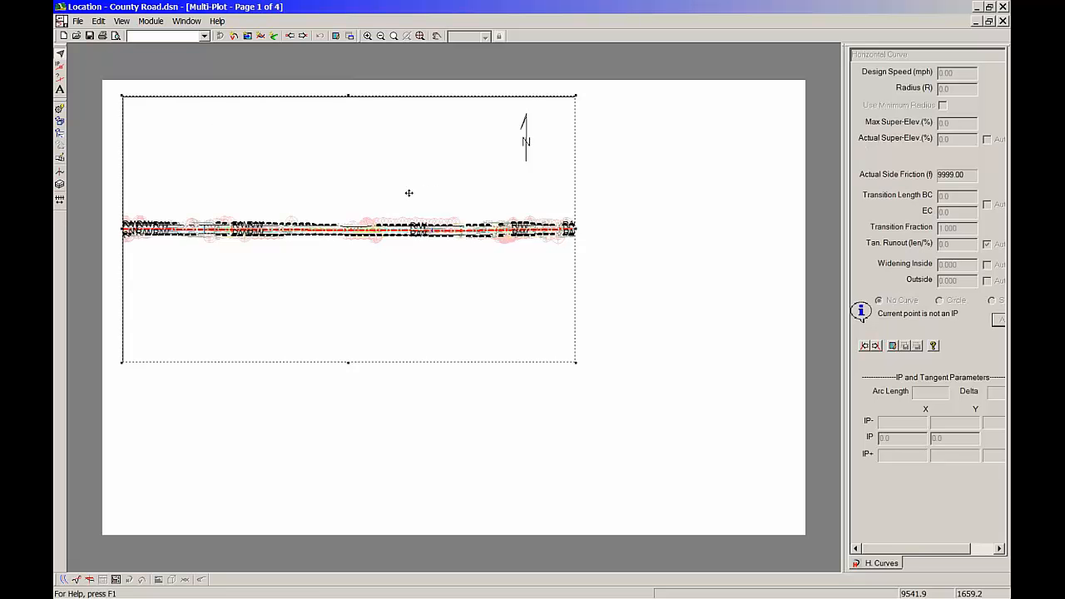
click(1004, 22)
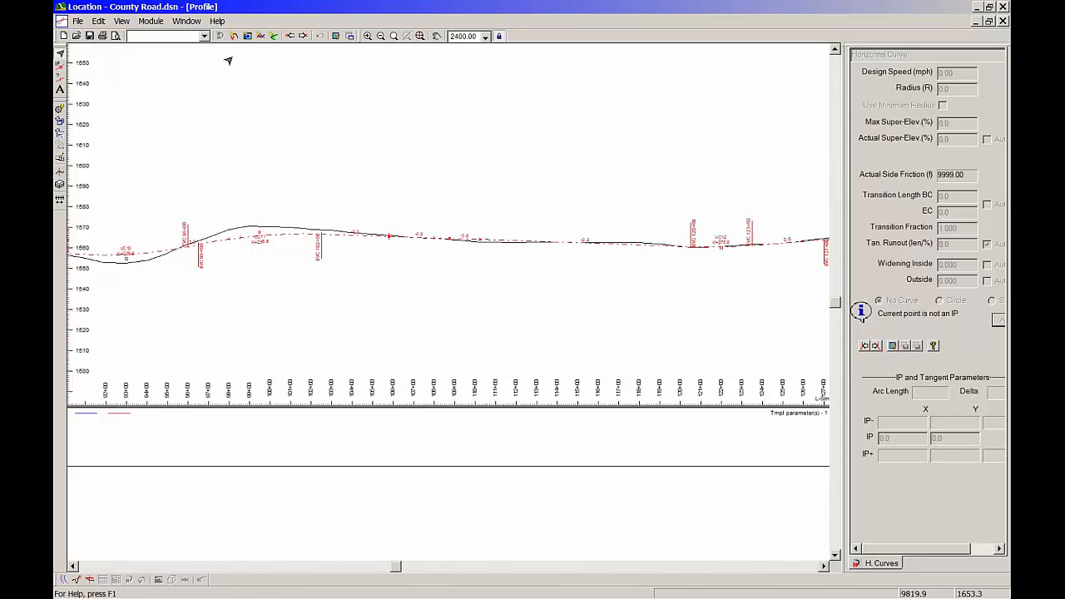
Load the training Profile.dlt screen layout for the County Road design
click(205, 36)
drag(249, 64, 254, 126)
click(201, 121)
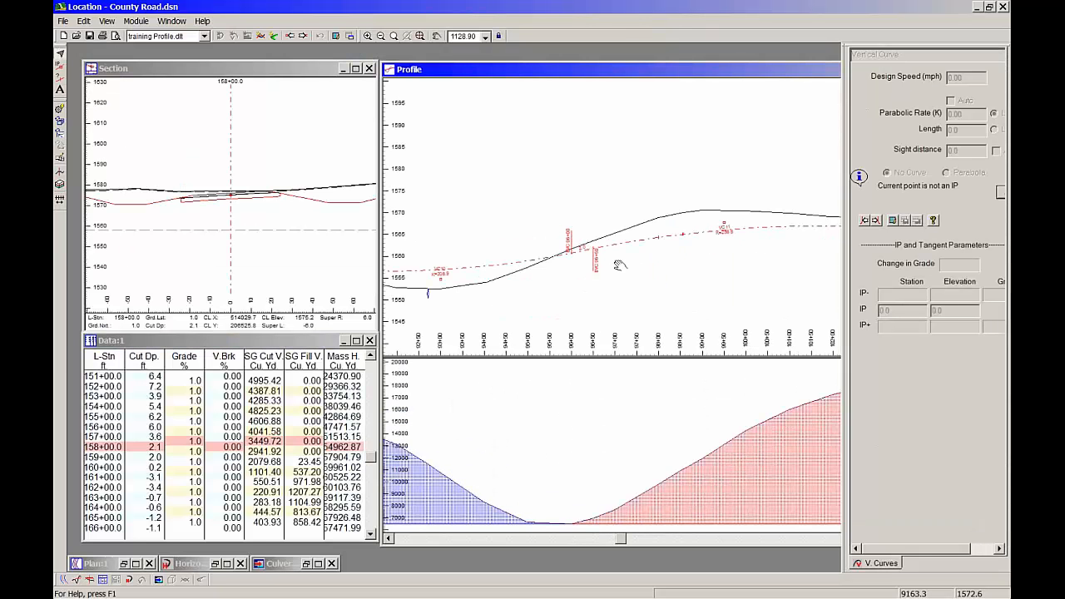
Create a new Multi-Plot window and close the docked Vertical Curve panel to free up space
click(165, 23)
mouse_move(184, 38)
click(276, 95)
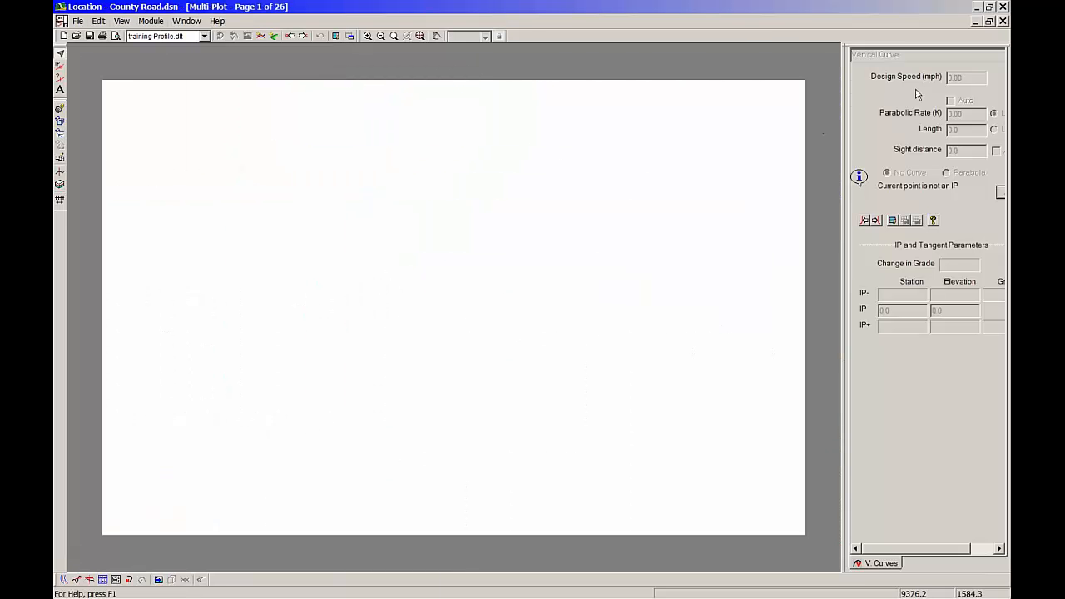
click(891, 54)
drag(844, 83, 706, 88)
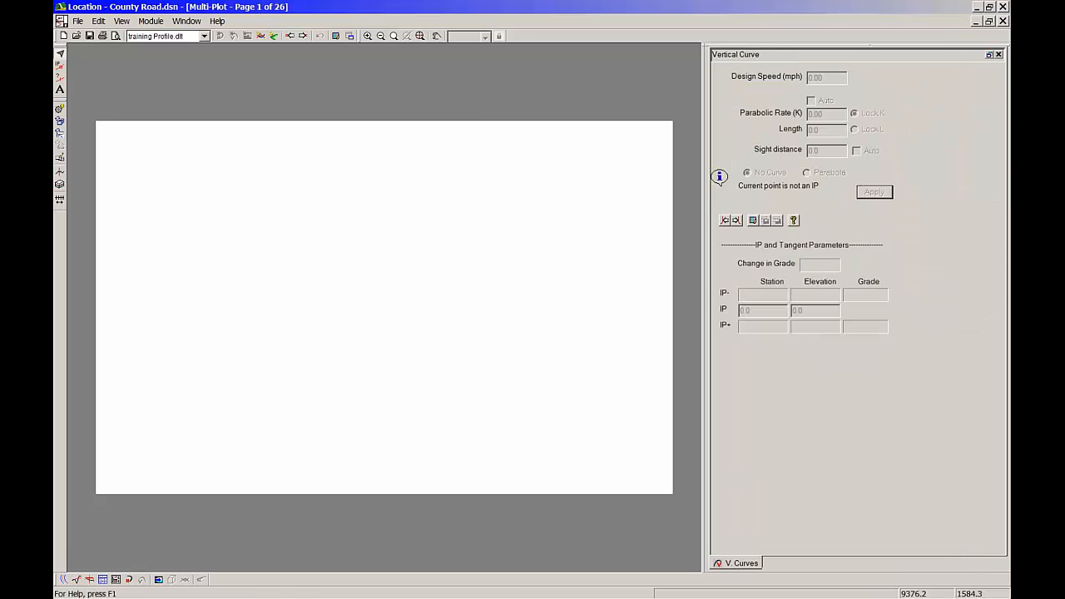
click(999, 55)
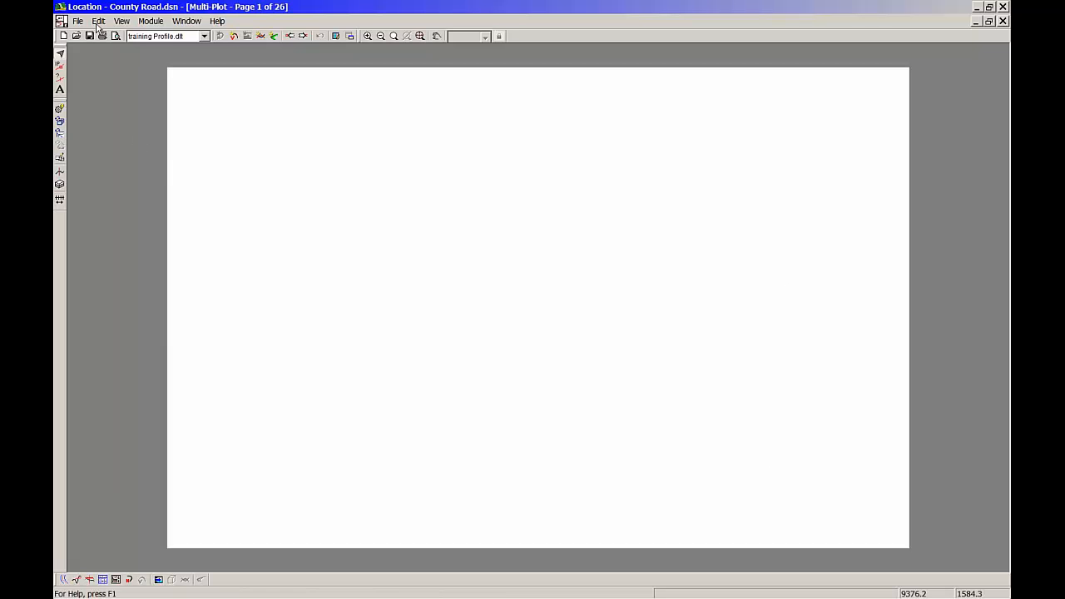
Turn on Snap to grid and Show grid for the Multi-Plot page with a spacing of 5 millimeters
click(122, 21)
click(136, 47)
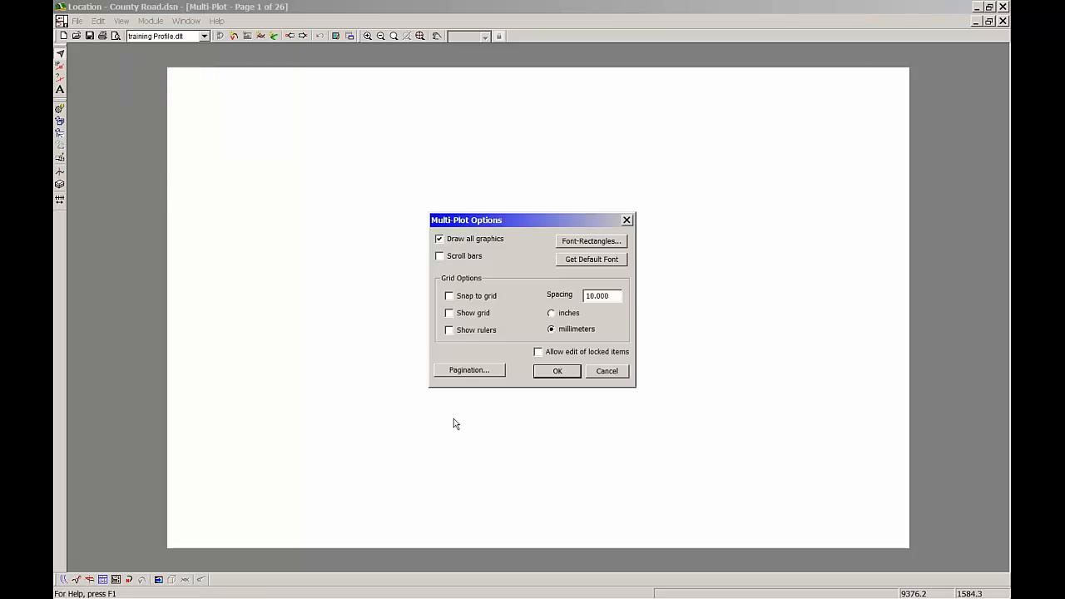
click(475, 297)
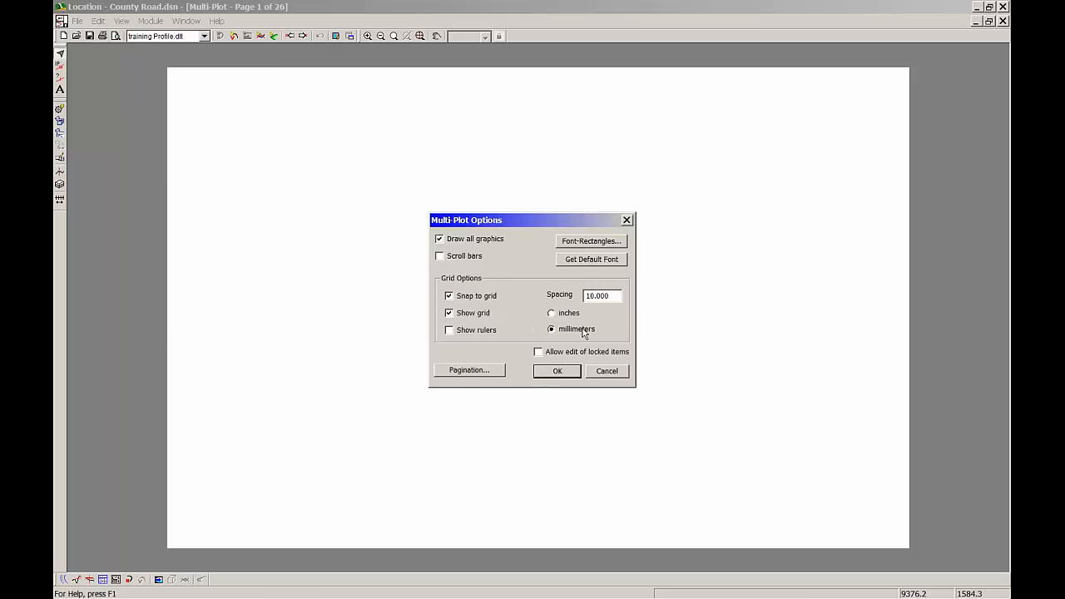
drag(612, 298, 570, 319)
text(5)
click(559, 371)
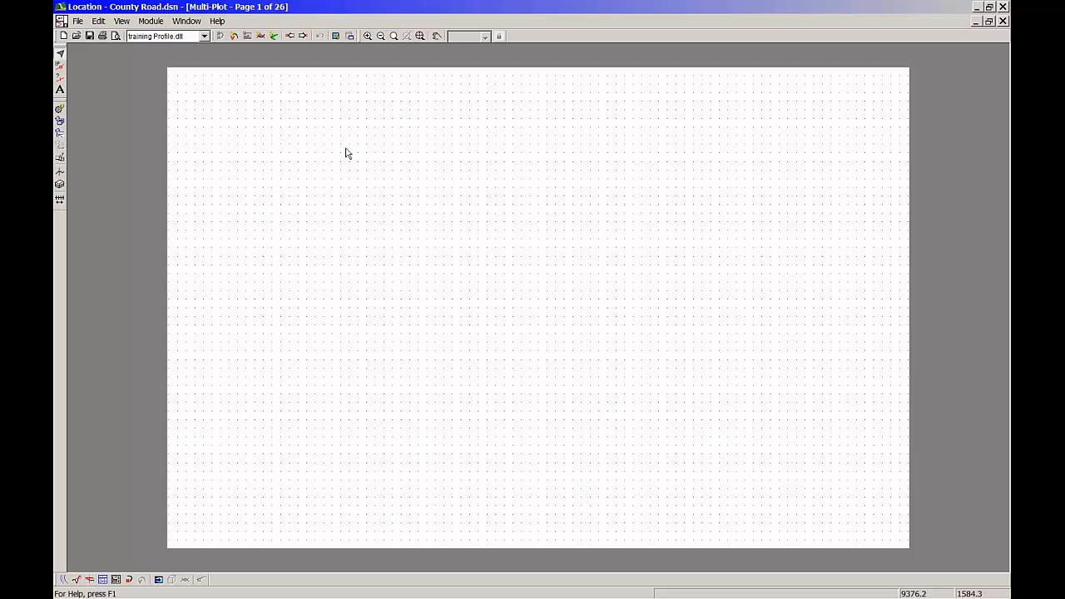
Add a plan sub-view to the page and move it near the sheet's upper-left corner
click(99, 21)
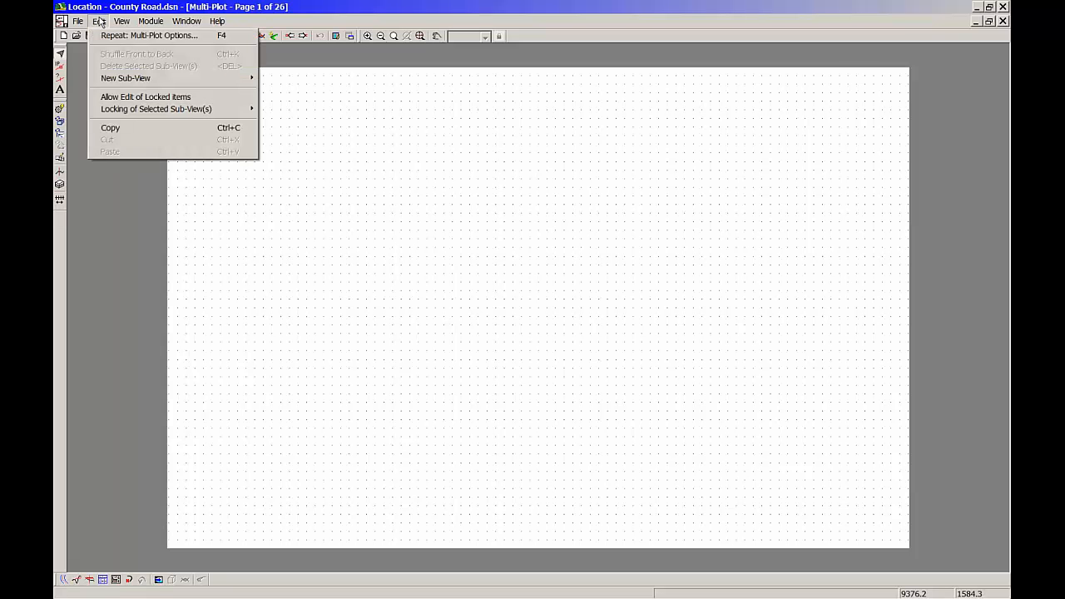
mouse_move(158, 79)
click(279, 79)
drag(463, 277, 347, 189)
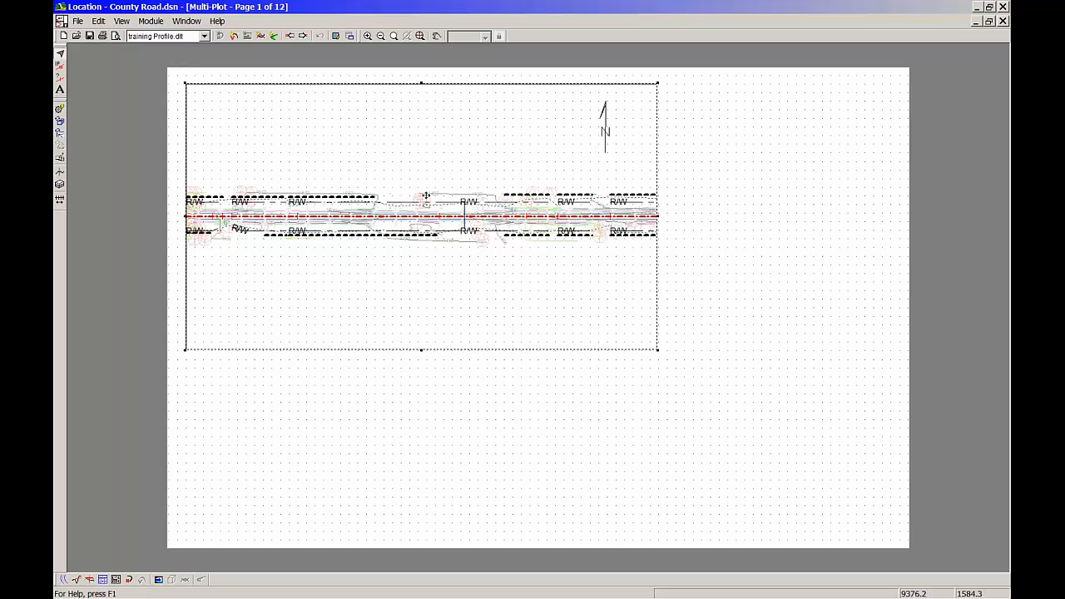
double_click(524, 213)
double_click(562, 192)
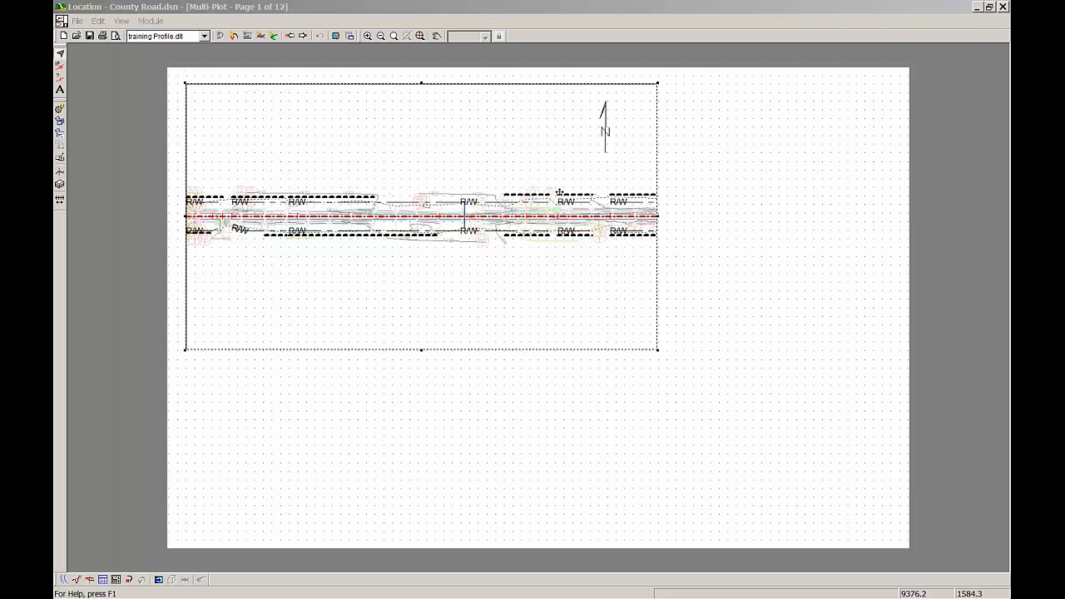
click(610, 279)
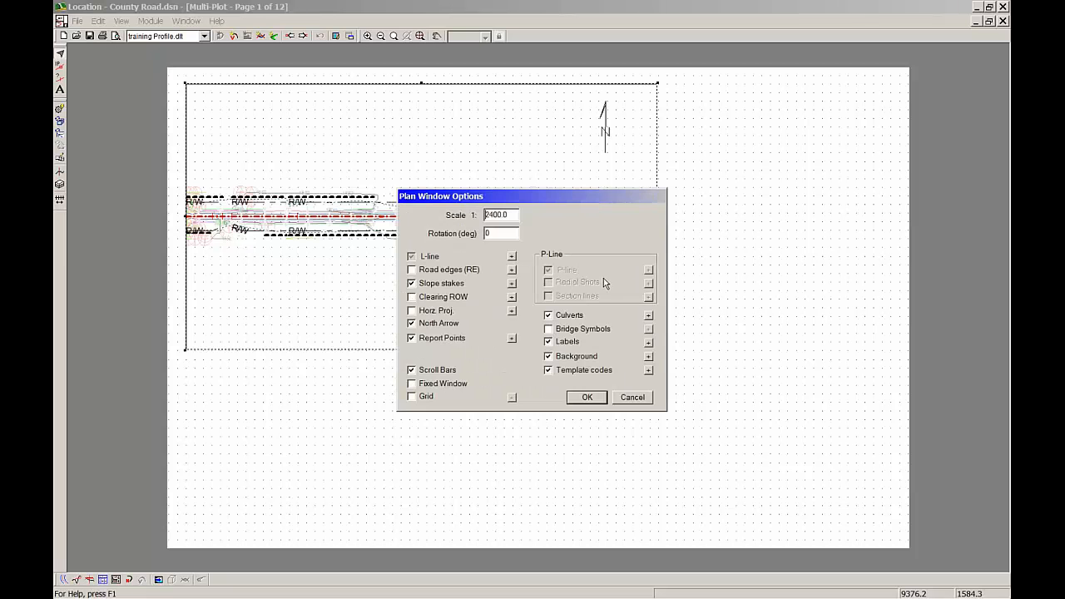
click(633, 398)
click(602, 387)
Turn off the North Arrow in the plan sub-view's window options
double_click(544, 189)
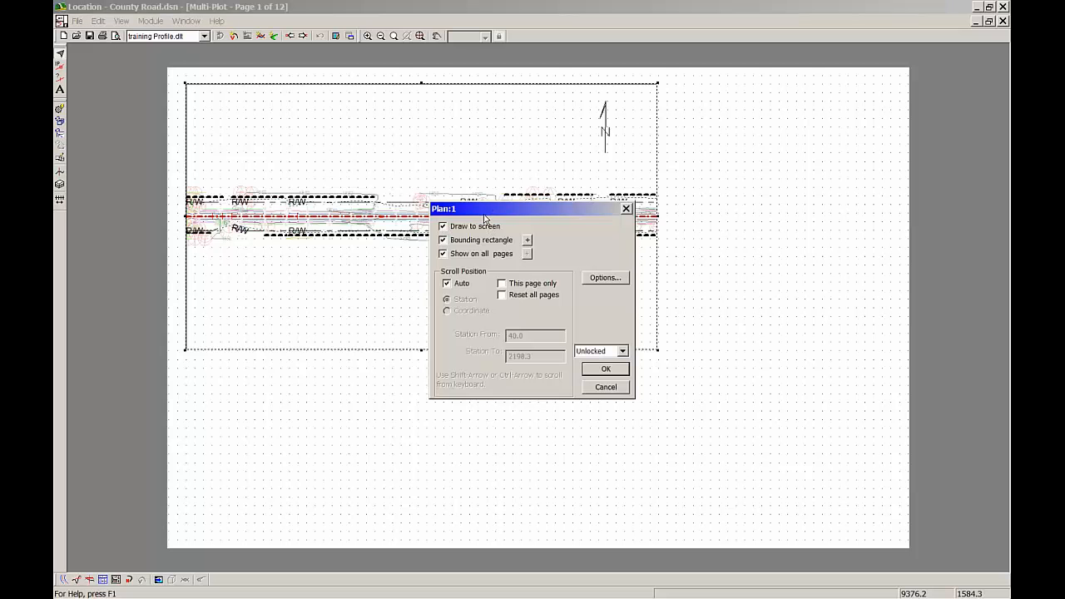
click(594, 281)
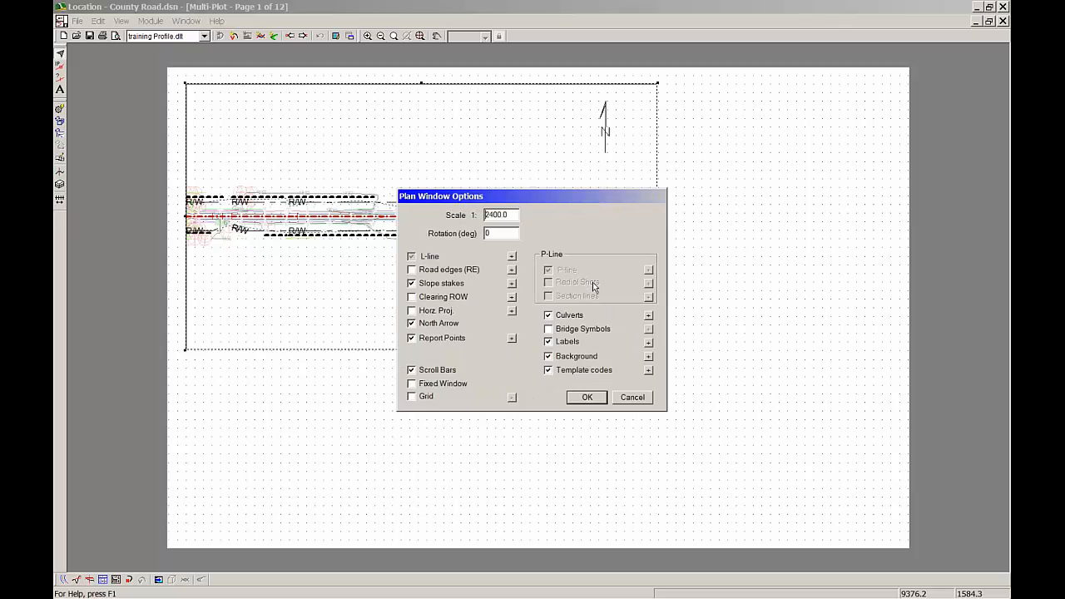
click(441, 326)
drag(588, 207, 646, 198)
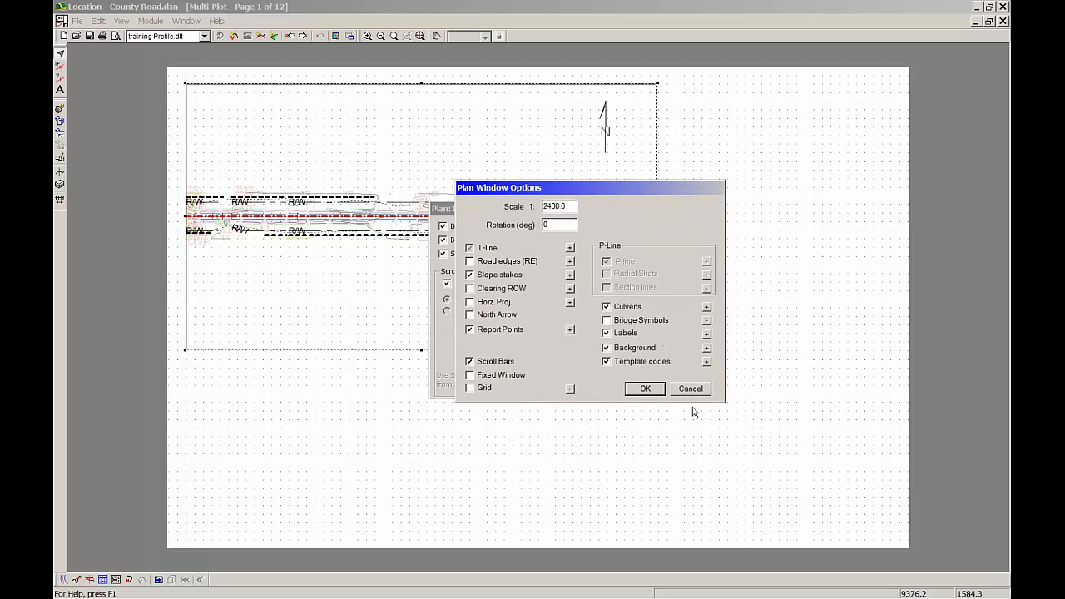
Review the plan display styles of template codes ROWL, ROWR, T/EL and T/ER, accepting them with a recalculation of the entire design
click(707, 363)
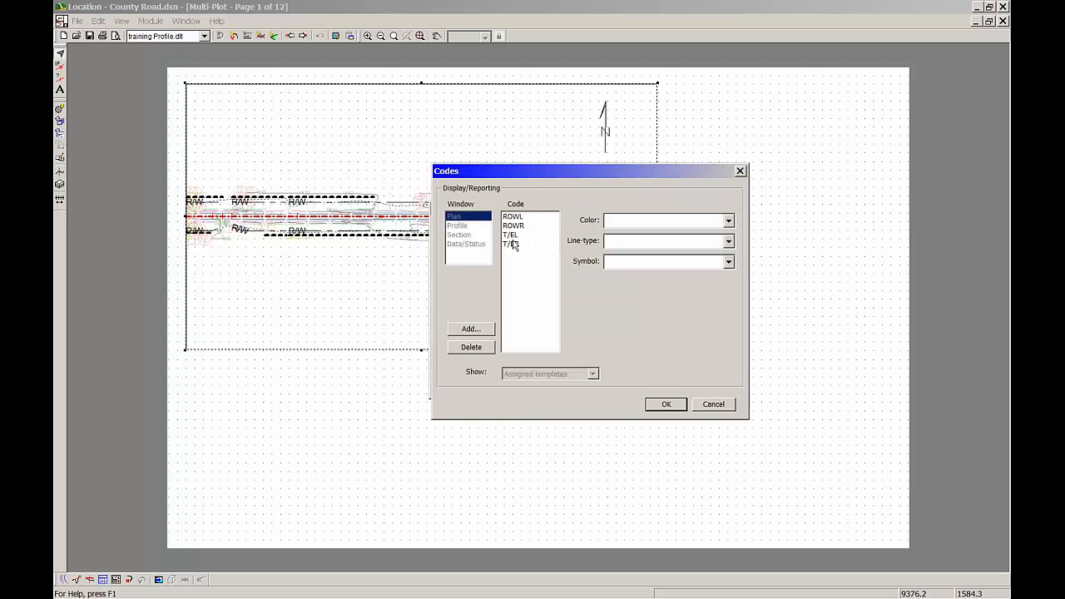
click(513, 218)
click(513, 225)
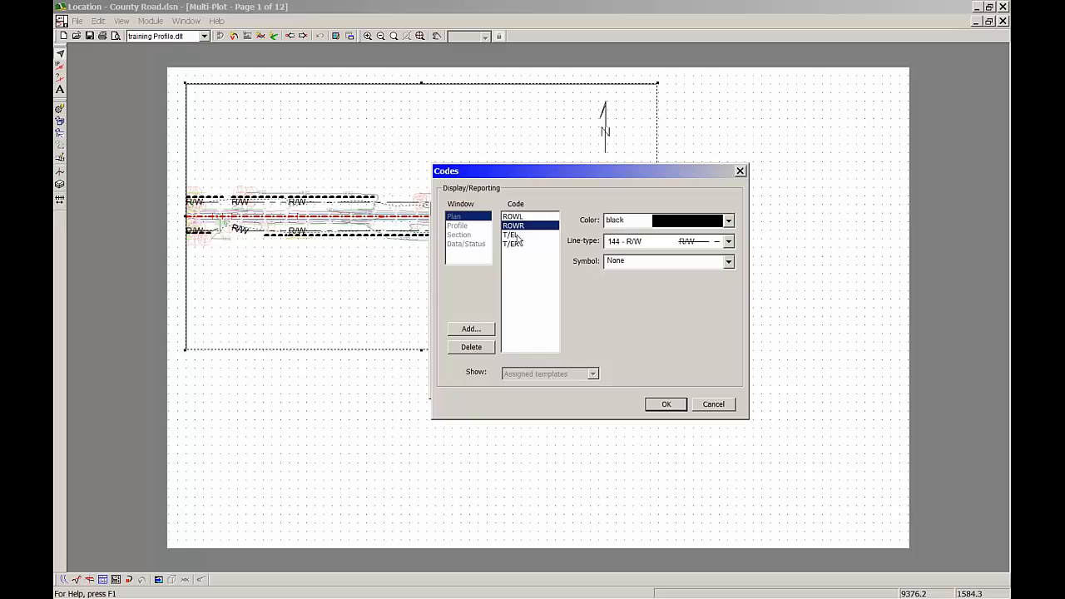
click(511, 236)
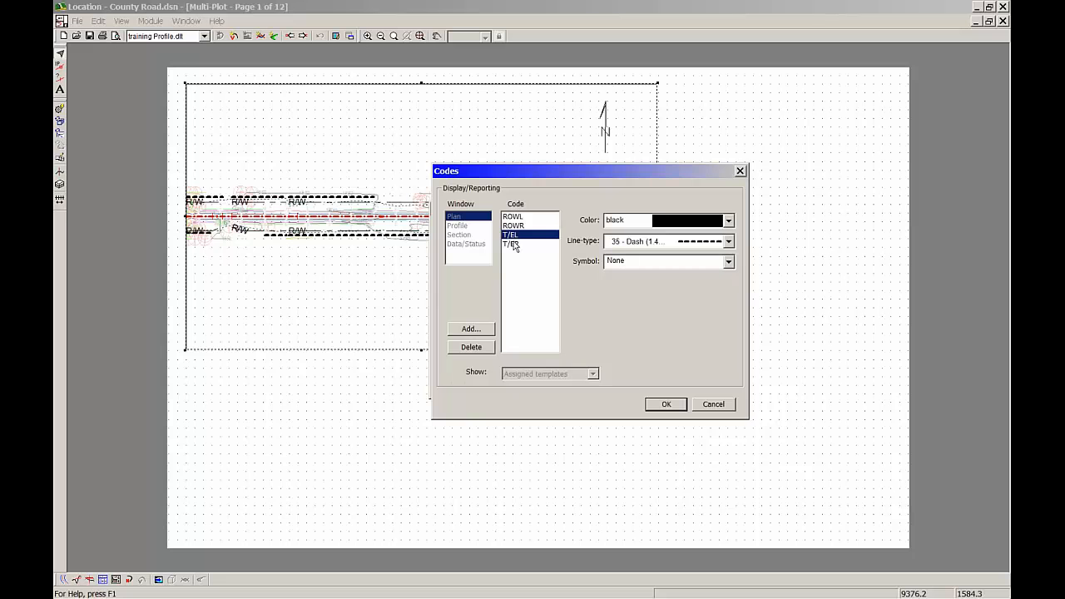
click(514, 244)
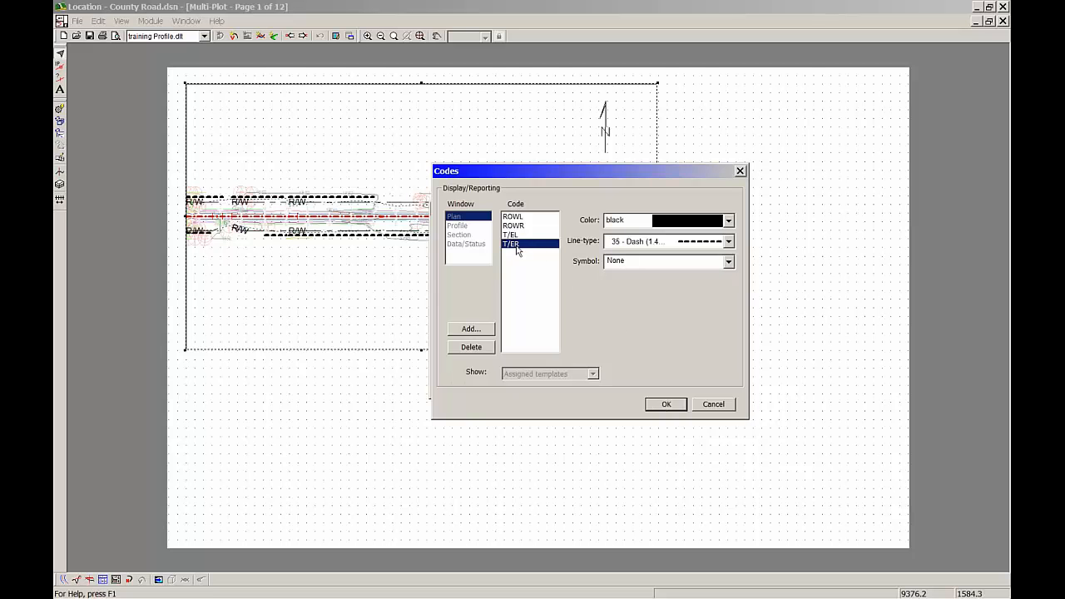
click(673, 406)
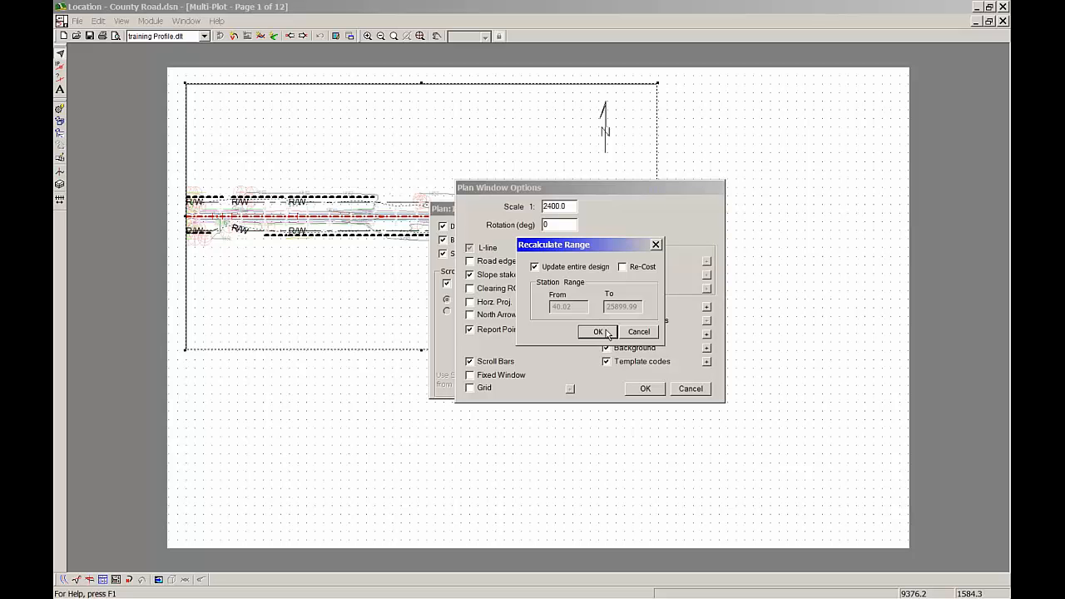
click(606, 333)
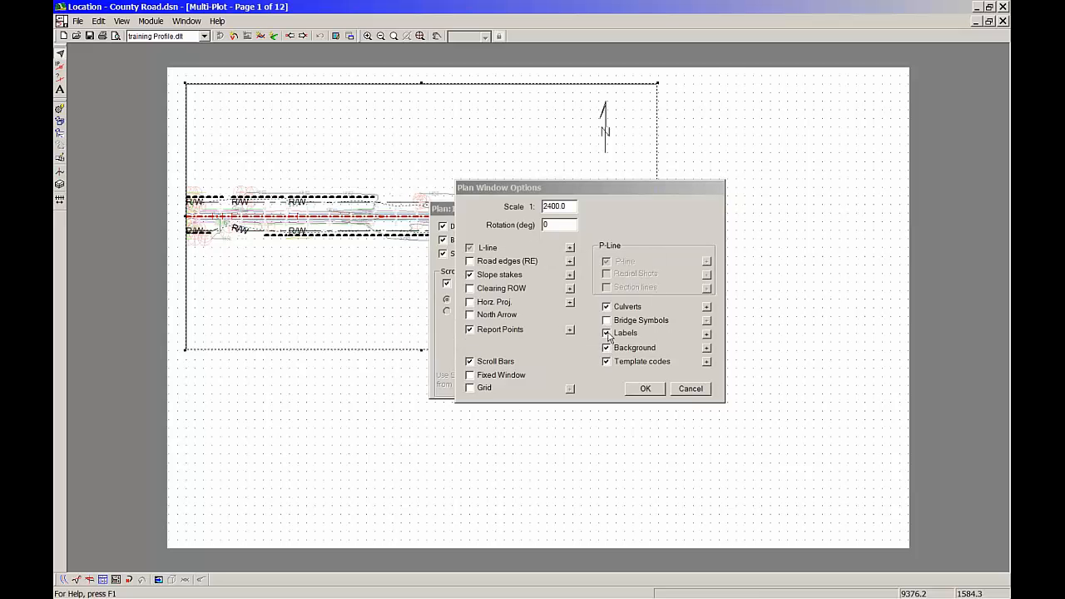
Set the description of the first user-defined plan label to Stationing in its custom label options
click(707, 336)
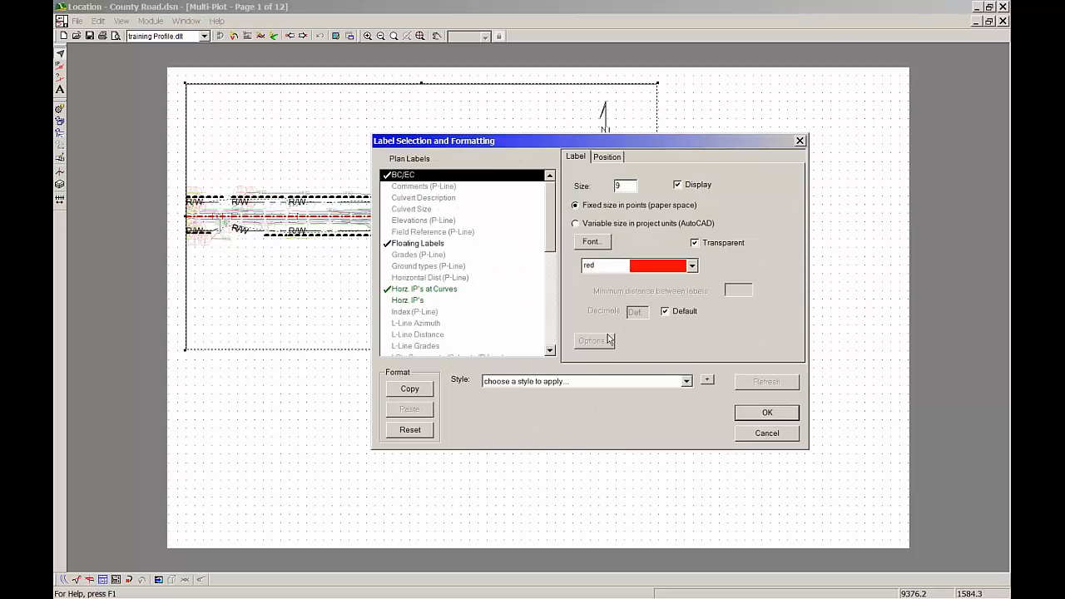
drag(550, 225, 554, 314)
click(426, 323)
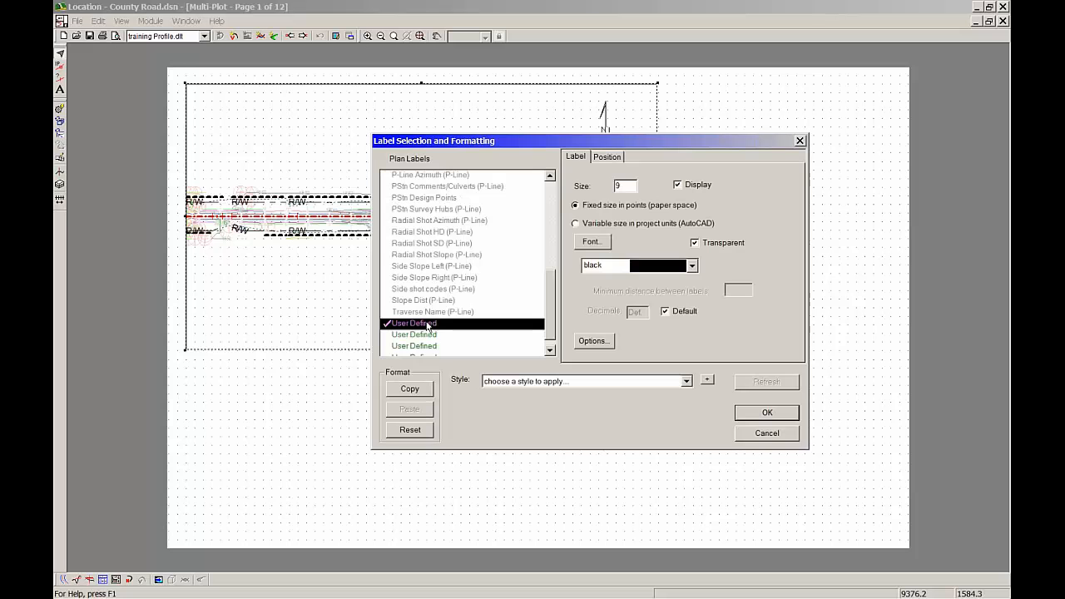
click(596, 345)
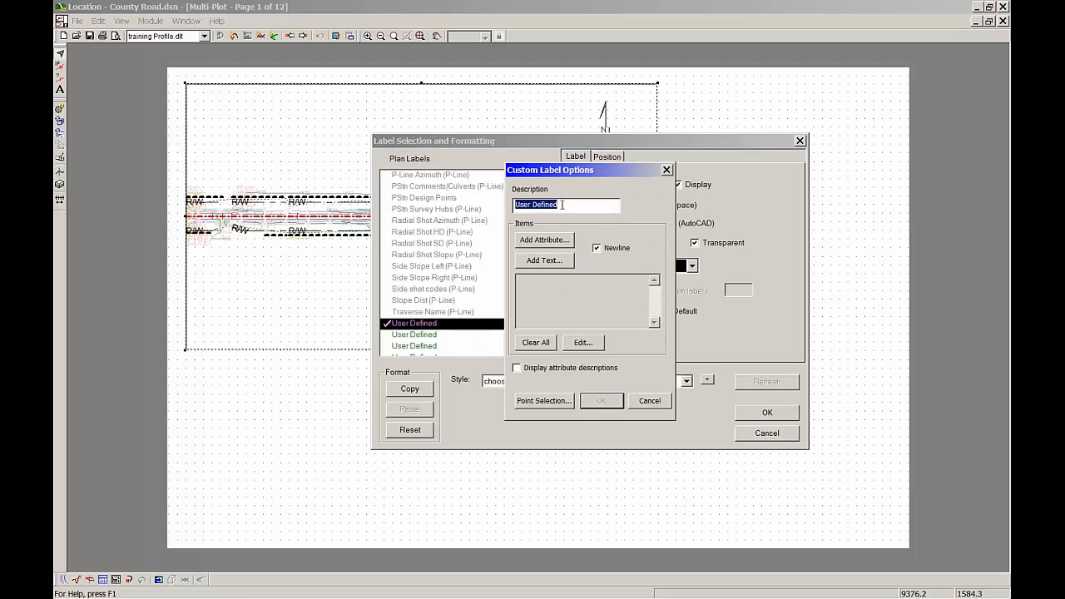
key(BackSpace)
text(Stationing)
Add the L-Stn attribute as the item of the Stationing custom label
click(543, 242)
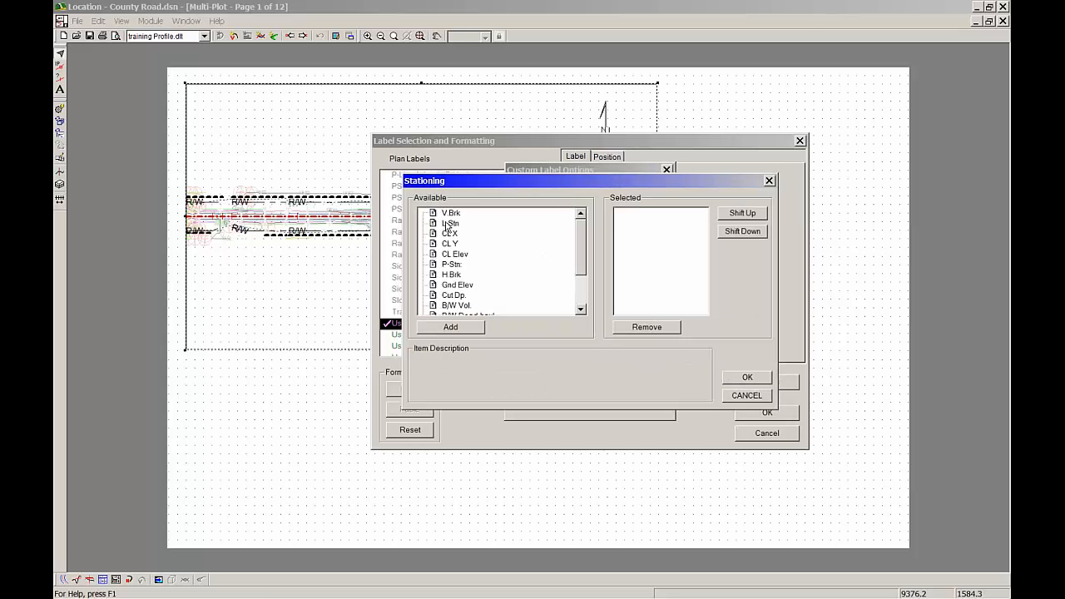
scroll(582, 239, down, 2)
scroll(583, 278, up, 2)
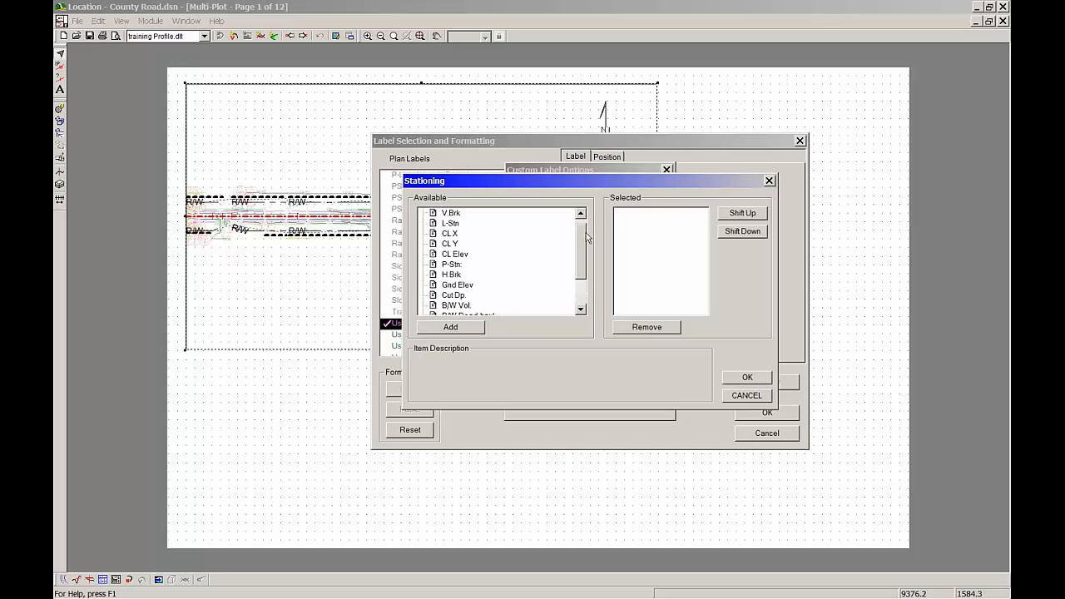
double_click(450, 223)
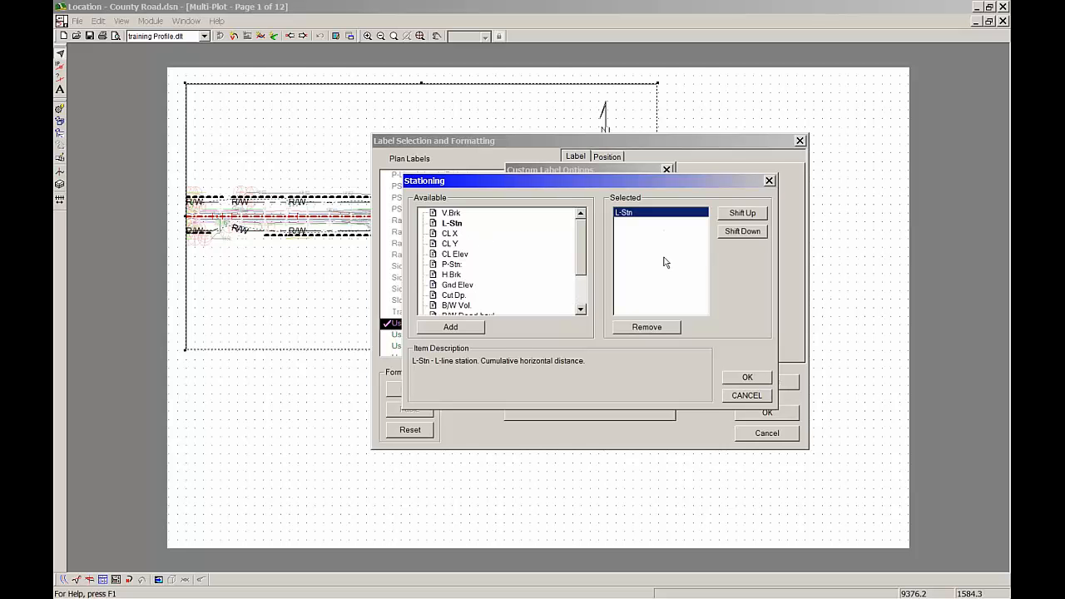
click(750, 384)
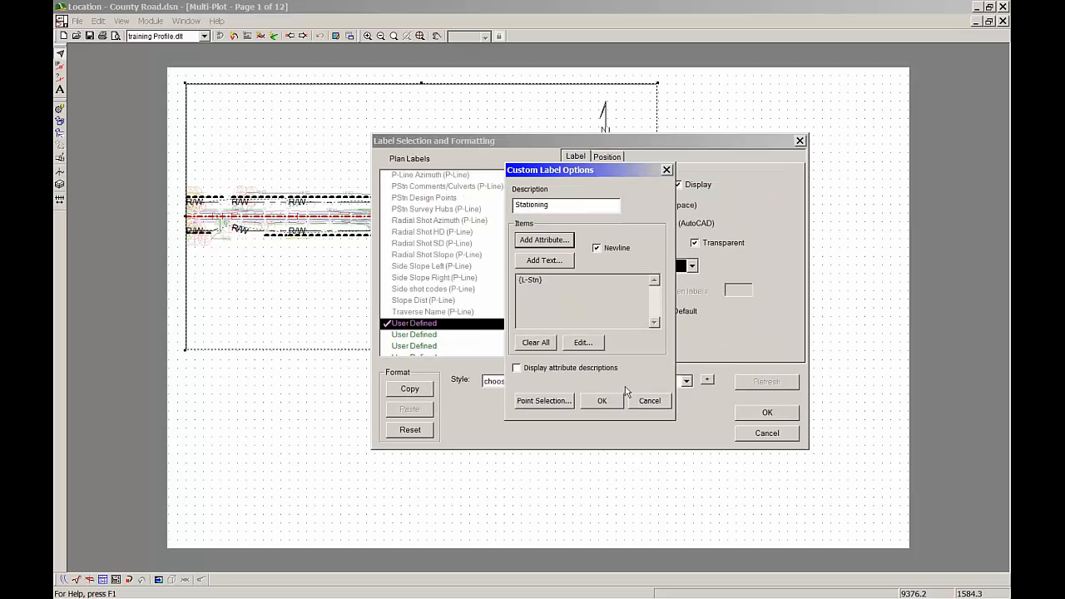
Exclude all point types from the Stationing label's point selection and include only the first Auto interval points type
click(546, 401)
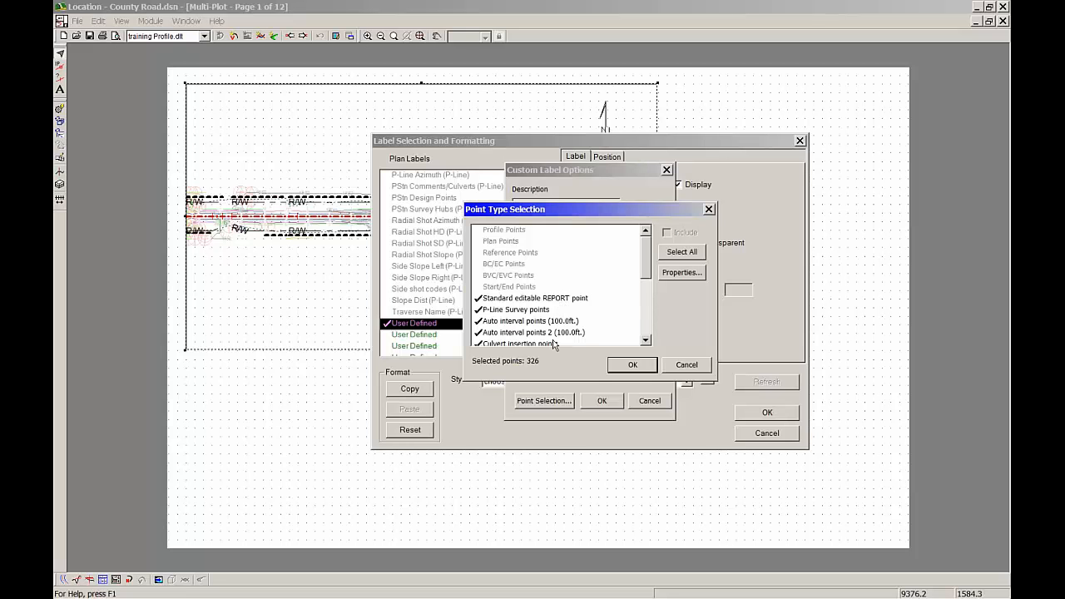
click(681, 253)
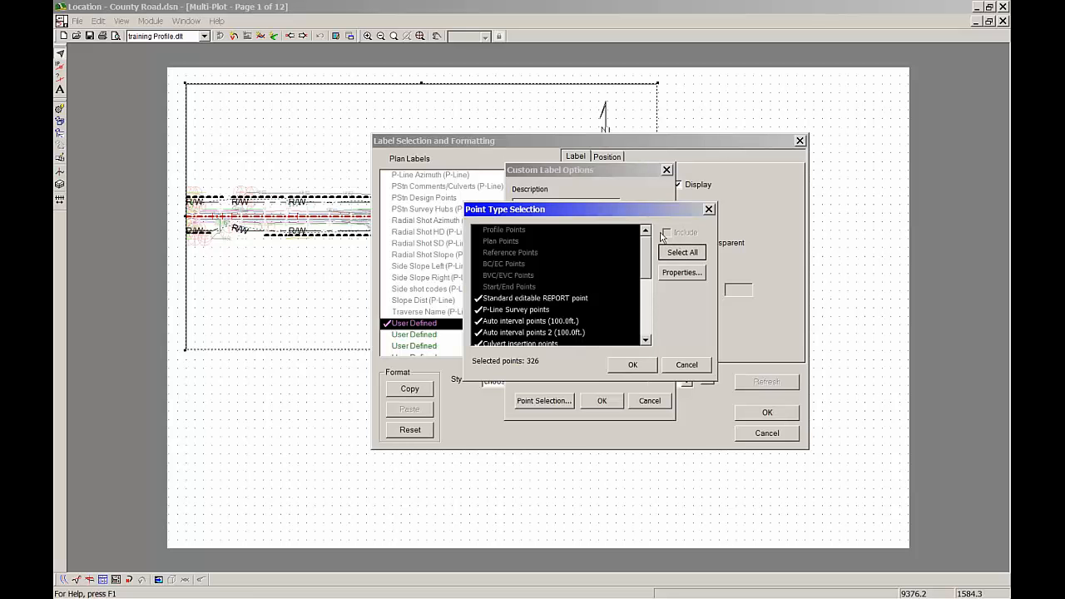
scroll(624, 282, down, 5)
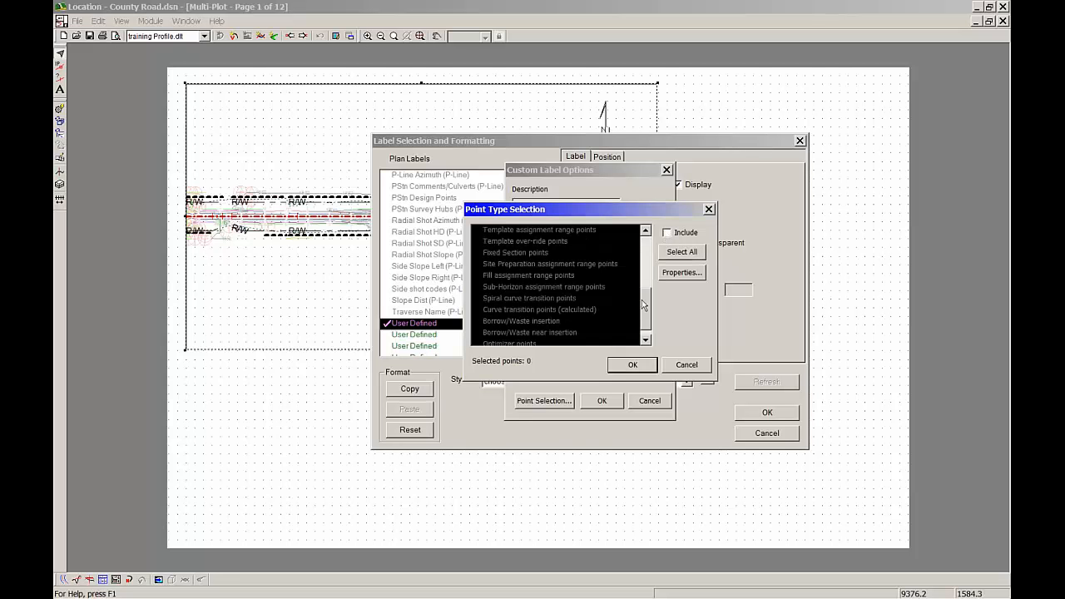
click(600, 298)
drag(649, 308, 647, 272)
click(558, 276)
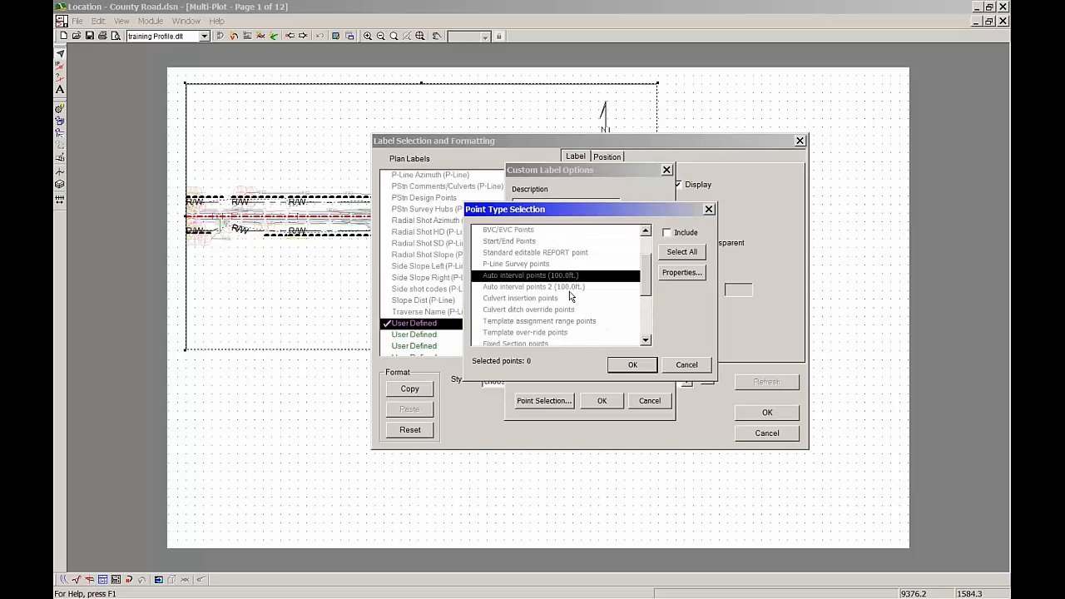
click(567, 287)
click(567, 276)
double_click(560, 276)
Set the interval of the included Auto interval points to 200 and accept the Stationing label's options
click(682, 273)
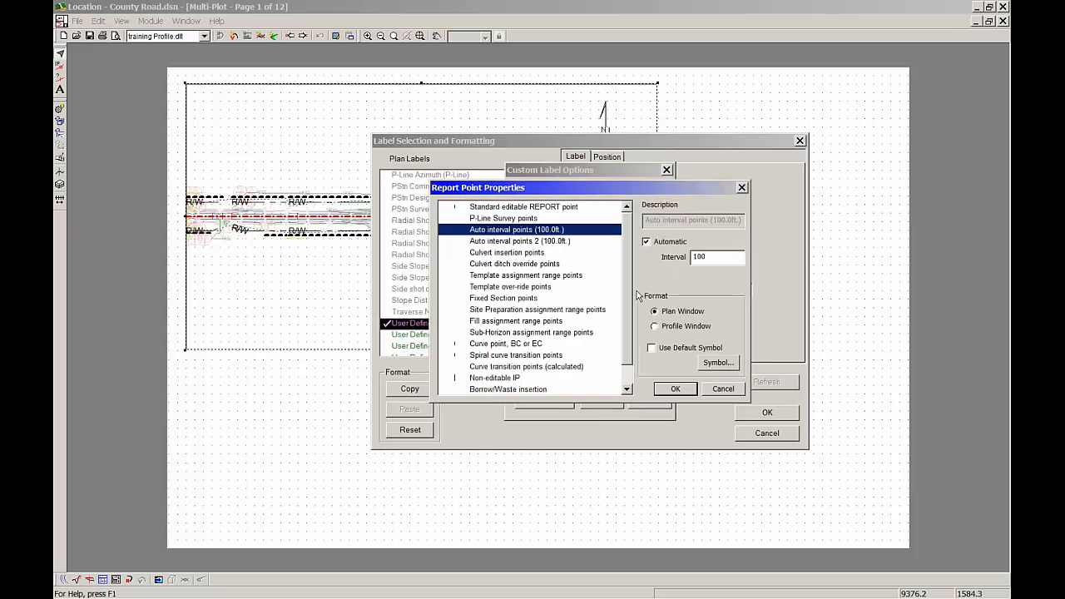
click(734, 391)
click(688, 278)
drag(736, 253, 638, 254)
text(200)
click(544, 236)
click(677, 392)
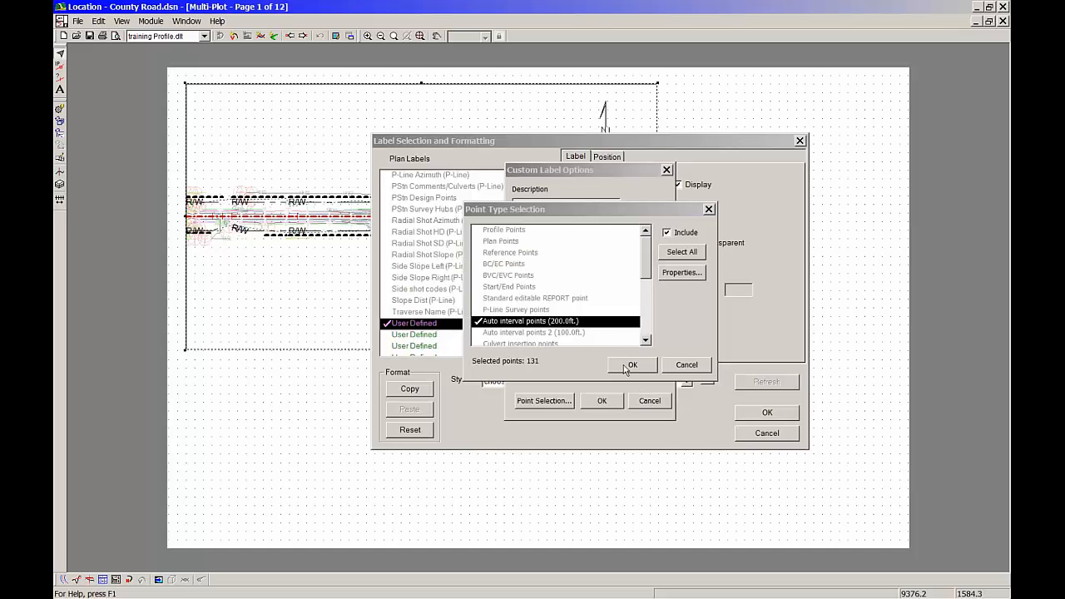
click(631, 366)
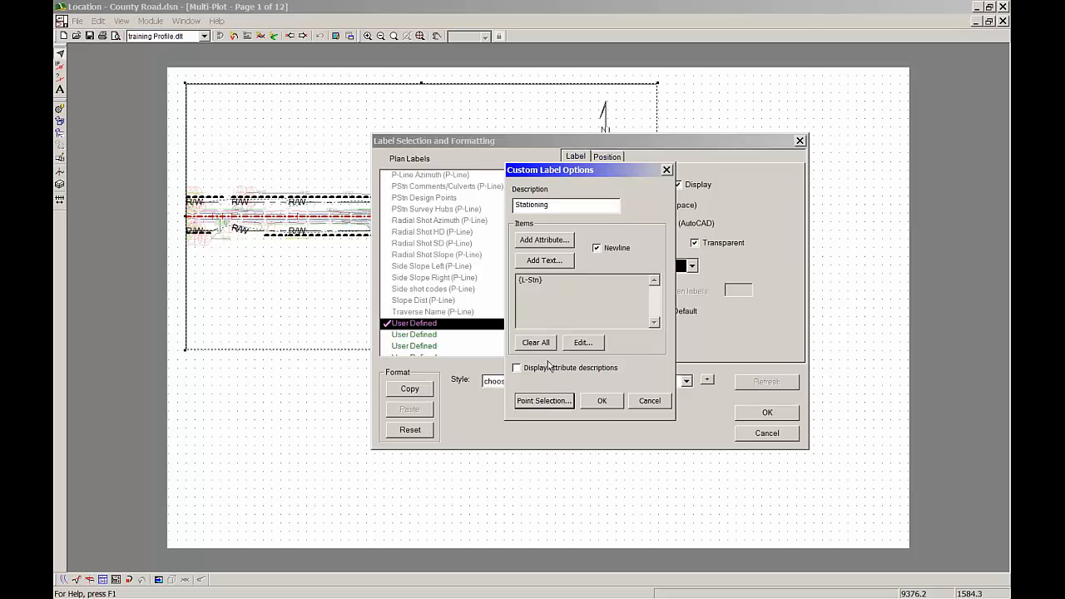
click(610, 402)
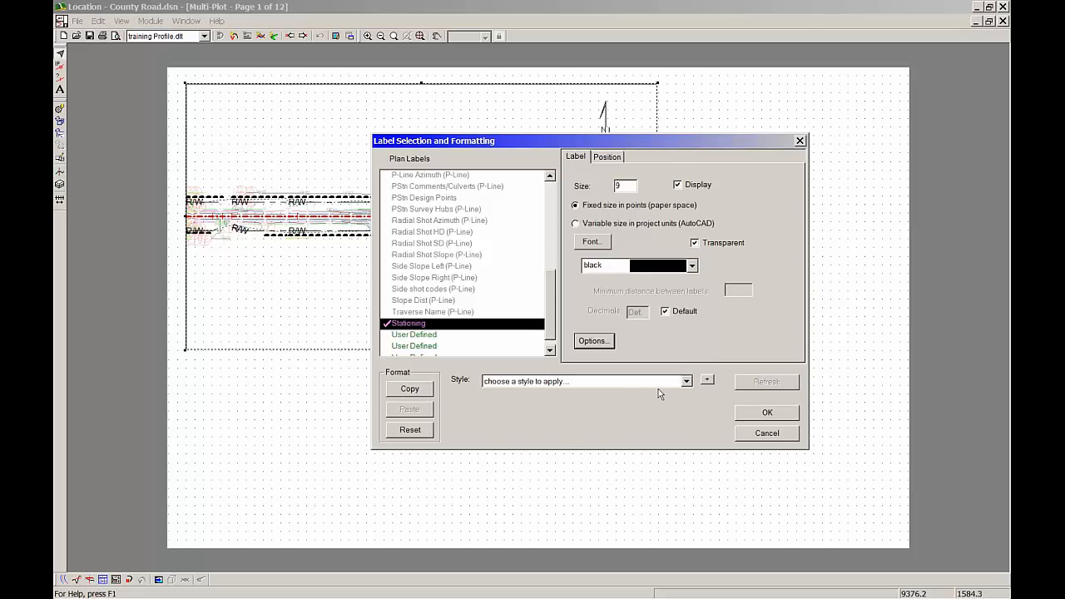
Format the Stationing label text with size 16 and colour red
click(627, 185)
drag(547, 193, 550, 218)
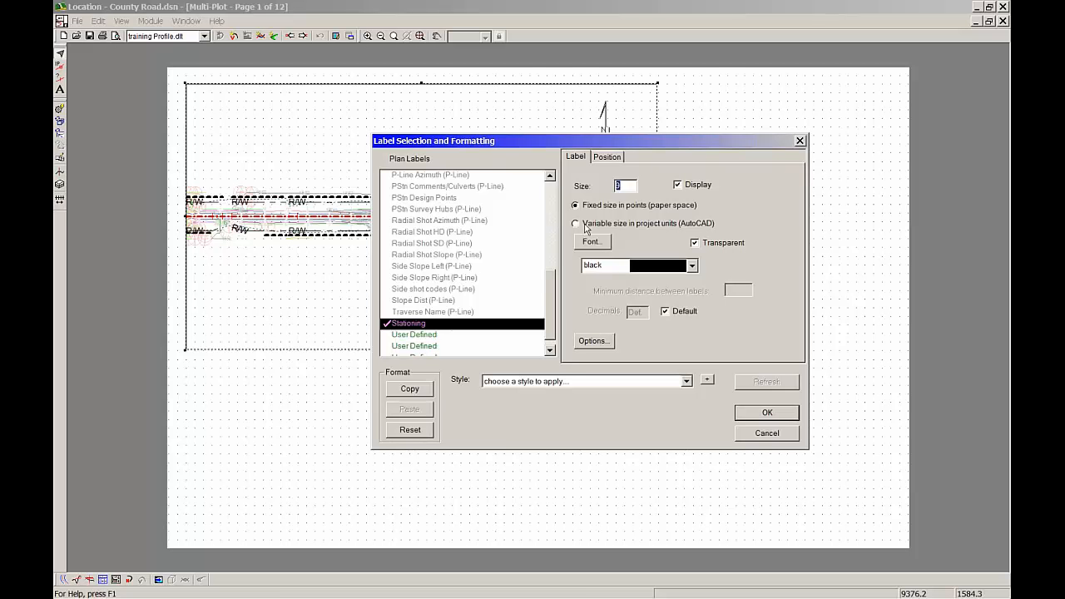
text(16)
click(691, 266)
click(658, 322)
Give the Stationing label a 20 mm leader offset with an Arrow leader connector and apply it to the plan sub-view
click(609, 160)
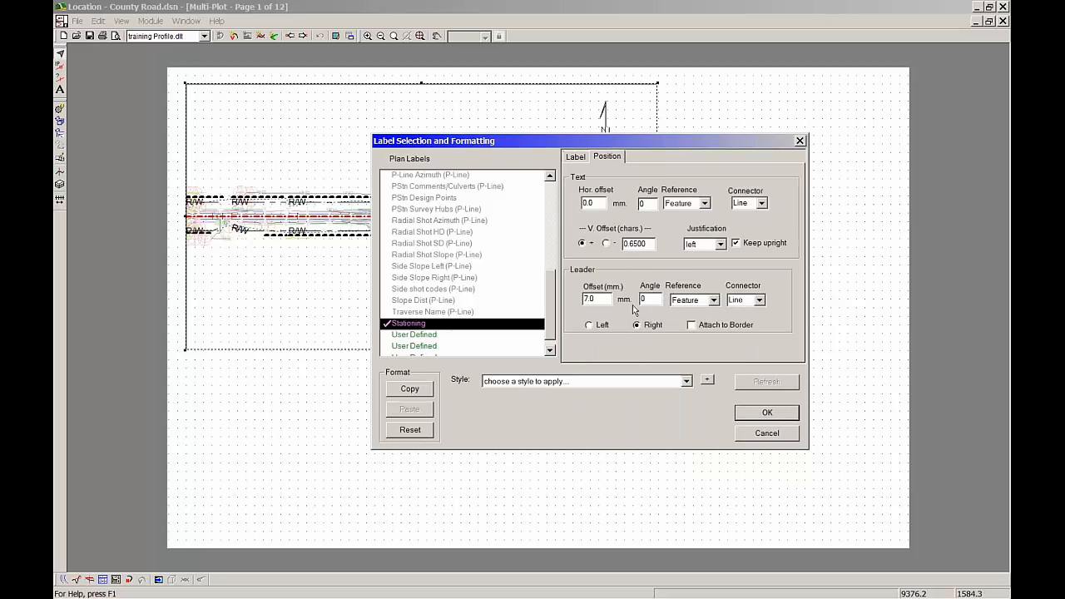
double_click(607, 299)
text(20)
click(759, 301)
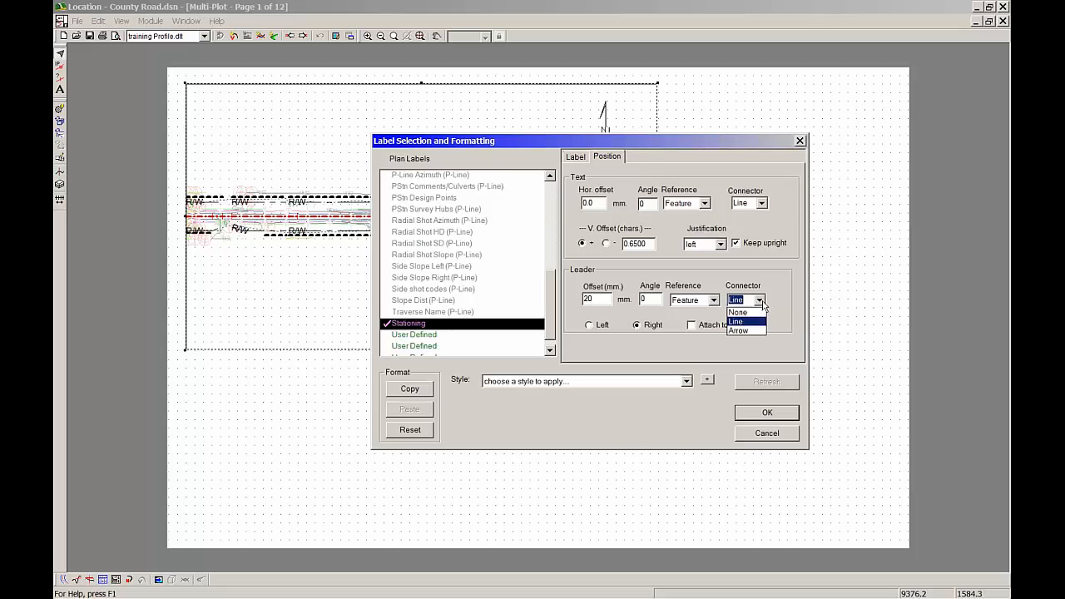
click(739, 330)
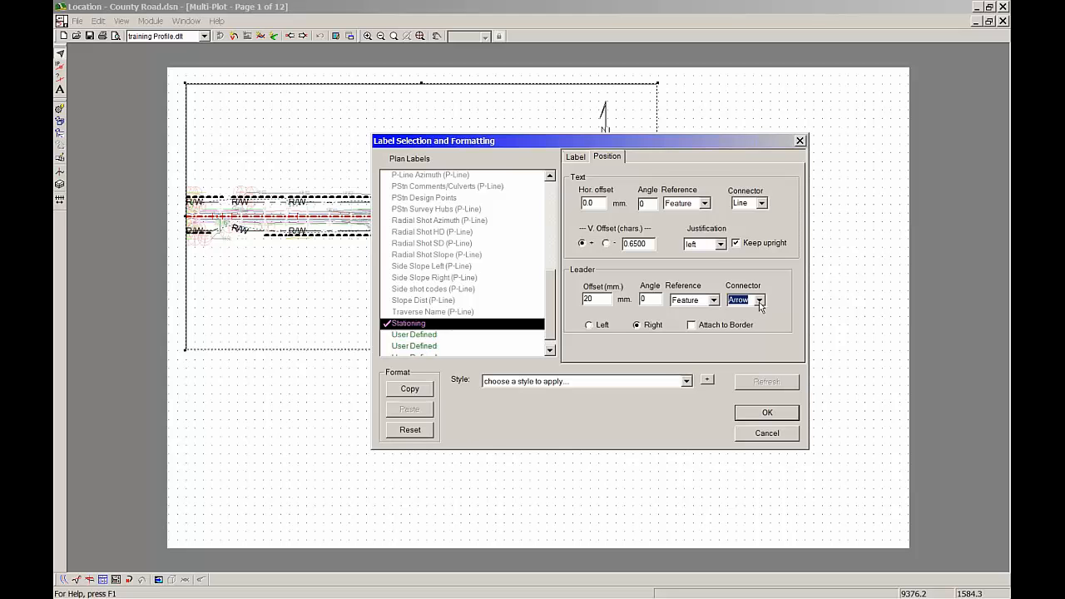
click(768, 412)
click(645, 389)
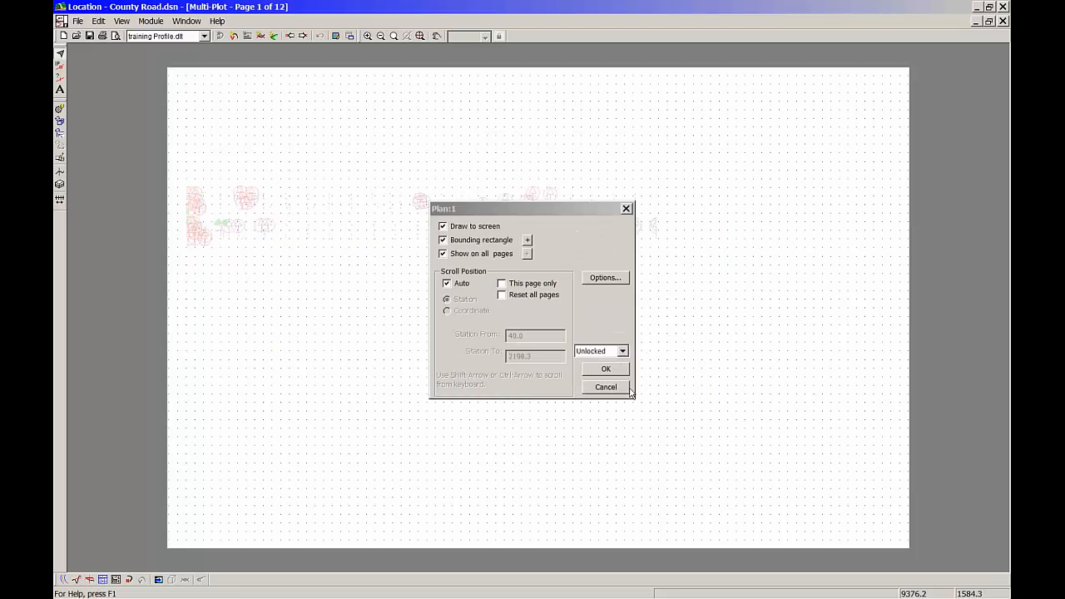
click(606, 371)
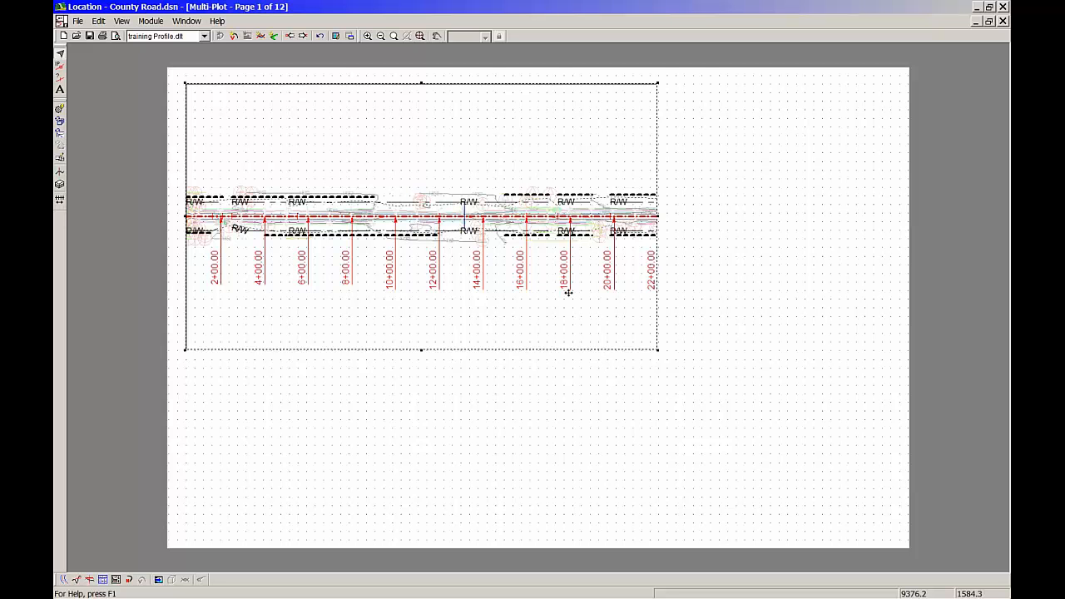
Override the default decimals of the plan's Stationing label with 0 and apply it to the sub-view
double_click(545, 250)
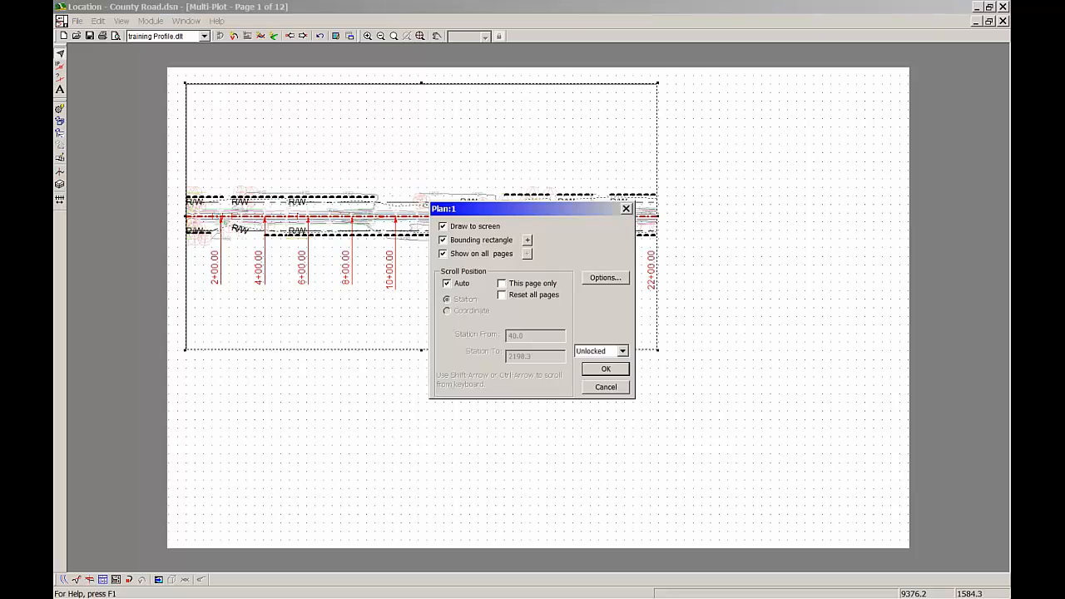
click(603, 279)
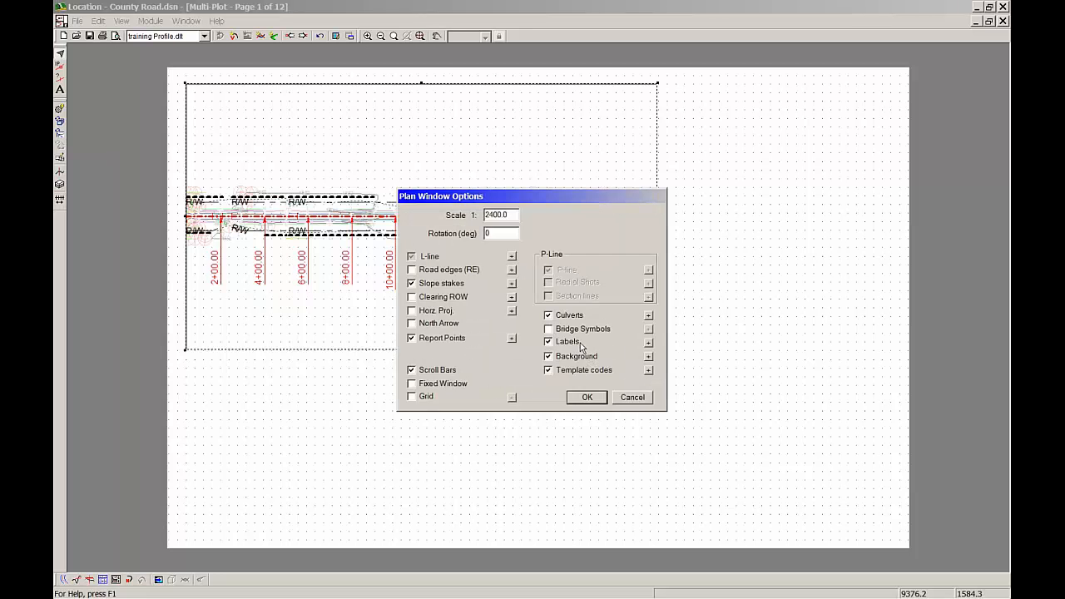
click(645, 344)
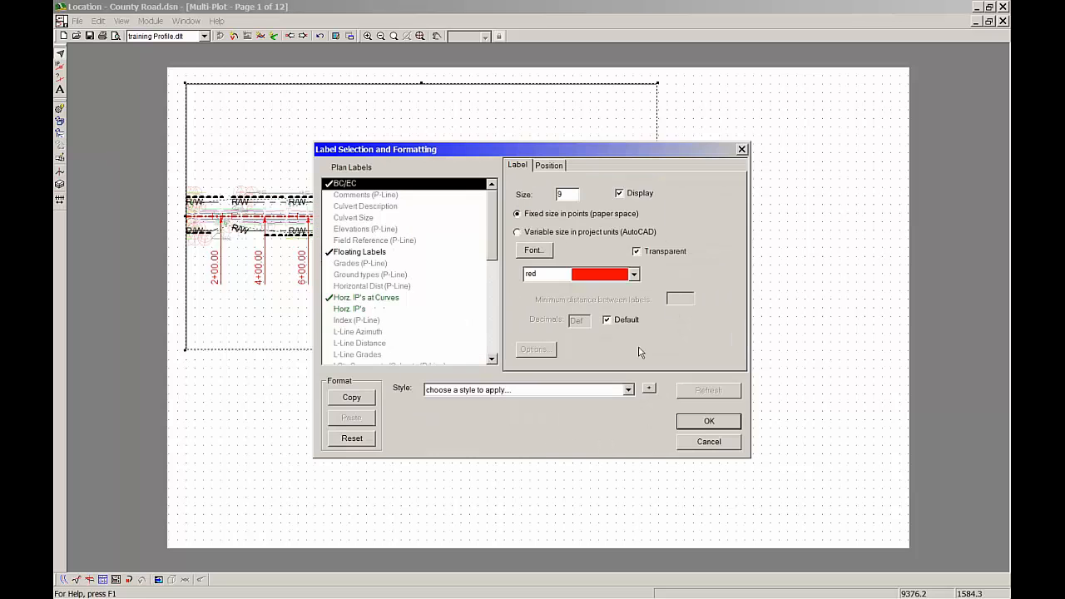
drag(492, 218, 492, 321)
click(368, 321)
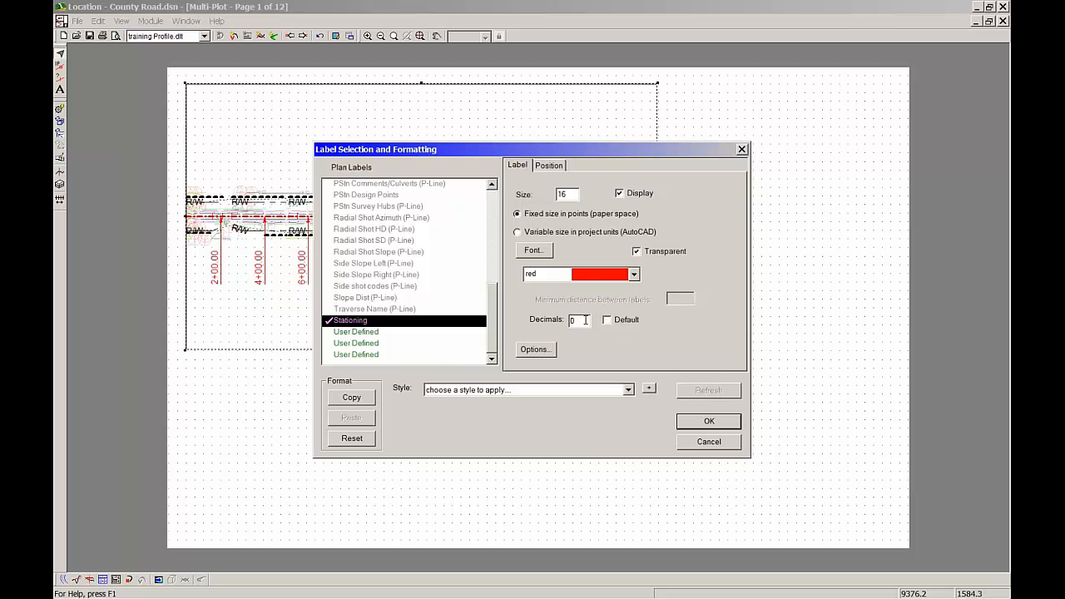
click(708, 422)
click(600, 400)
click(605, 376)
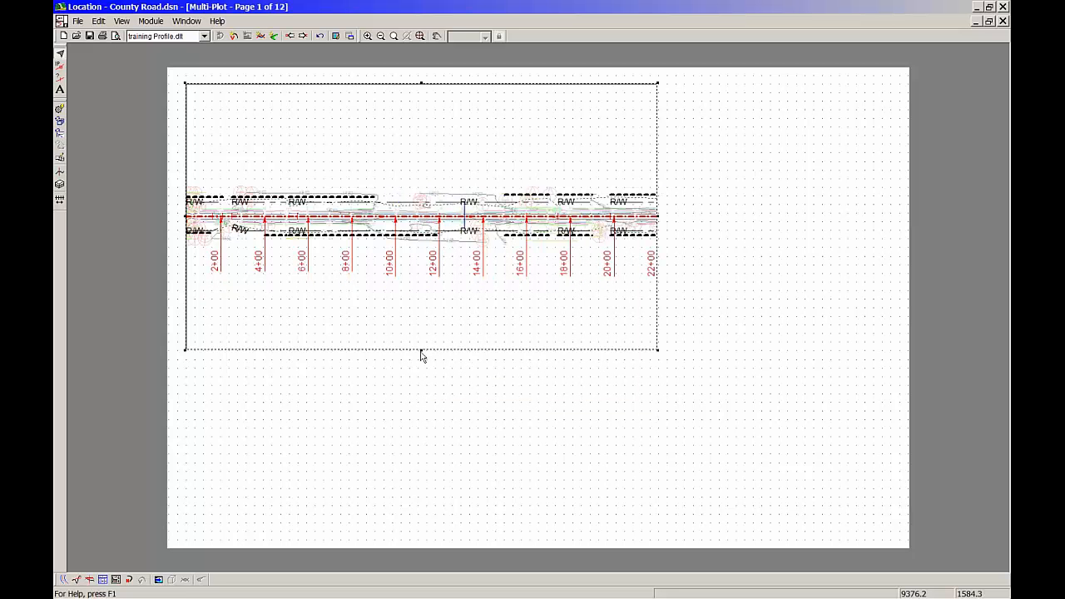
Raise the lower edge of the plan sub-view so it covers about the upper half of the sheet
drag(421, 349, 425, 291)
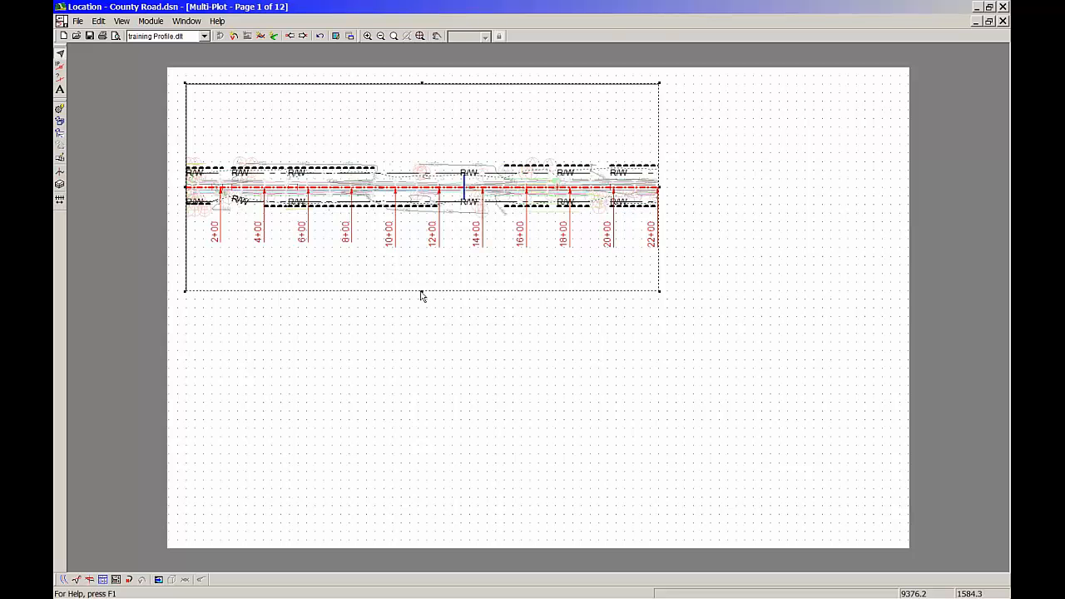
drag(422, 311, 422, 344)
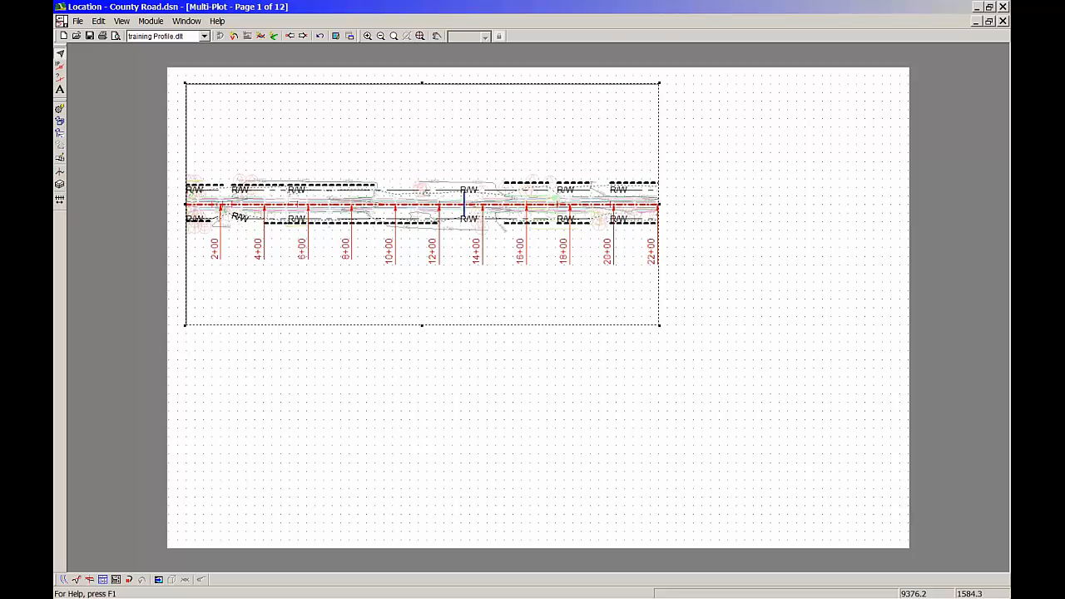
Add a profile sub-view, place it directly below the plan sub-view and align its upper edge with the plan's lower edge
click(101, 21)
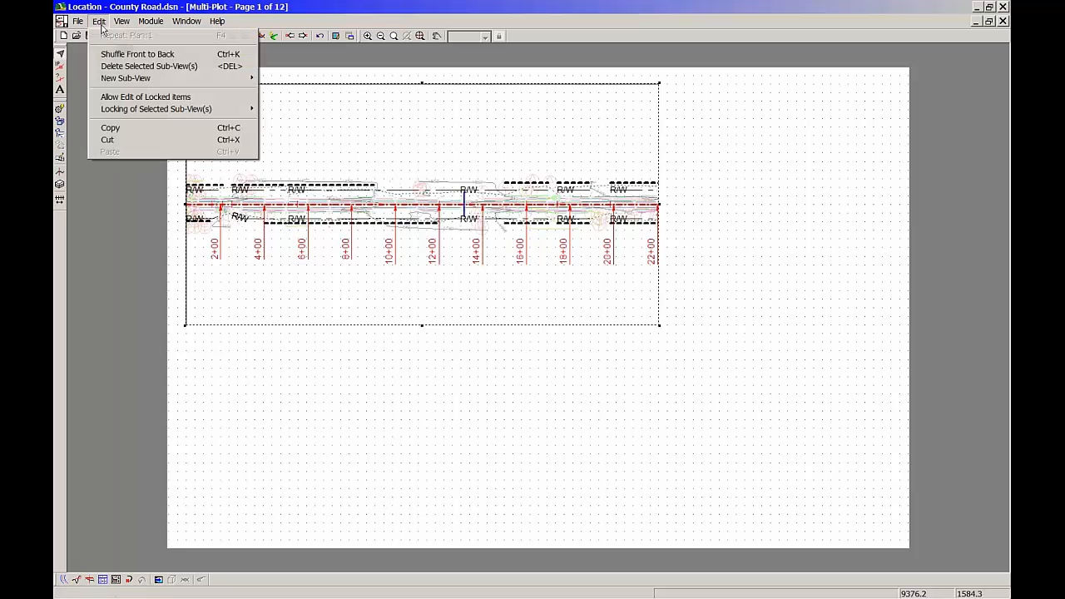
mouse_move(195, 80)
click(287, 88)
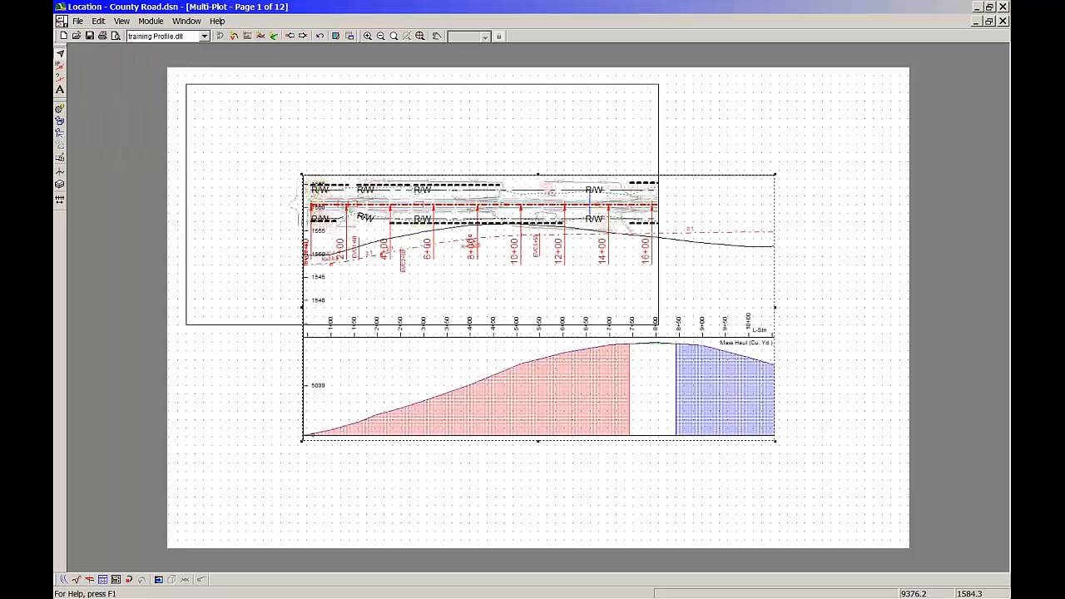
drag(620, 390, 502, 485)
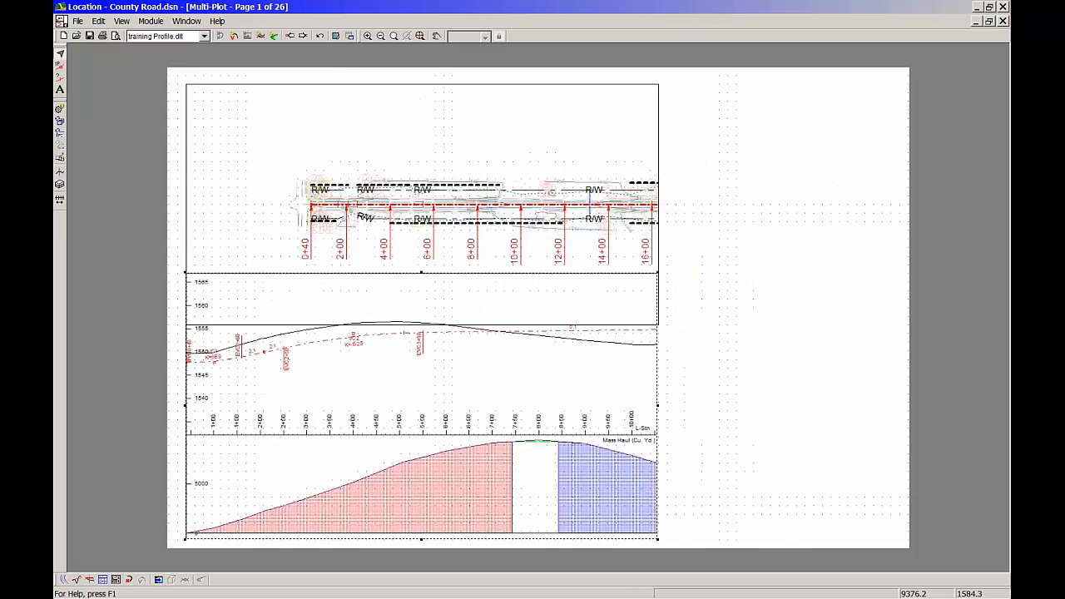
mouse_move(196, 530)
mouse_down()
mouse_move(197, 521)
mouse_move(198, 530)
mouse_up()
drag(422, 272, 422, 323)
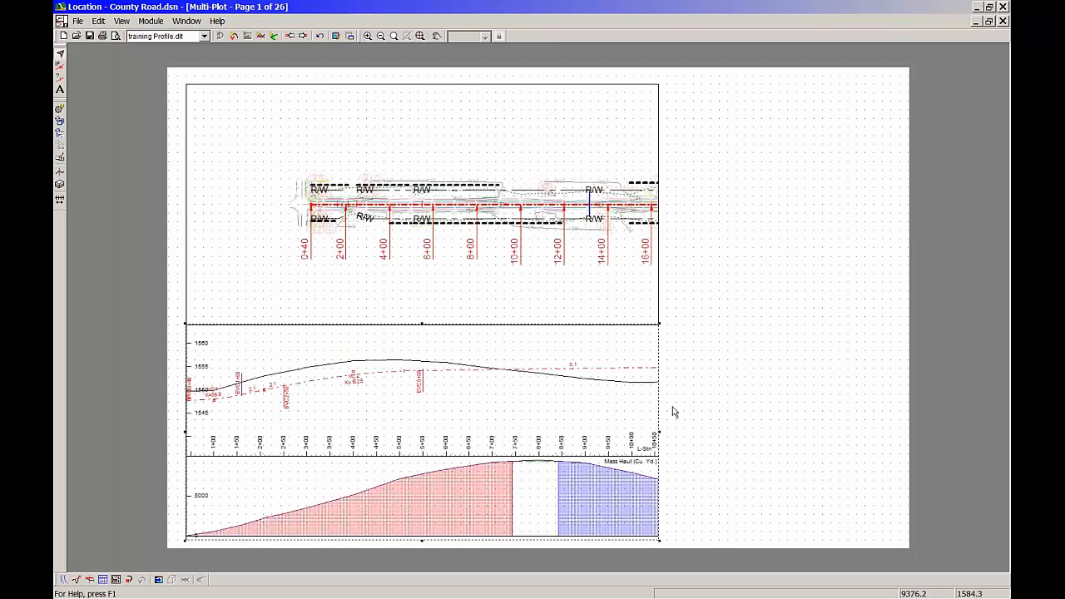
Remove the Mass Haul sub-window from the profile sub-view
double_click(453, 399)
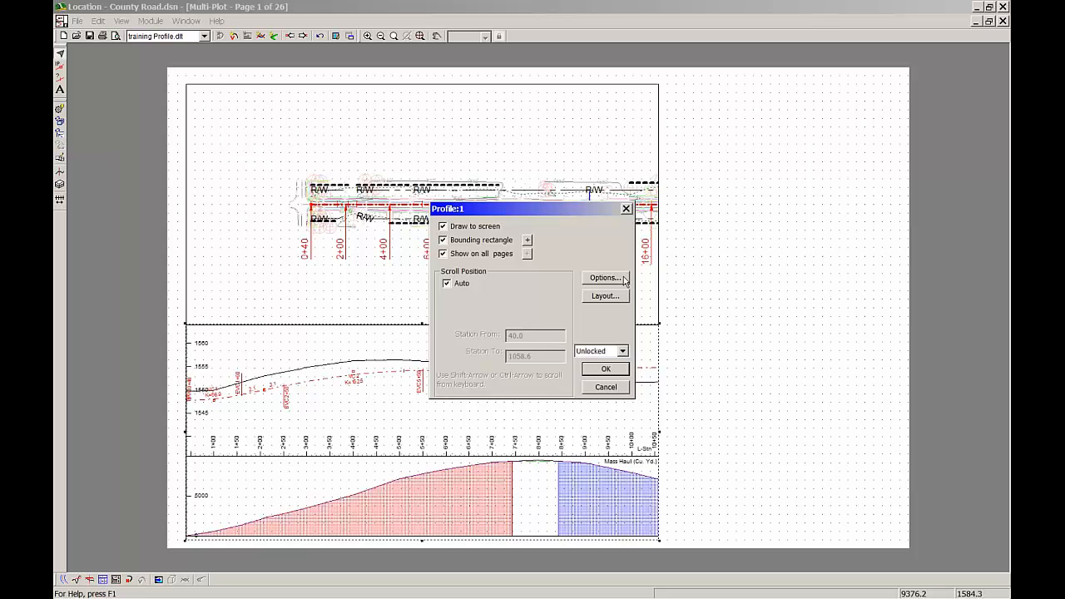
click(625, 280)
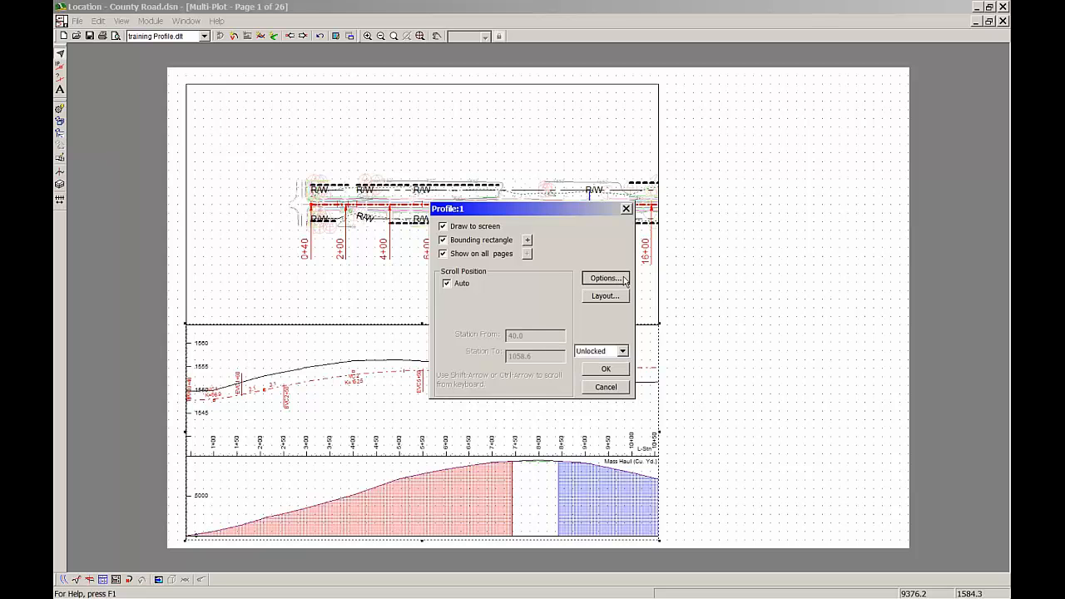
click(625, 364)
double_click(576, 221)
click(690, 387)
click(525, 397)
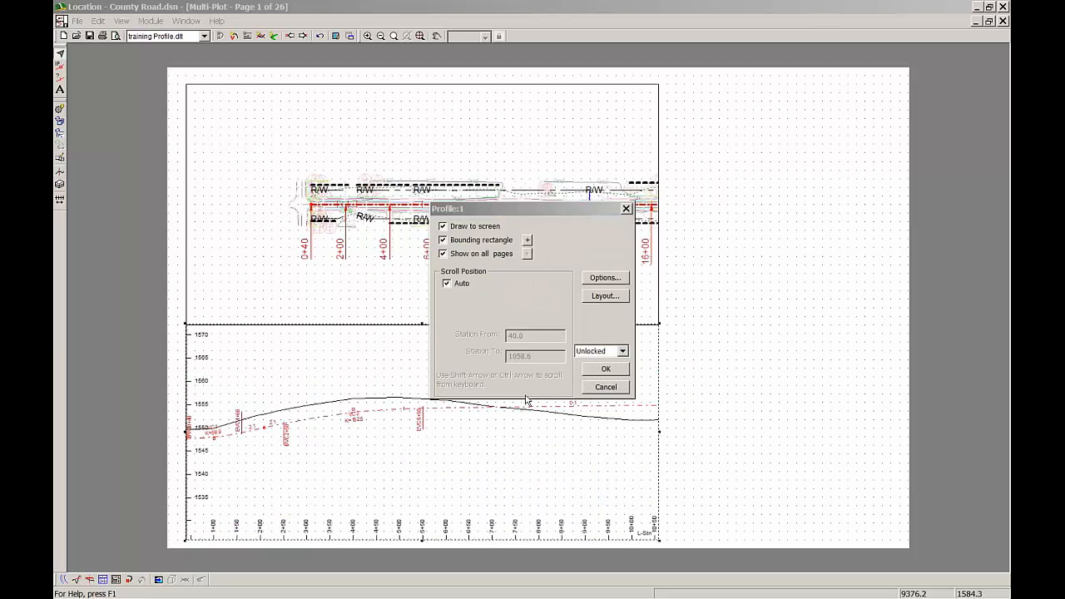
Set the profile sub-view's vertical scale to 240 and its horizontal scale to 2400
click(605, 278)
drag(466, 215, 407, 221)
text(240)
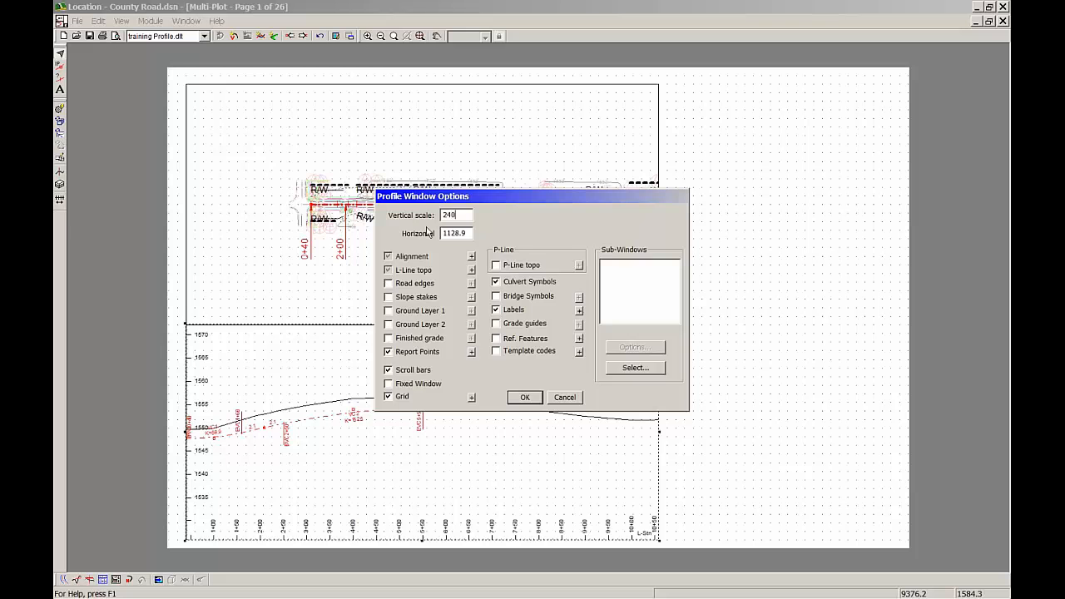
drag(466, 233, 441, 233)
text(2400)
click(525, 398)
click(577, 379)
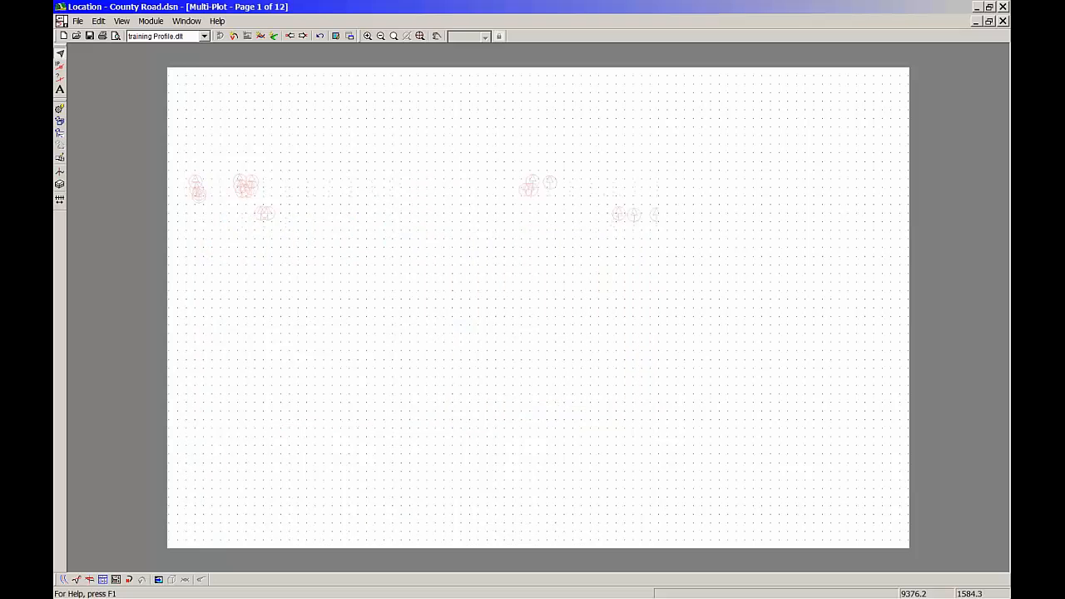
Check the scale and display options of the plan sub-view
double_click(405, 227)
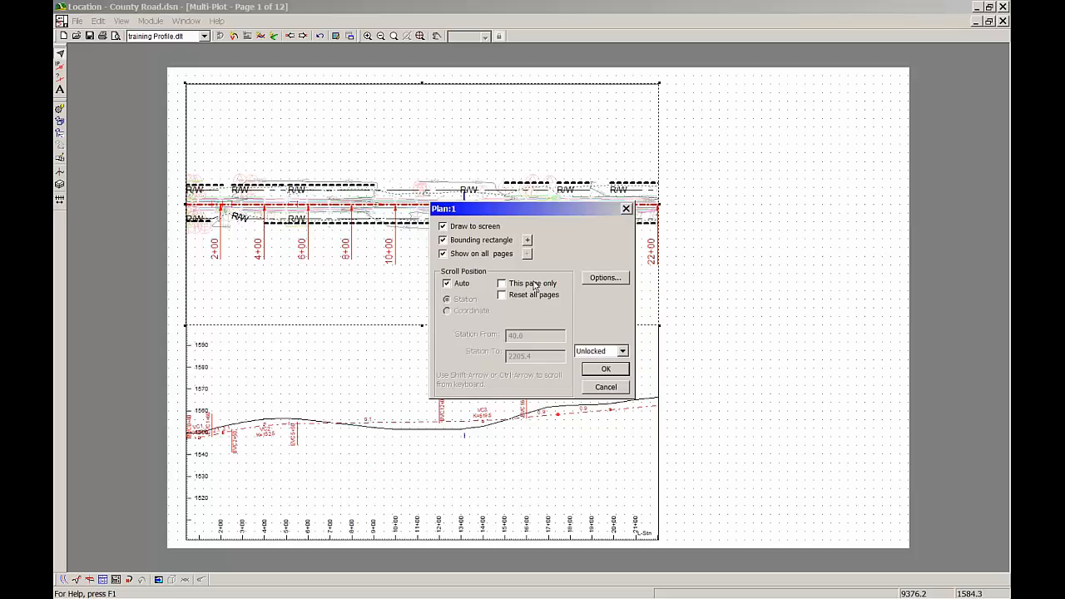
click(605, 279)
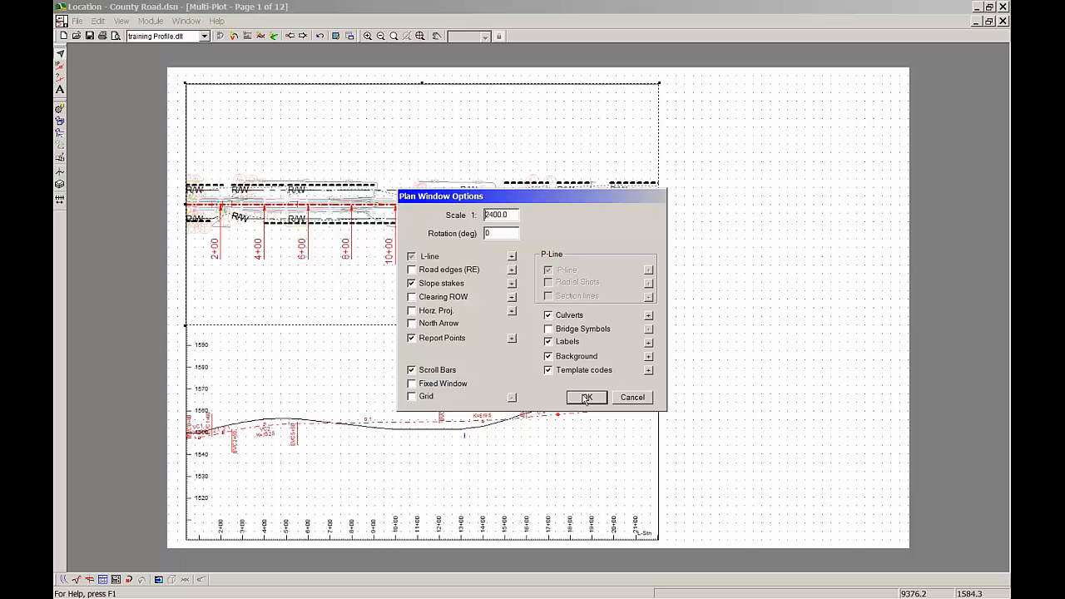
click(586, 397)
click(599, 372)
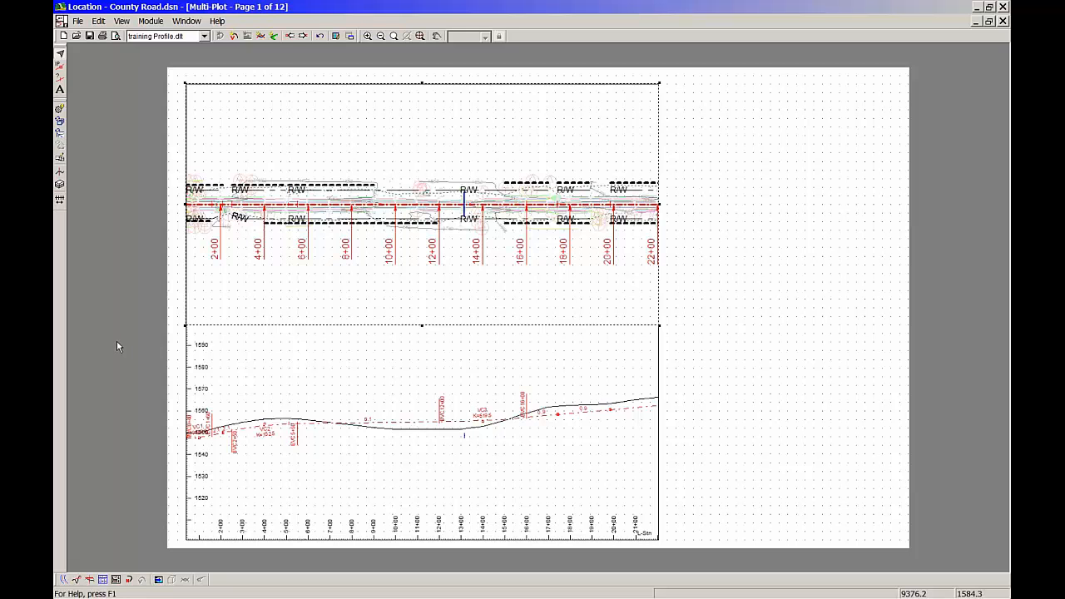
Set the Multi-Plot pagination to a fixed road length of 1000 per page and review the calculated page ranges
click(121, 24)
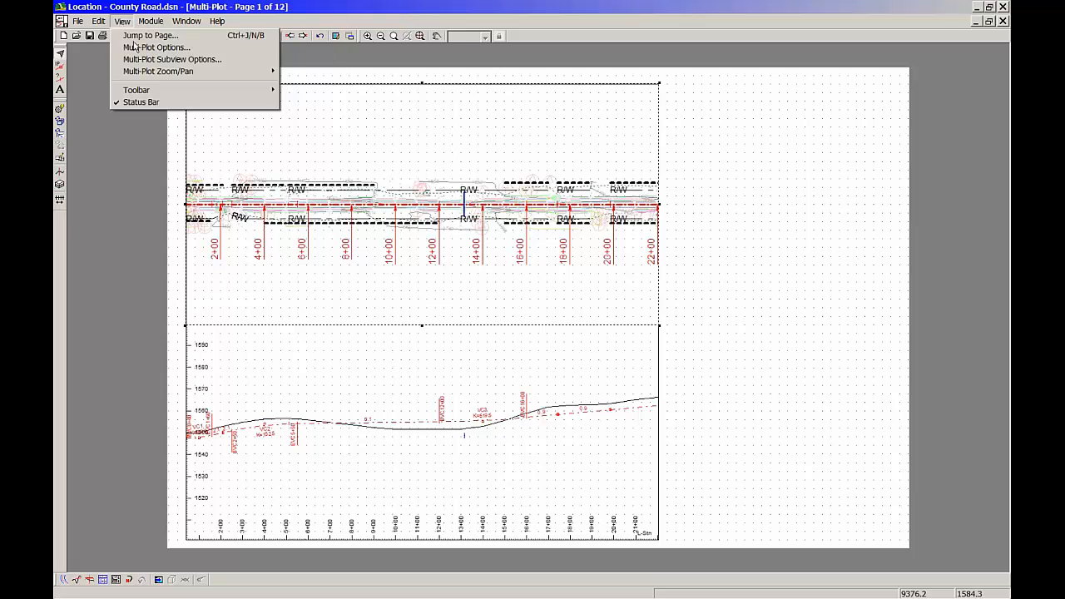
click(137, 48)
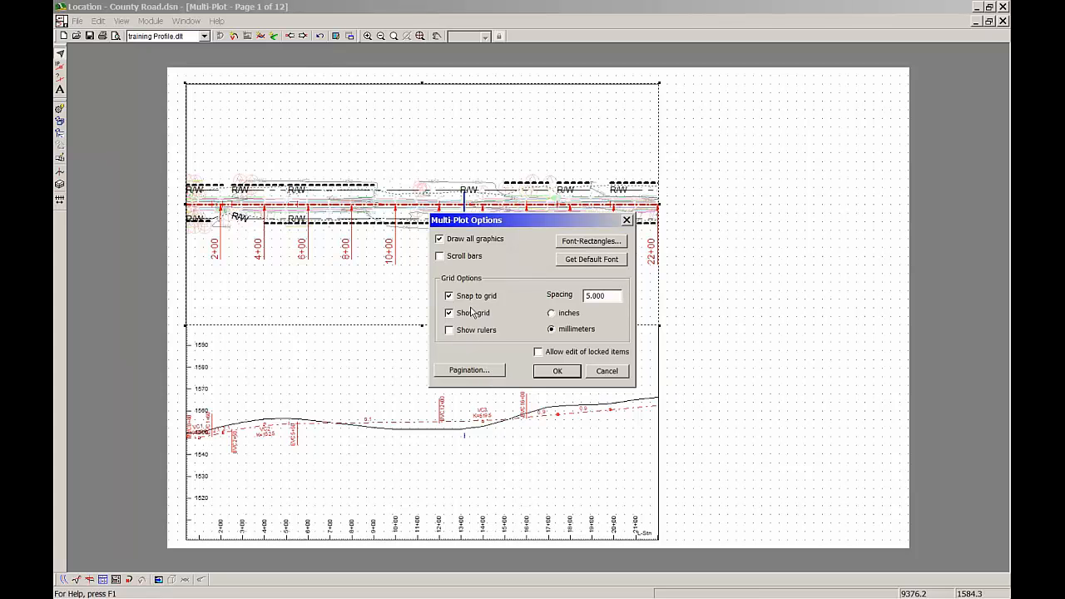
click(488, 371)
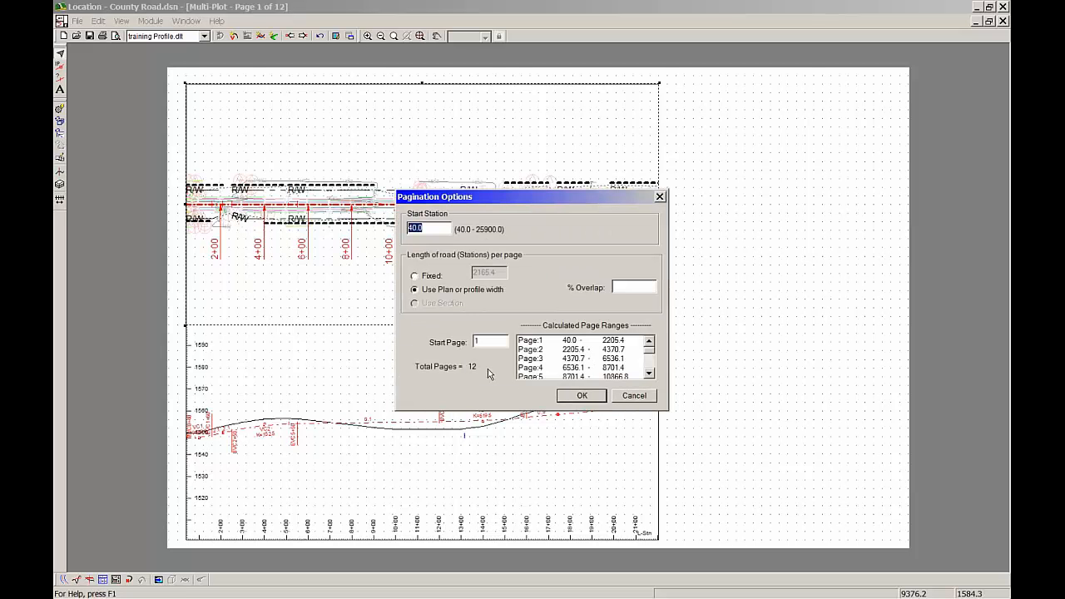
click(431, 276)
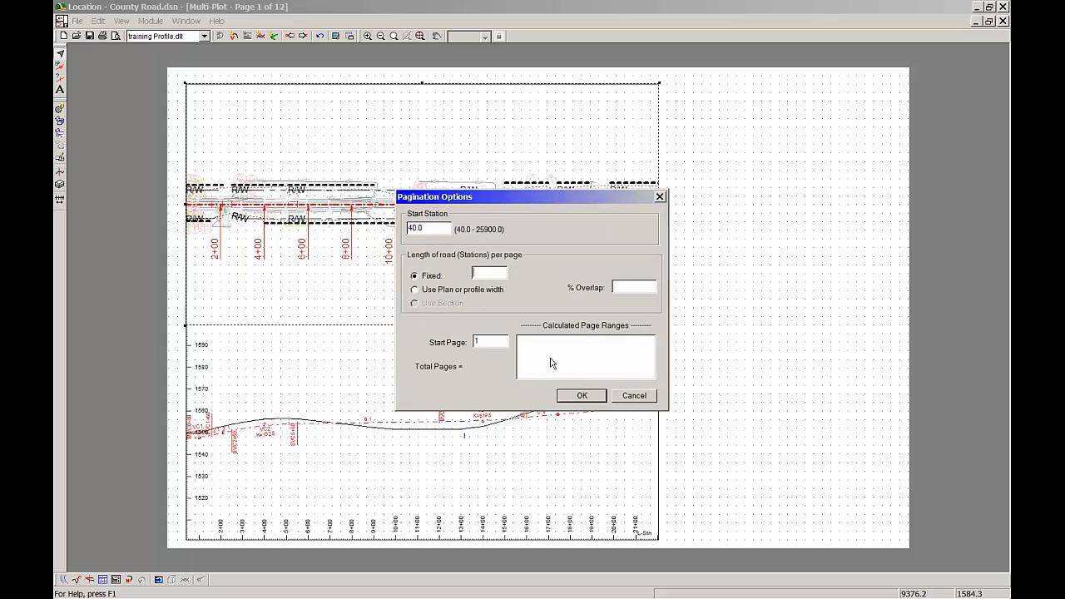
text(1000)
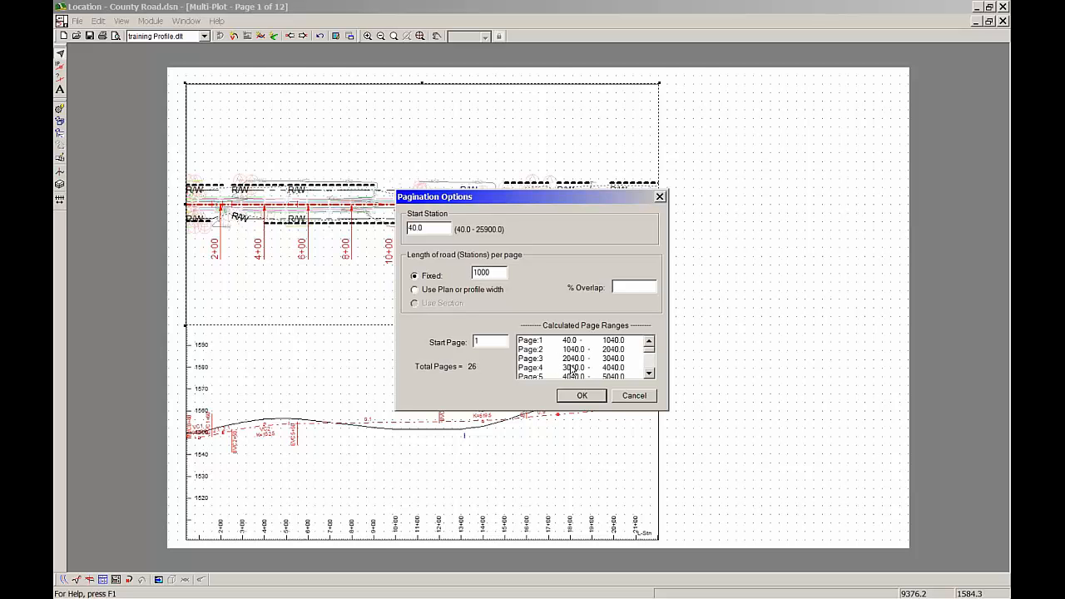
click(651, 375)
click(652, 378)
Set the pagination start station to -100, apply it and page forward through the sheets
drag(438, 227, 363, 224)
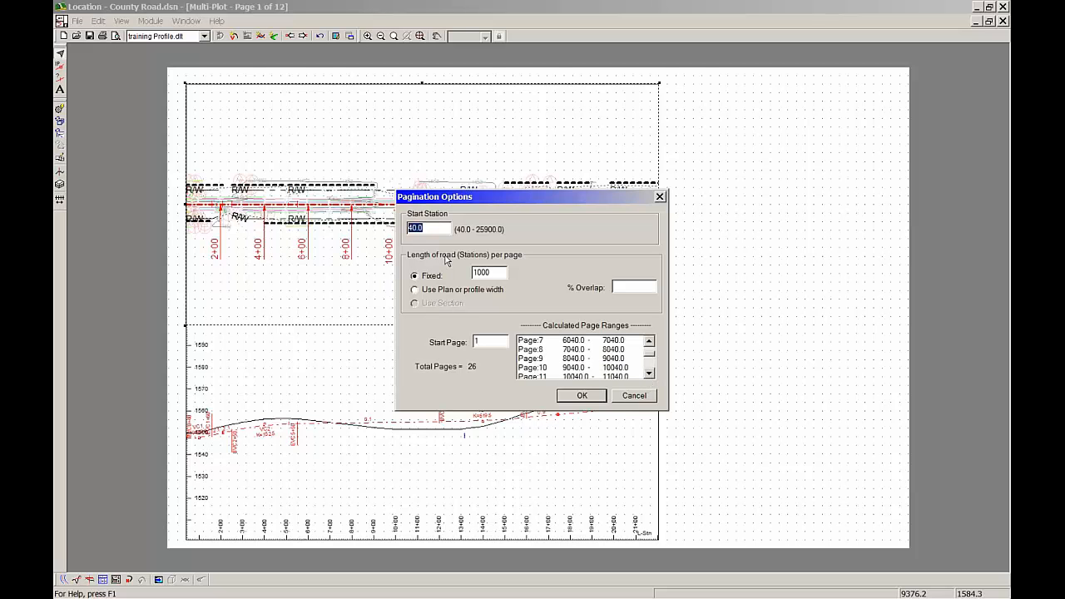
key(BackSpace)
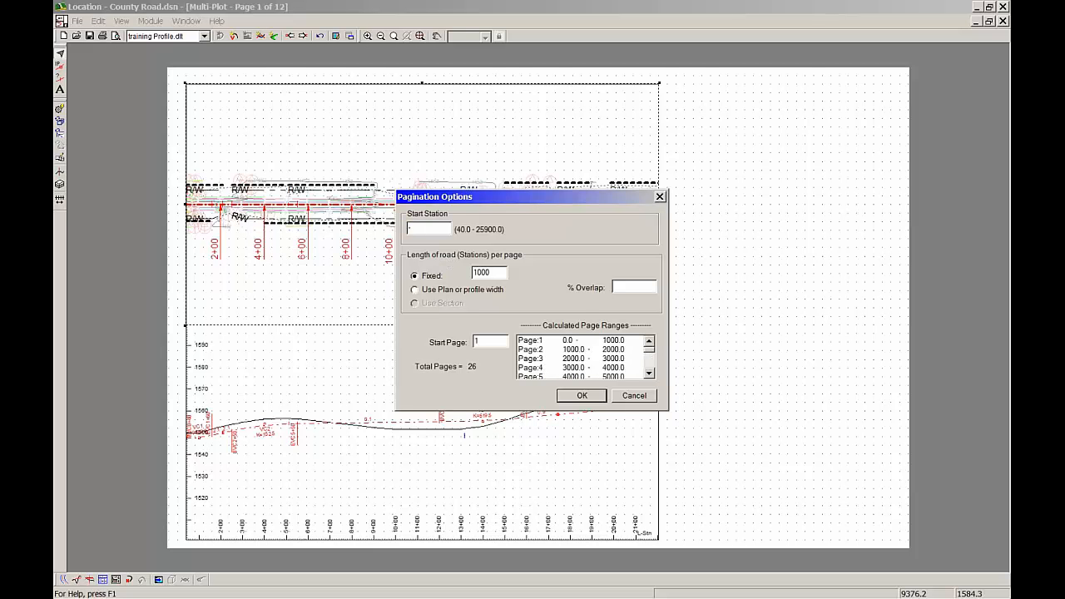
text(-100)
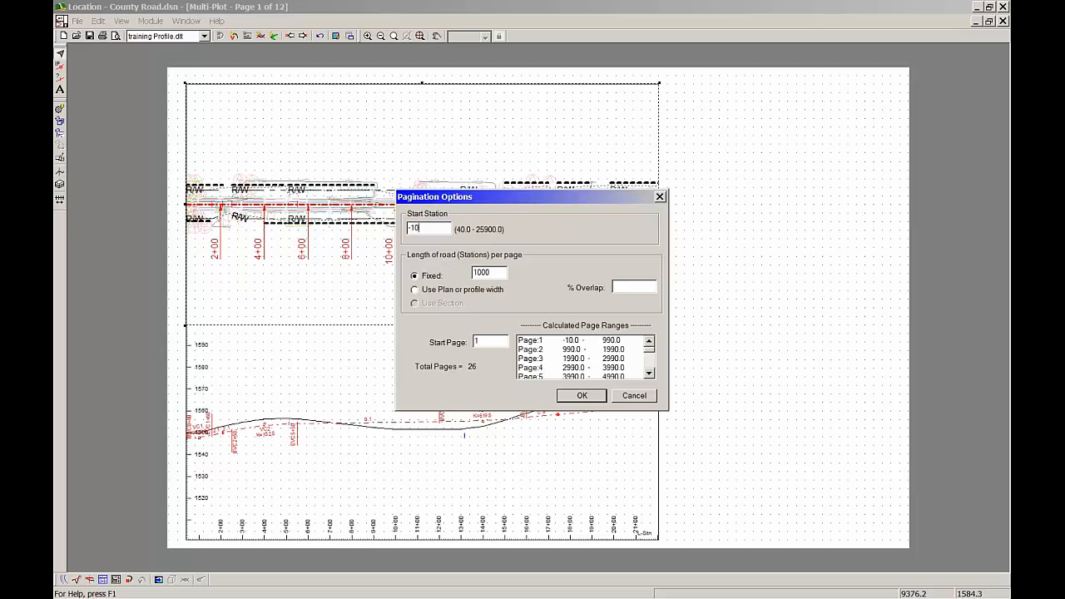
click(580, 396)
click(561, 368)
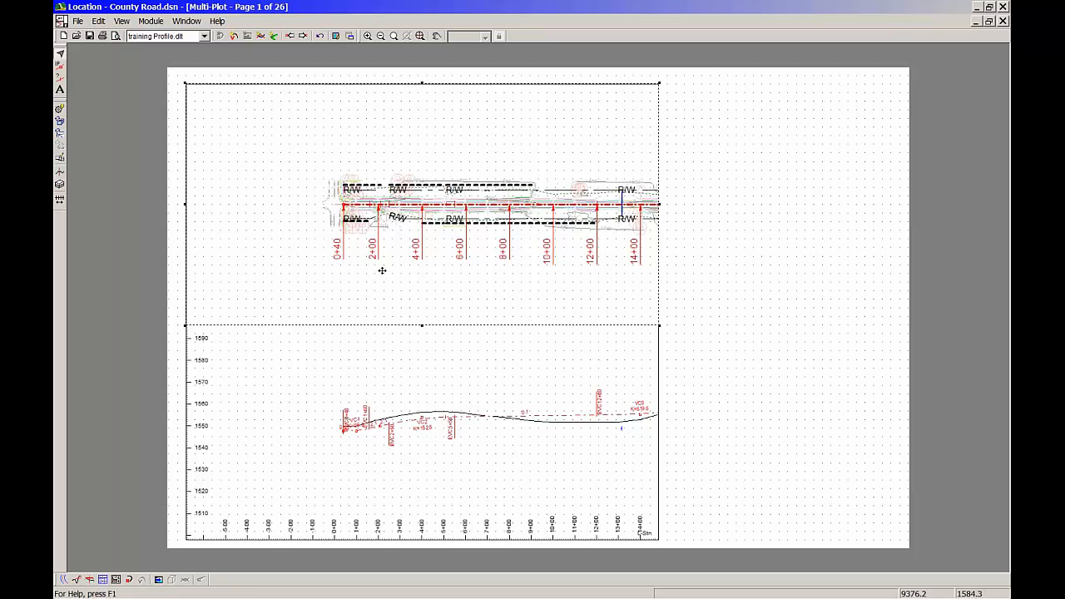
click(351, 234)
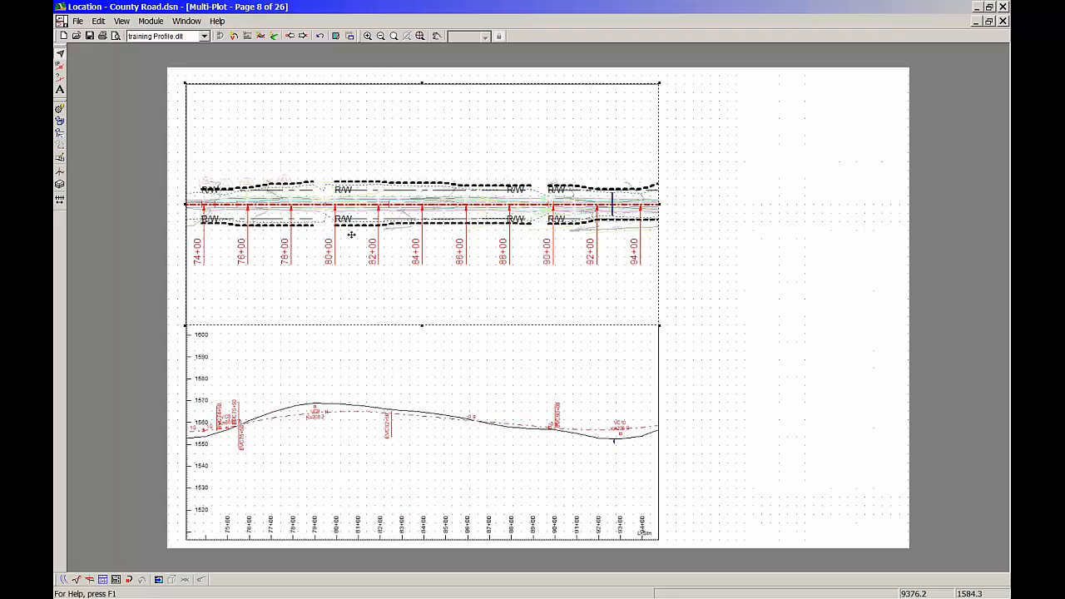
double_click(384, 411)
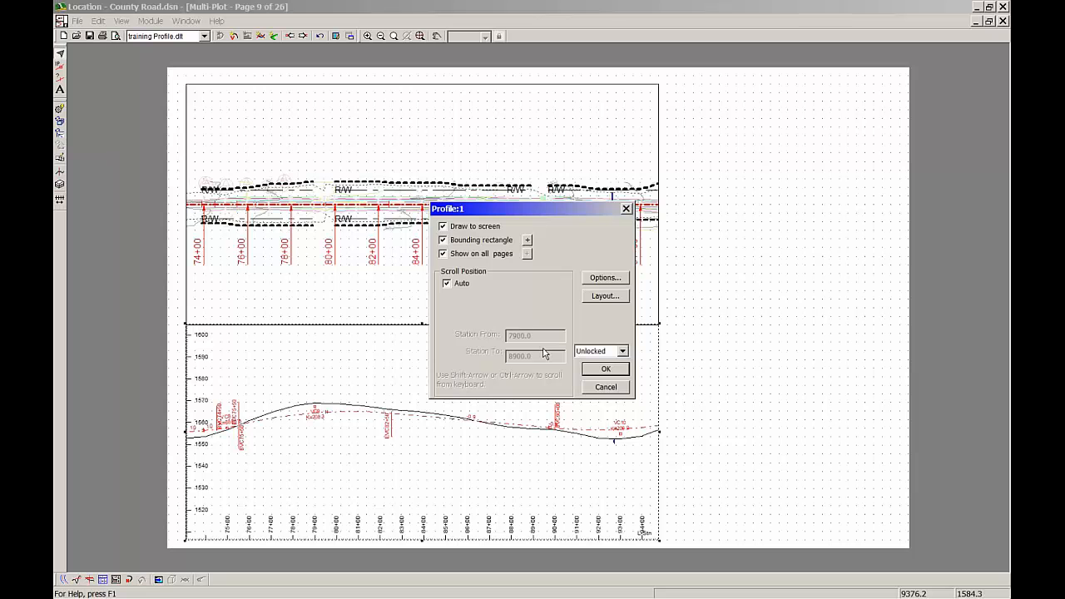
click(617, 278)
click(569, 398)
click(604, 387)
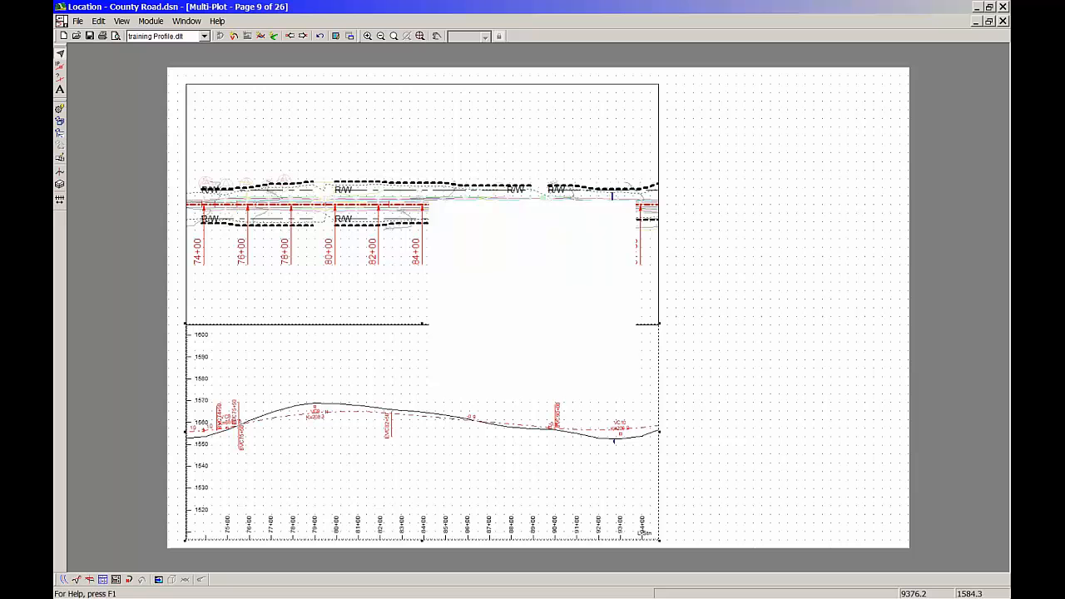
Turn on the first user-defined label in the profile sub-view's label selection
double_click(448, 409)
click(616, 277)
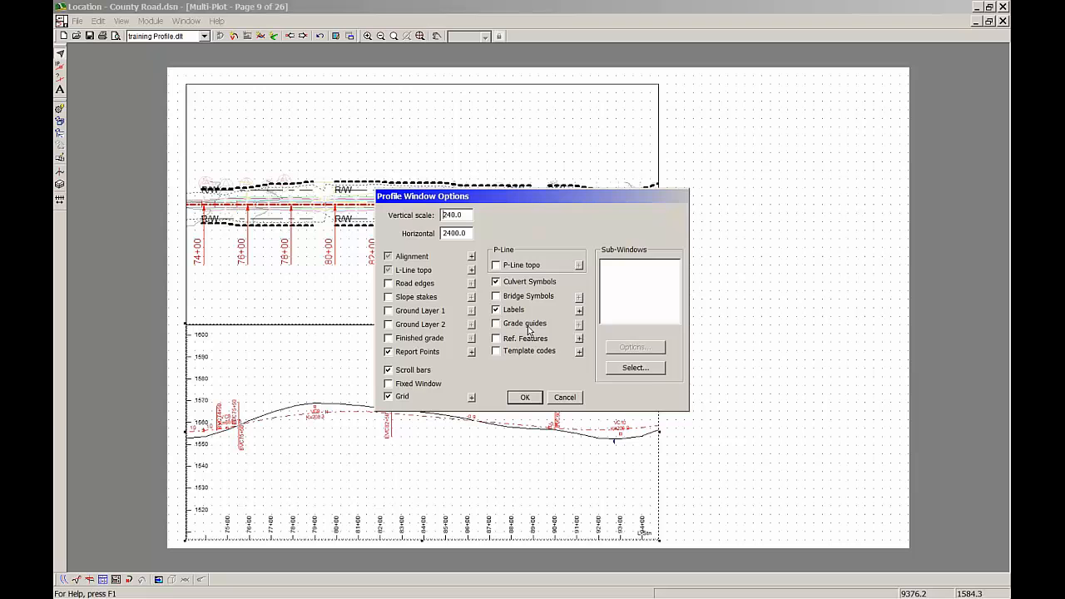
click(578, 309)
drag(493, 241, 492, 331)
click(341, 322)
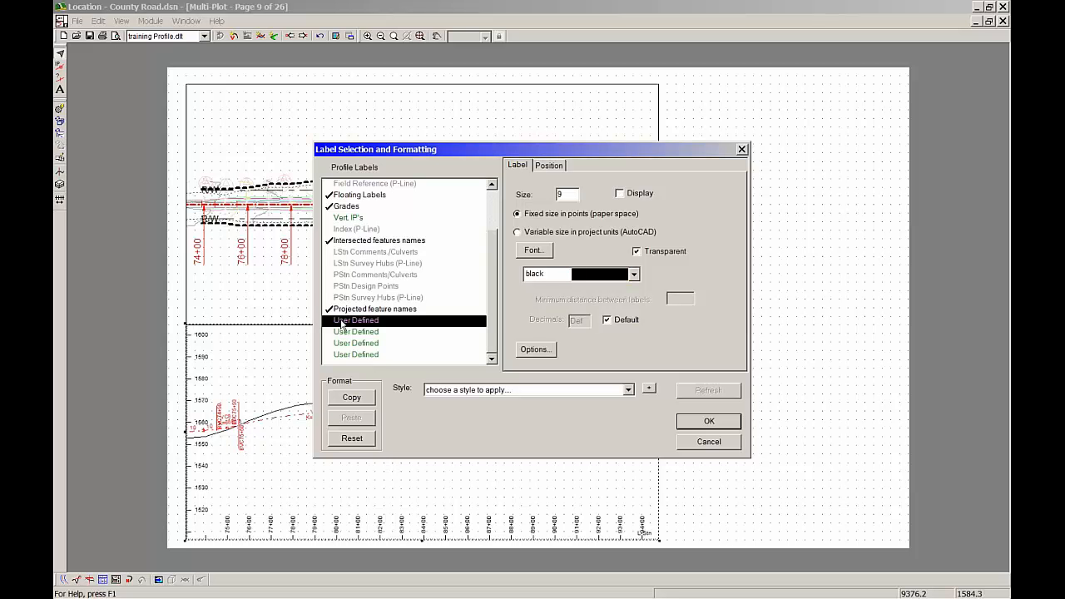
click(341, 323)
Format the user-defined profile label with size 12, red colour and 0 decimals instead of the default
double_click(574, 193)
text(12)
click(635, 276)
click(614, 381)
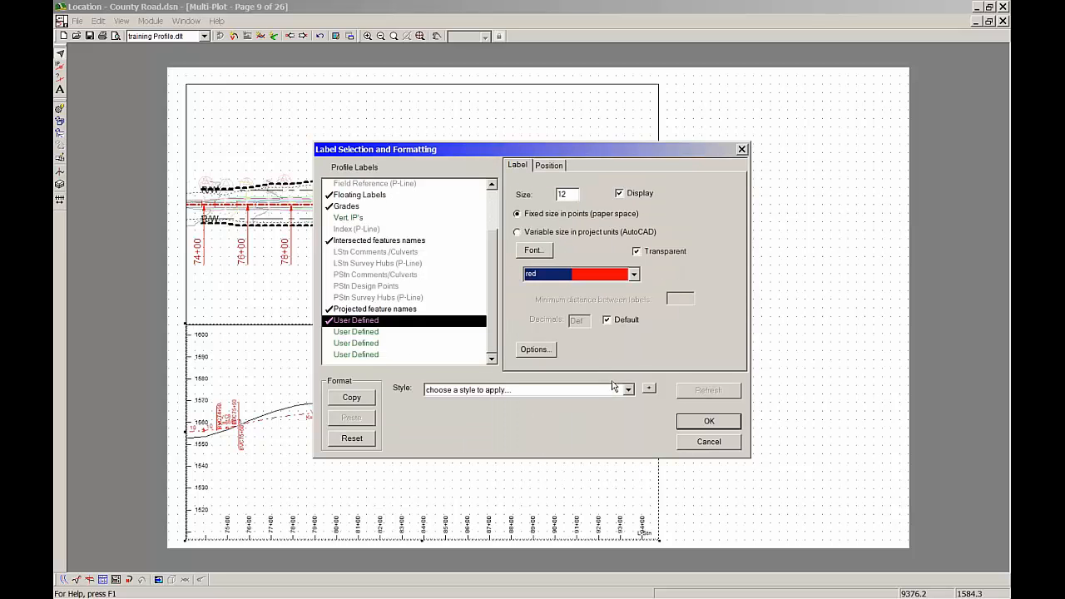
click(607, 321)
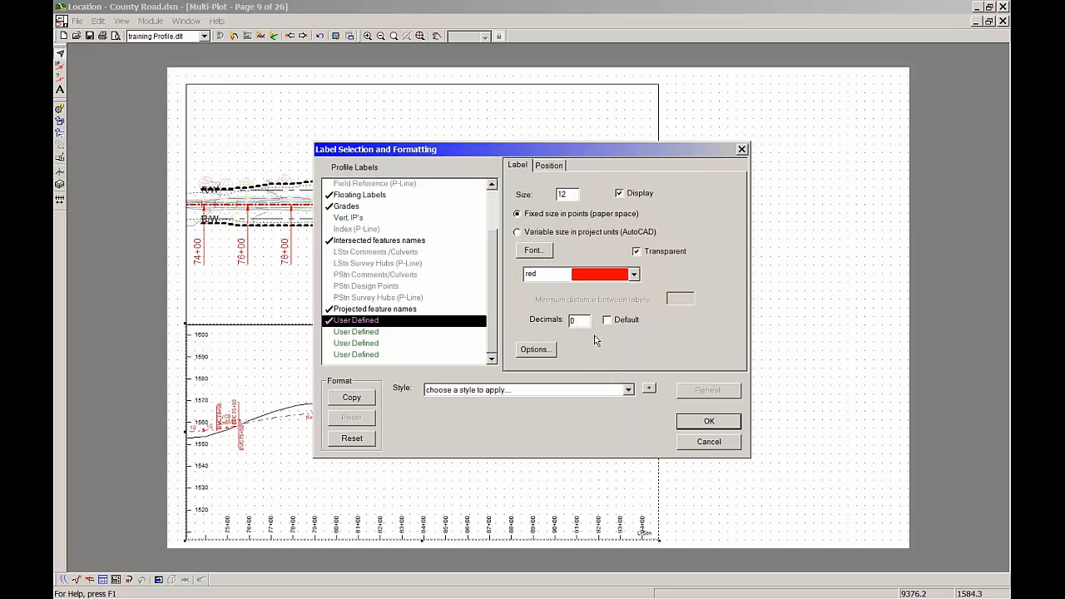
Name the custom profile label Stationing and add the L-Stn attribute to it
click(535, 350)
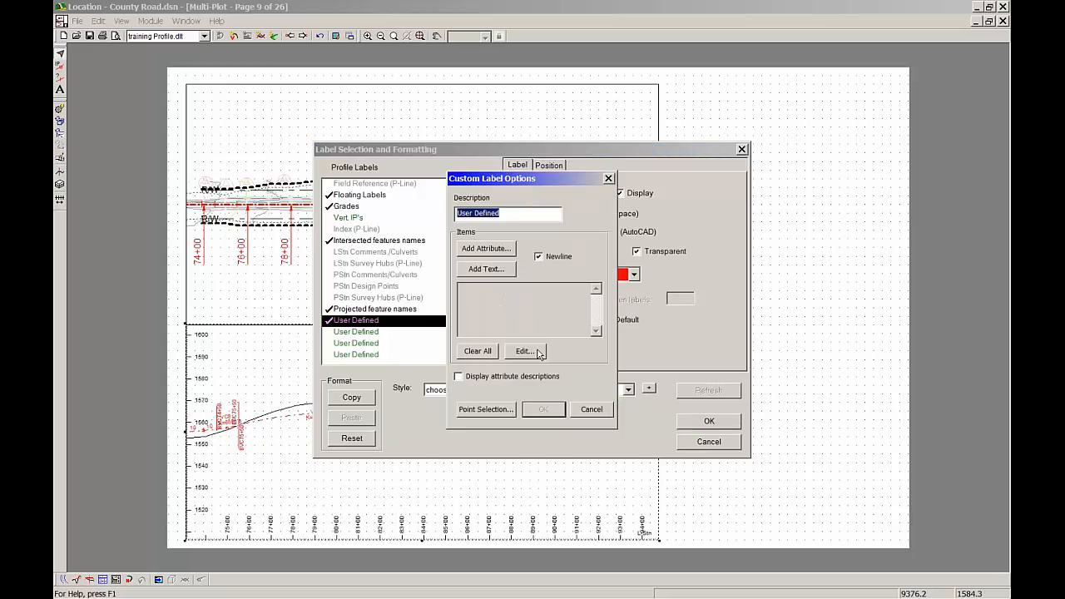
key(BackSpace)
text(Stationing)
click(486, 248)
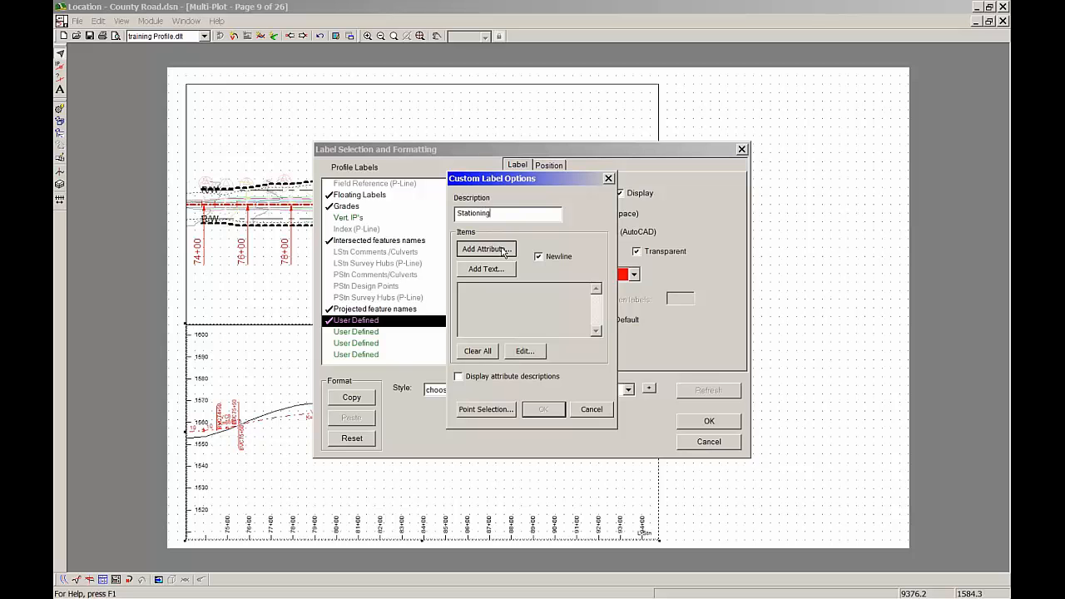
double_click(393, 232)
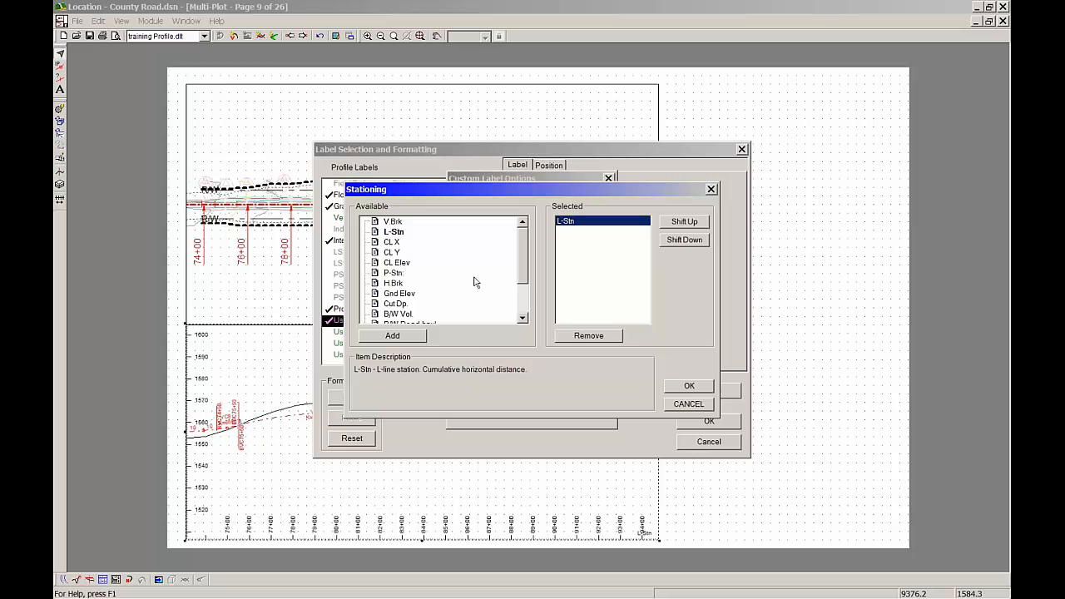
click(688, 387)
click(688, 387)
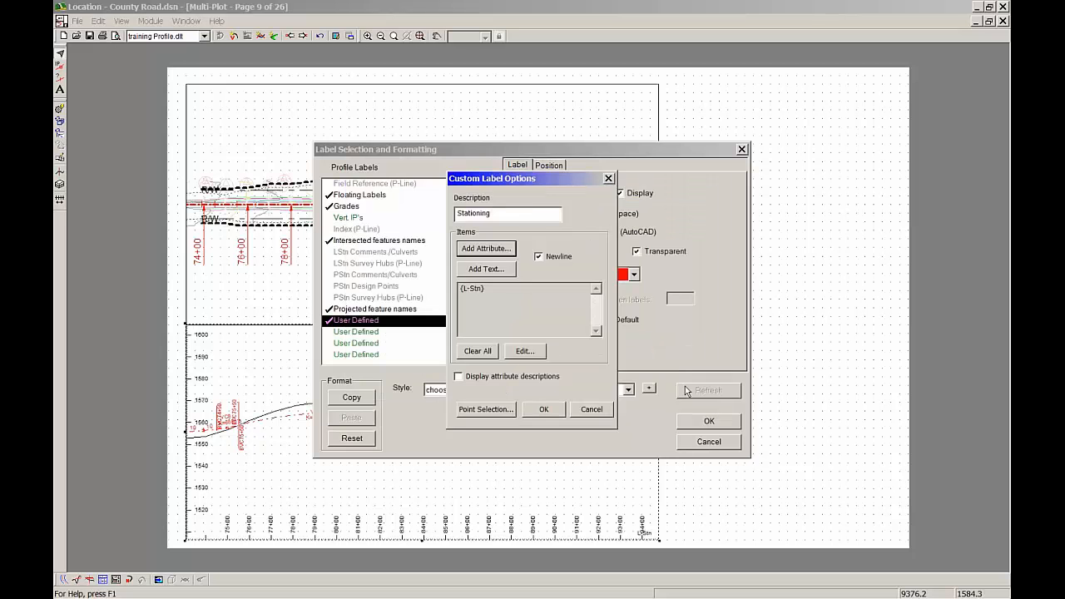
Restrict the Stationing label to Auto interval points (200.0ft.) only and apply the label settings to the profile
click(486, 410)
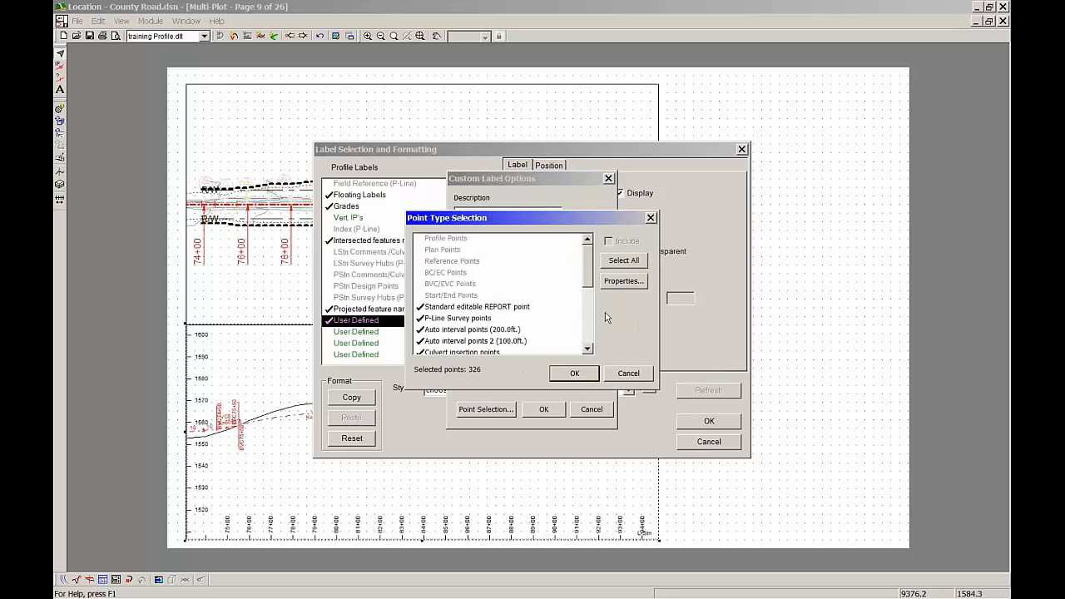
click(623, 260)
scroll(592, 275, down, 5)
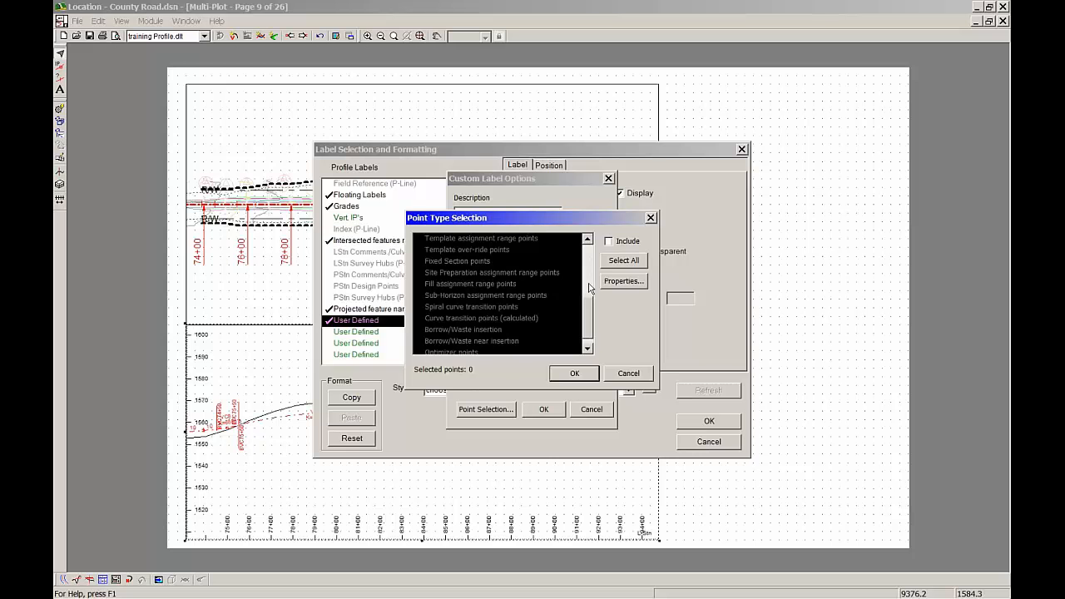
scroll(593, 283, up, 5)
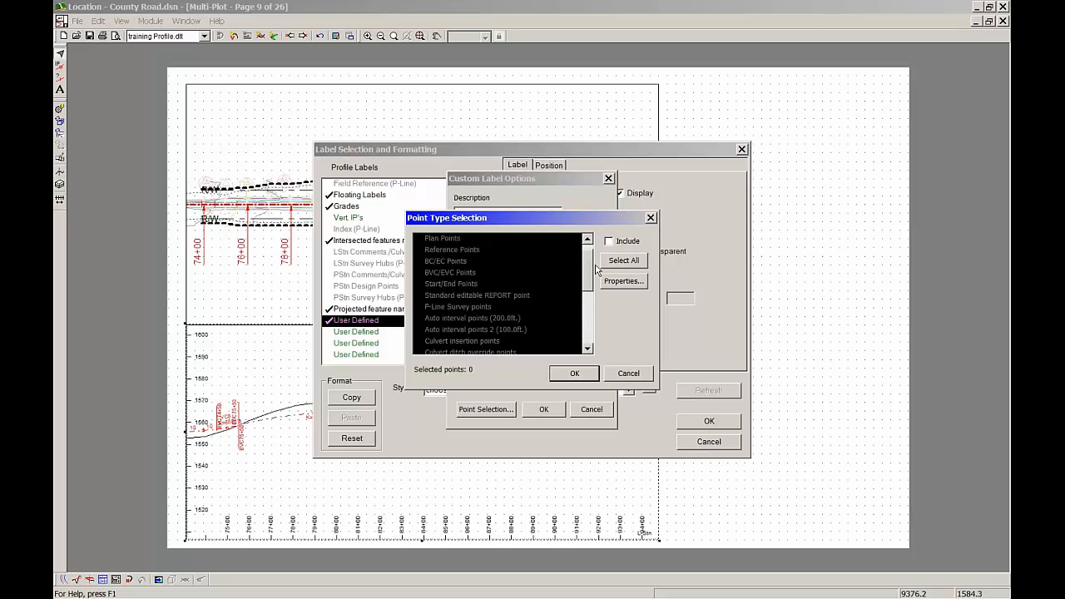
click(511, 320)
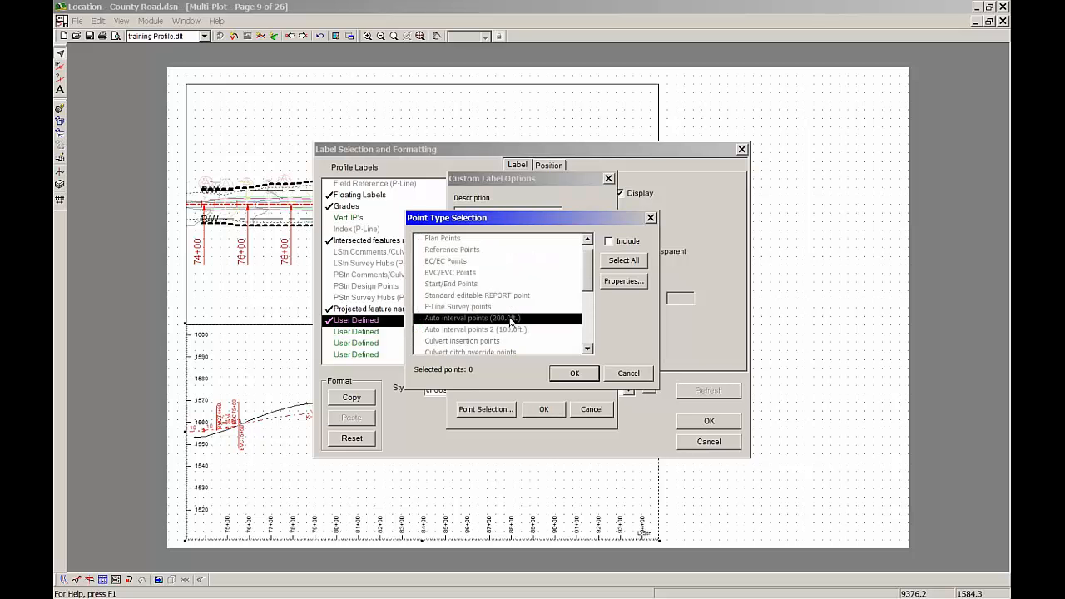
double_click(508, 321)
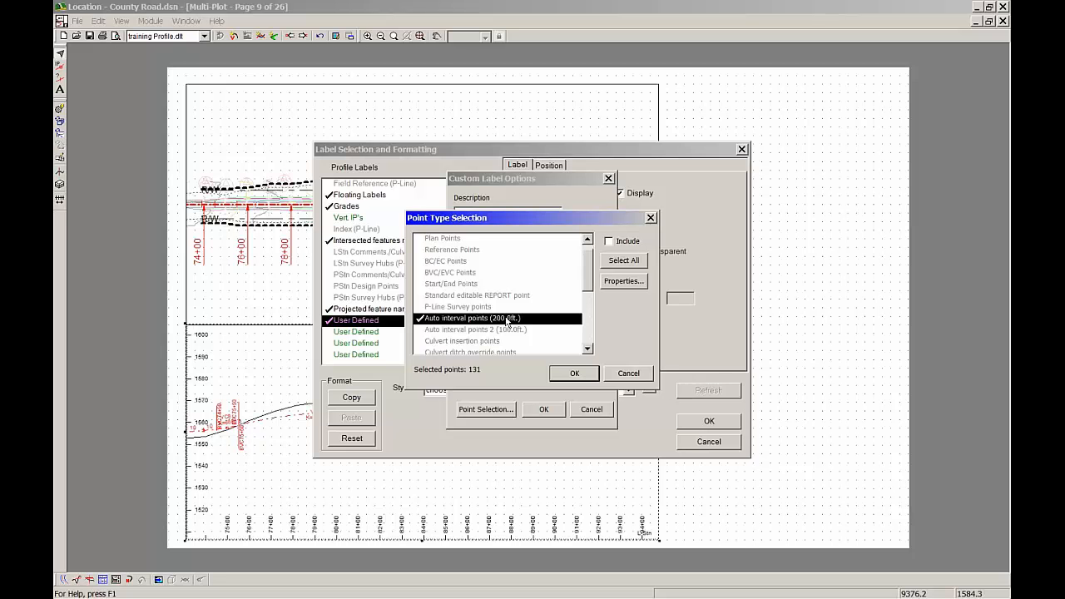
click(571, 373)
click(542, 409)
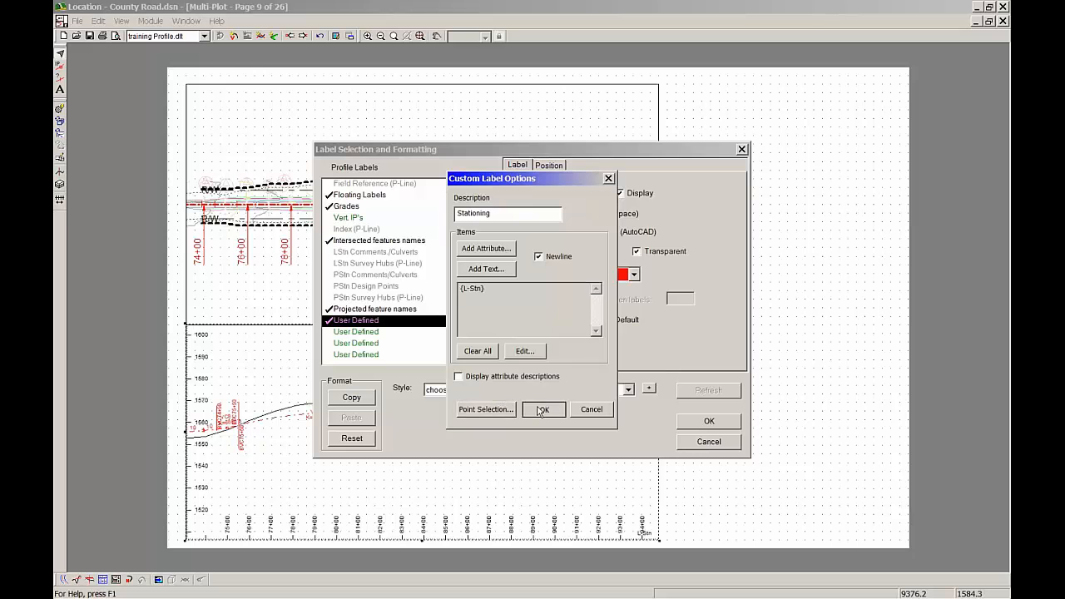
click(717, 424)
click(525, 398)
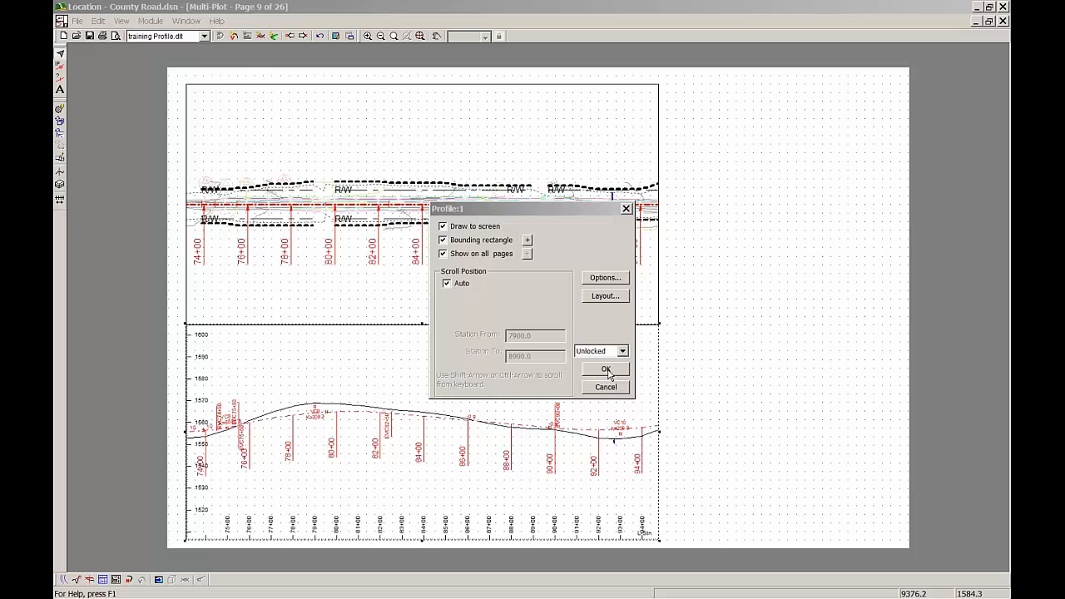
Increase the text size of the Stationing label in the profile sub-view's label selection
click(607, 281)
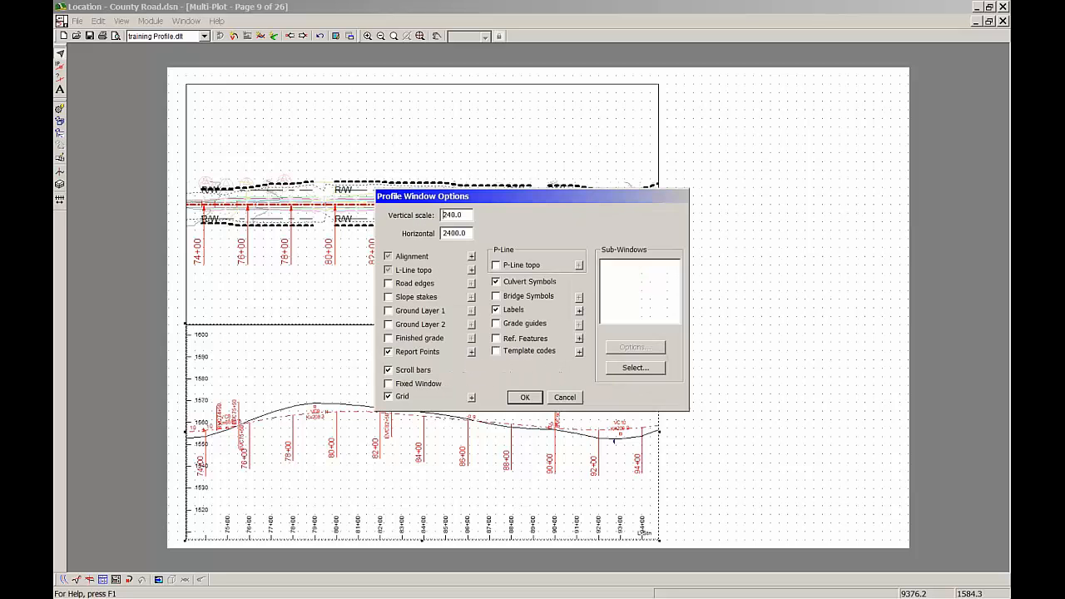
click(579, 311)
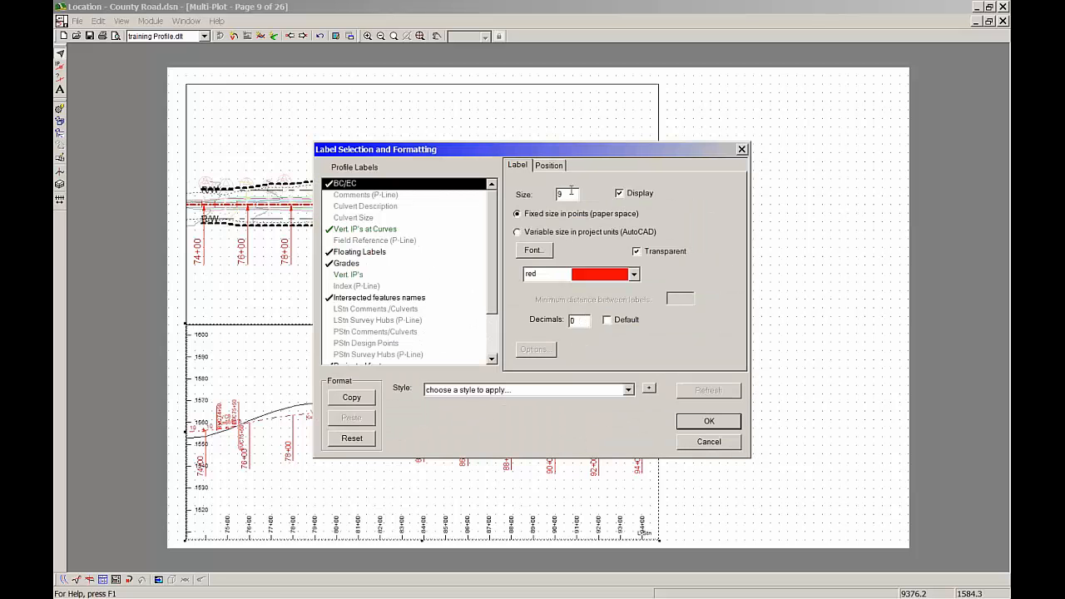
scroll(491, 246, down, 1)
scroll(491, 249, down, 1)
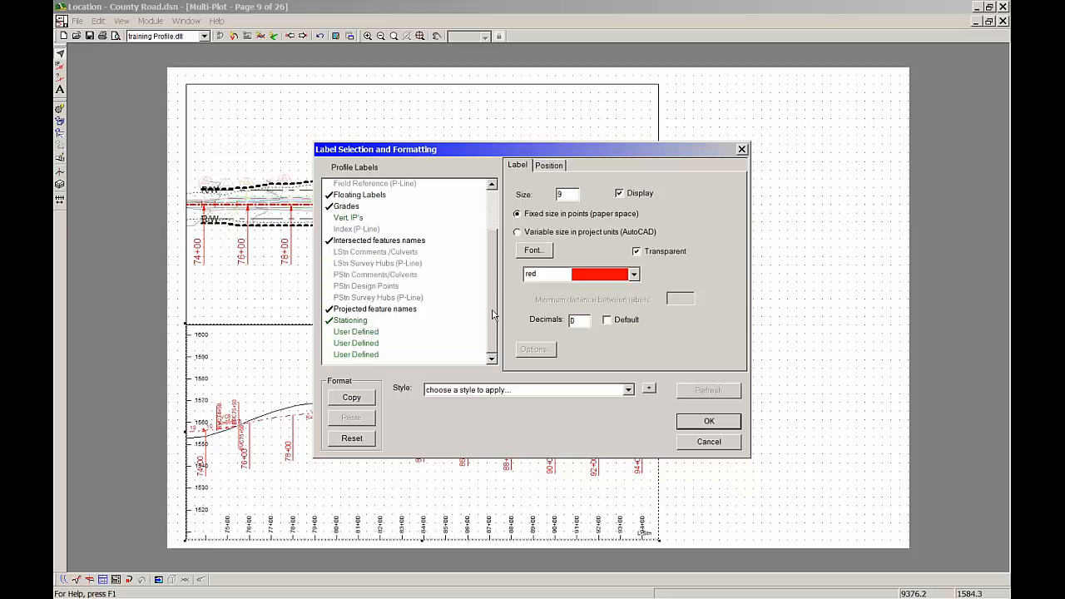
click(350, 322)
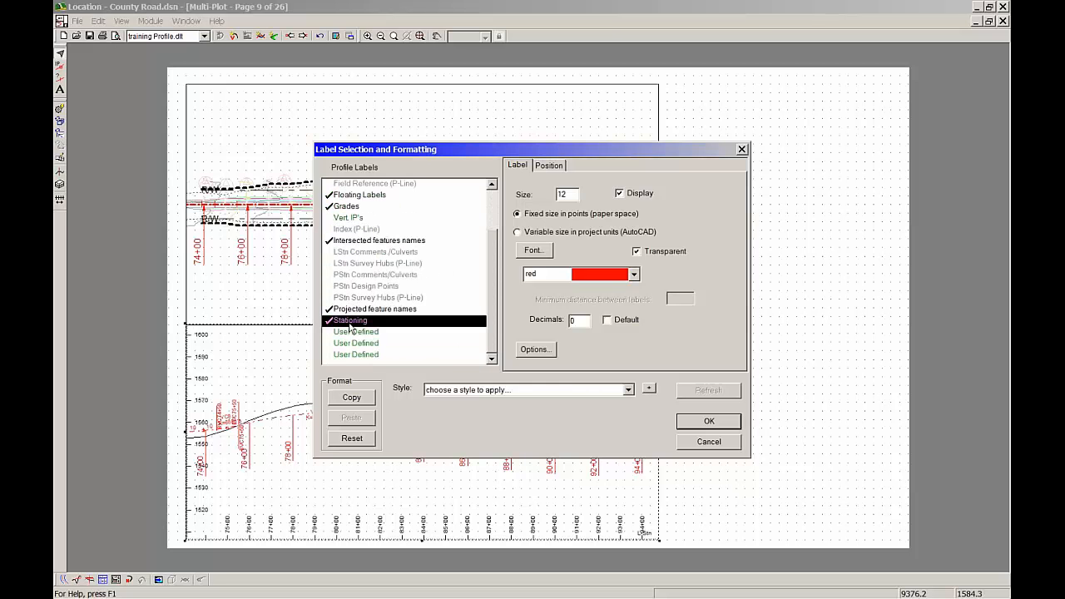
double_click(564, 194)
text(1)
Set the Stationing label's leader connector to Arrow, increase its leader offset, and apply the settings to the profile sub-view
click(550, 164)
click(702, 309)
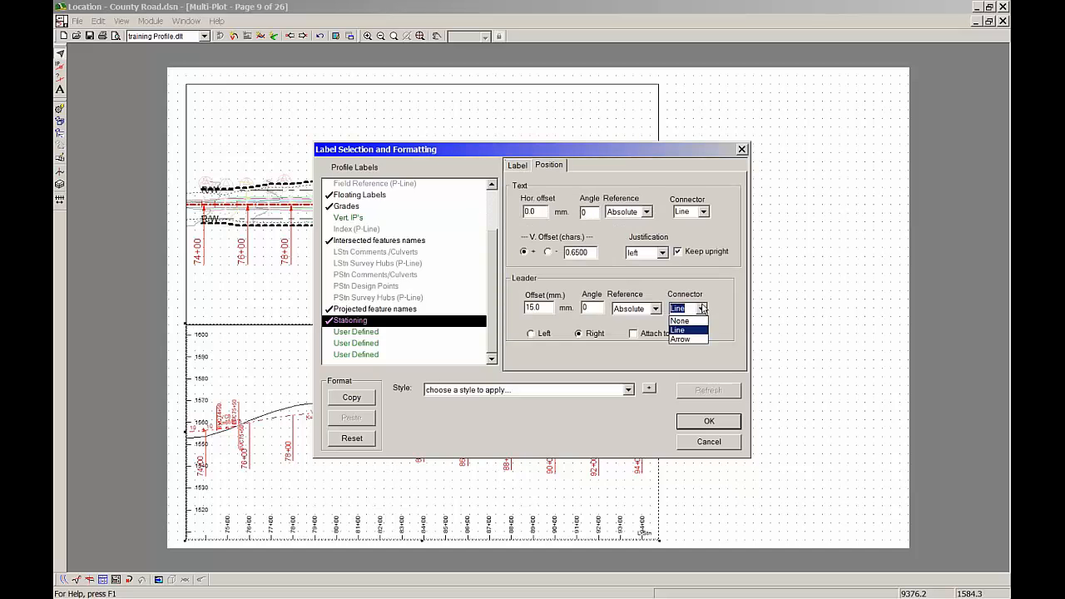
click(691, 340)
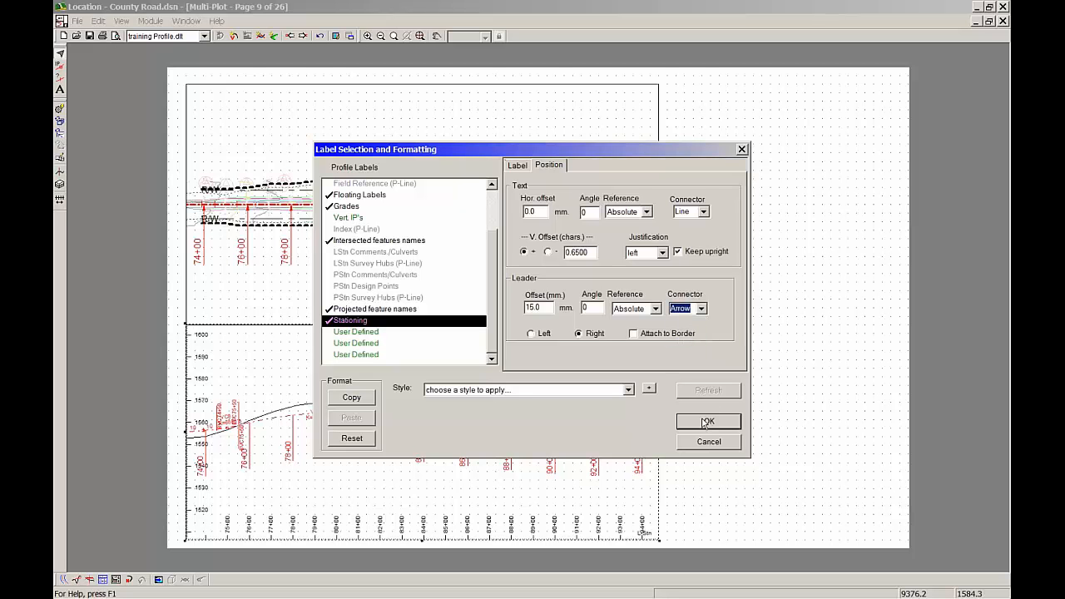
click(550, 307)
double_click(550, 307)
text(20)
click(727, 426)
click(525, 397)
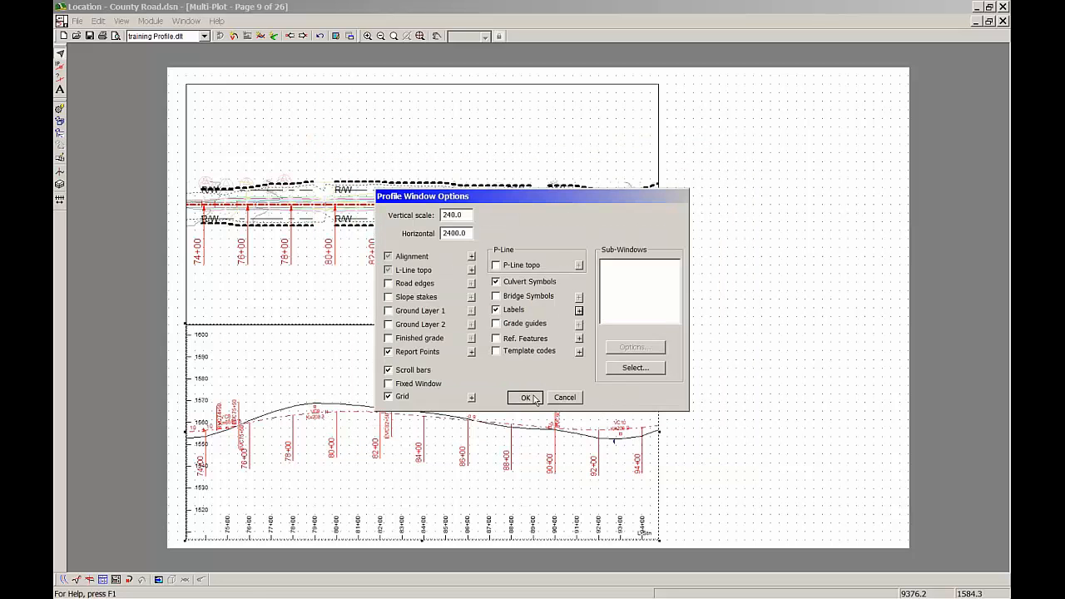
click(607, 370)
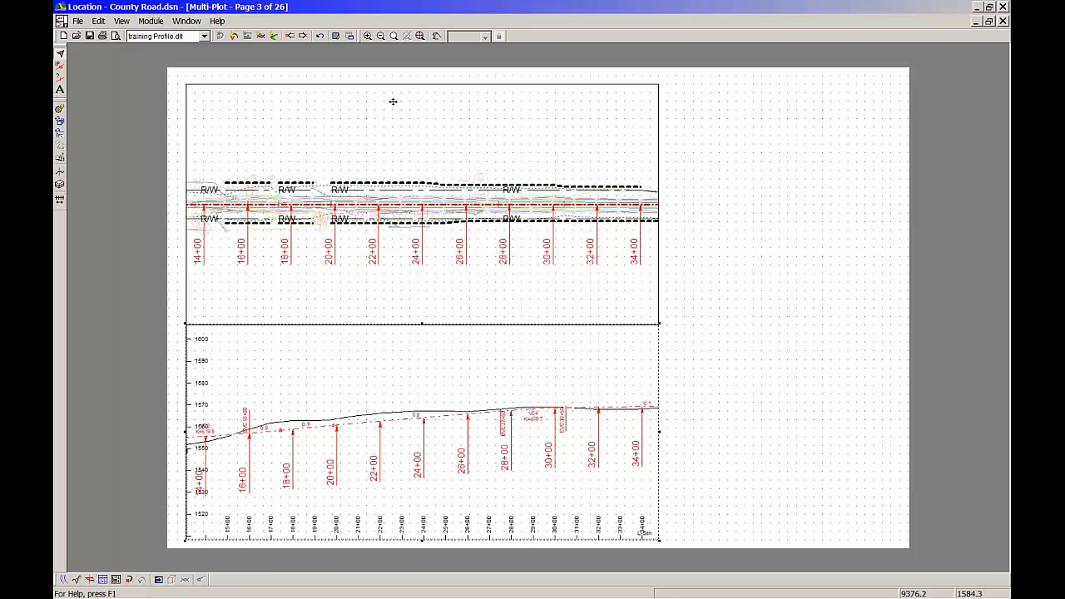
Add a new rectangle sub-view to the Multi-Plot sheet
mouse_move(656, 585)
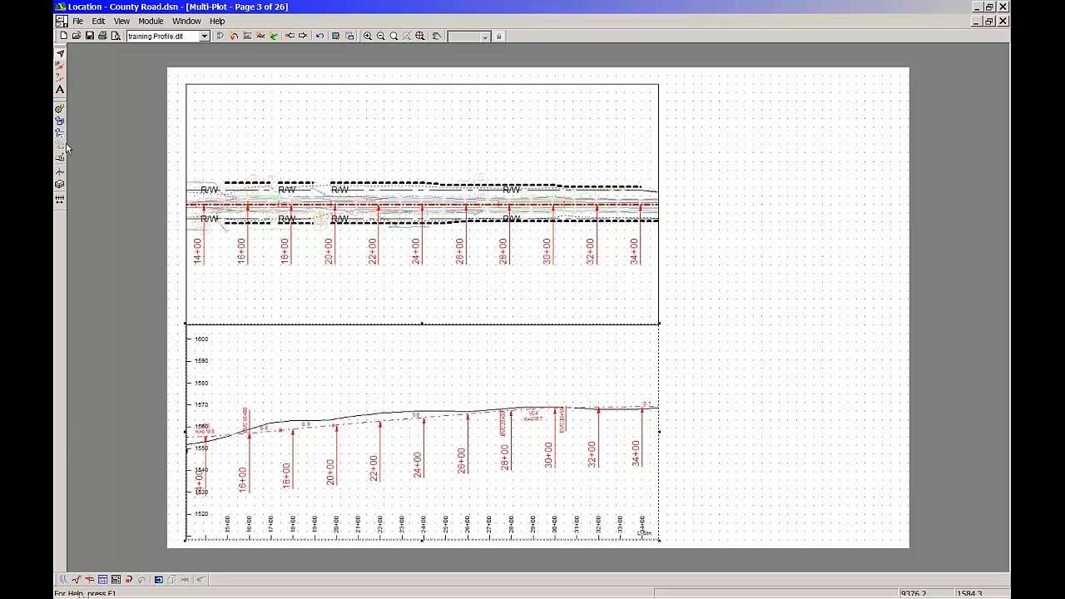
mouse_move(281, 597)
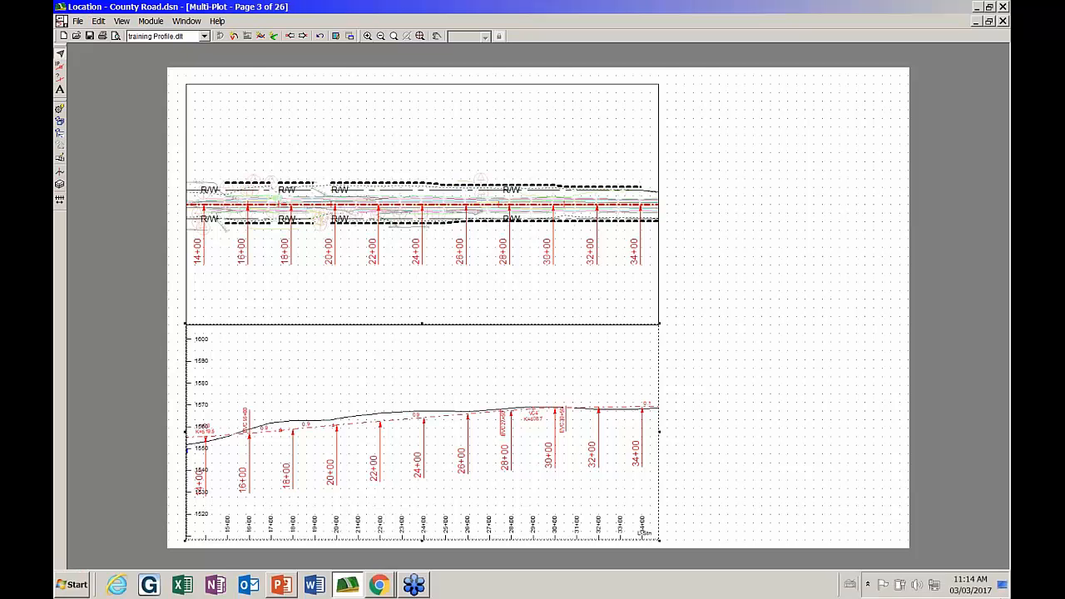
click(98, 21)
mouse_move(130, 78)
click(294, 131)
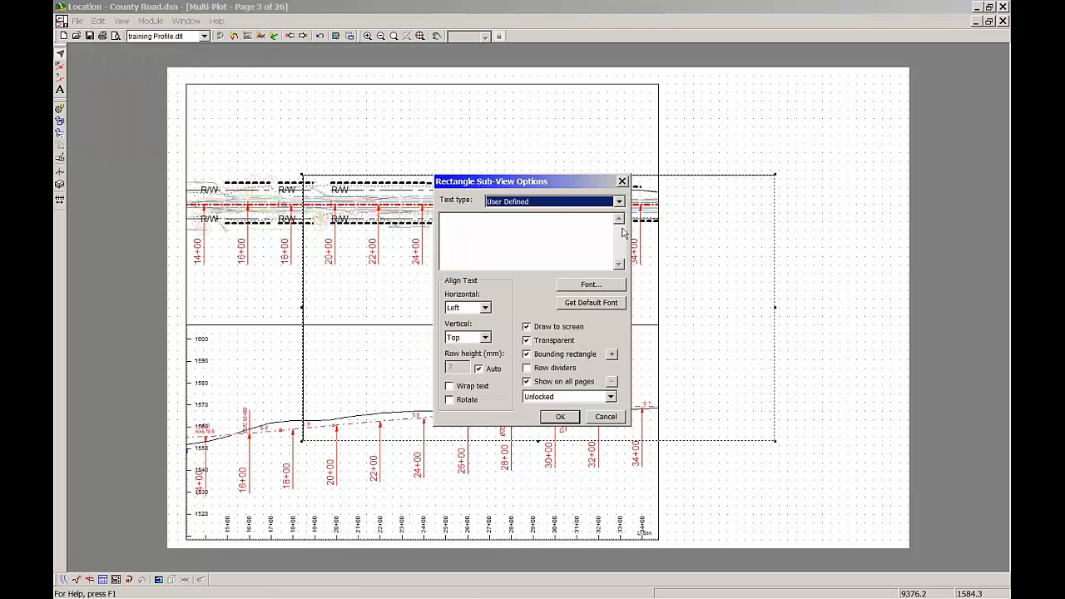
Give the rectangle a 6 - thick (heavy) border with rounded corners of 4.0 mm radius
click(611, 355)
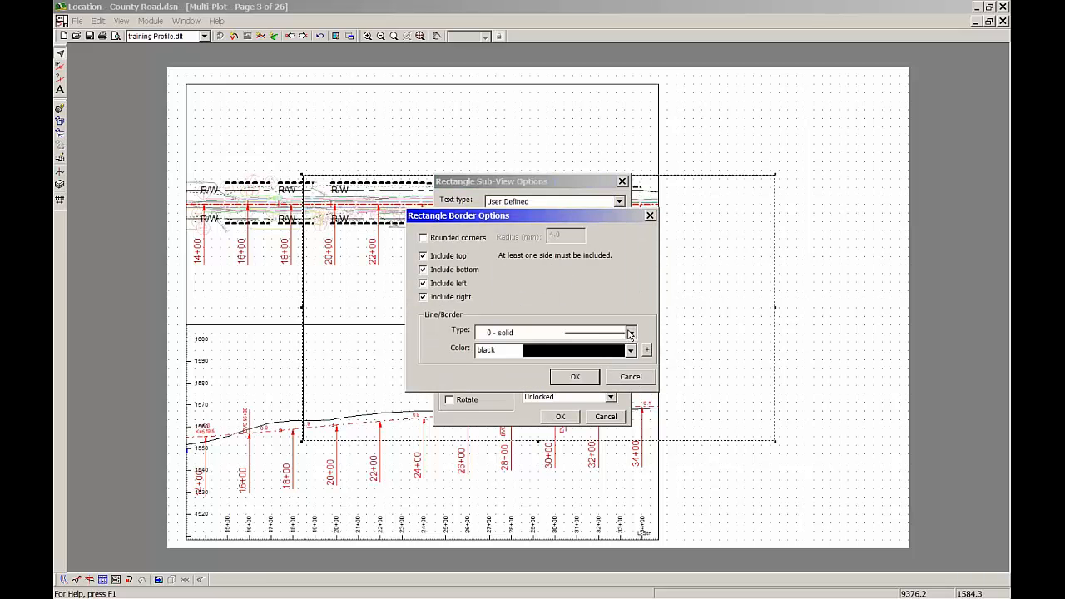
click(631, 333)
click(614, 411)
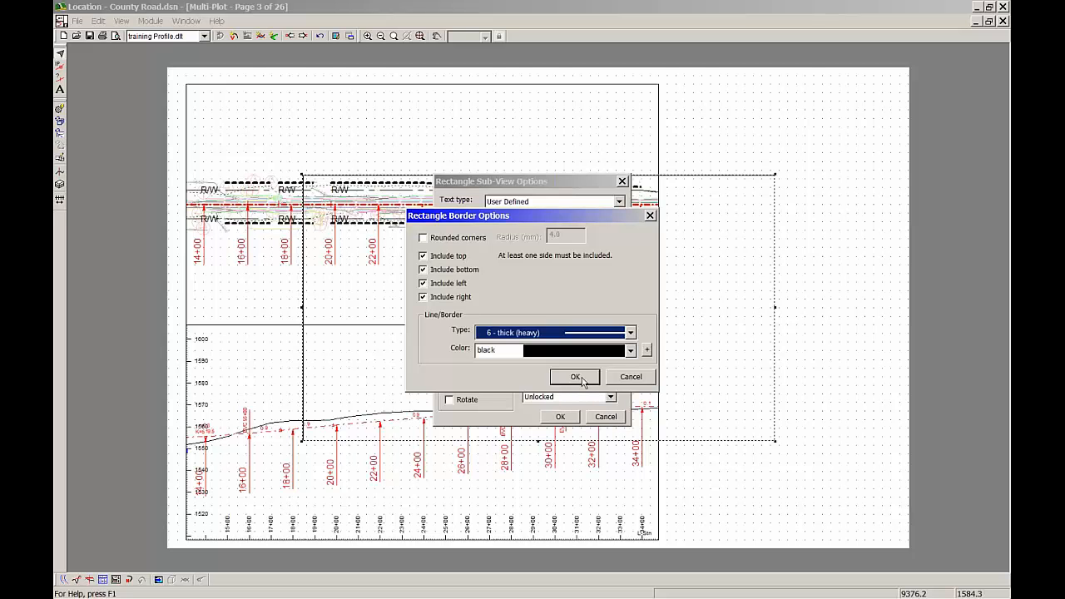
click(434, 242)
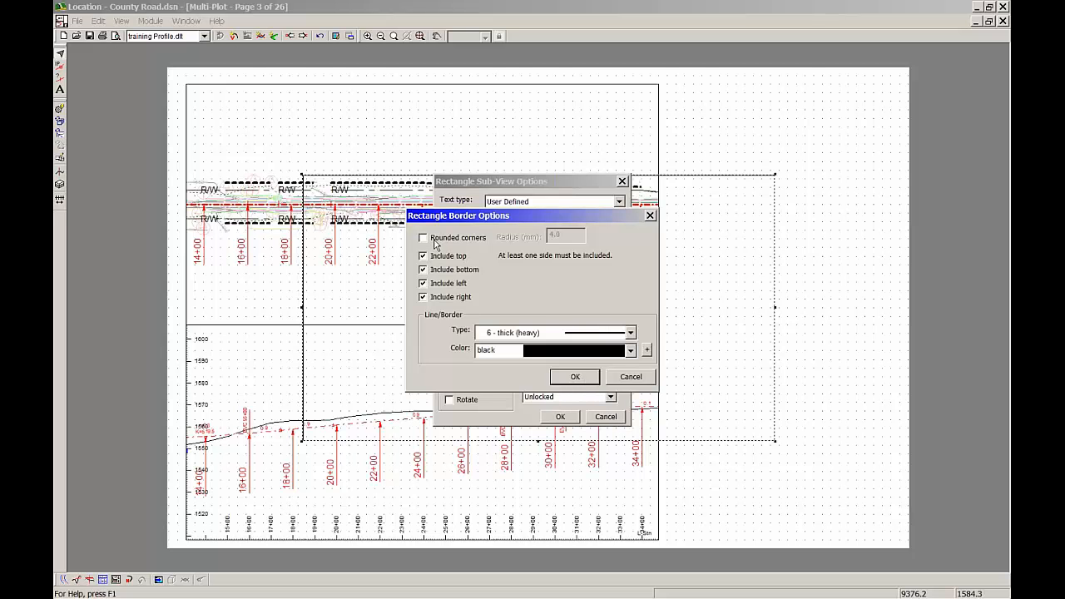
click(435, 243)
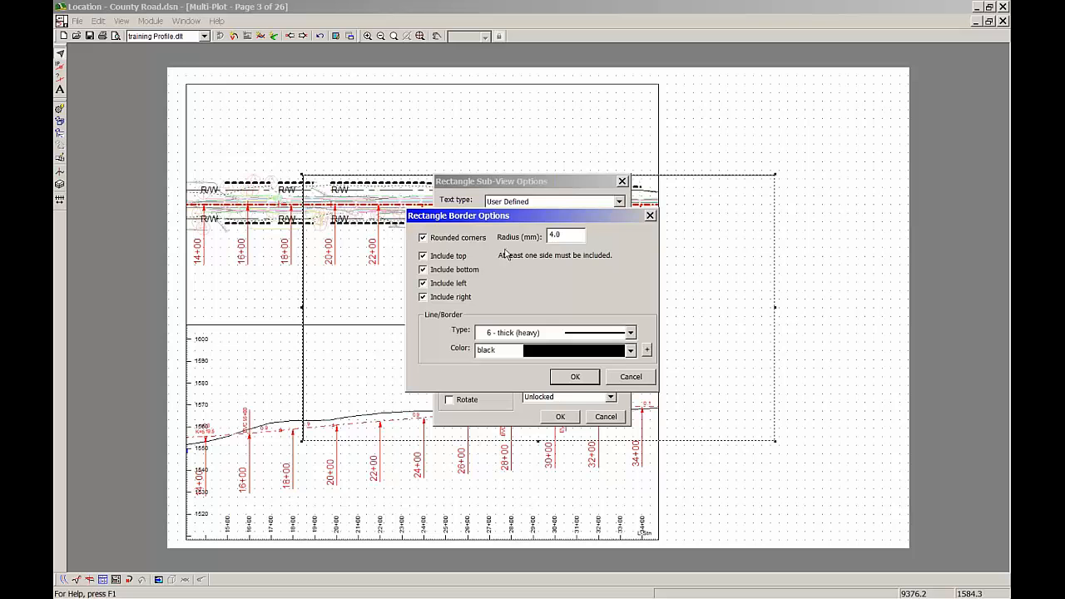
click(568, 382)
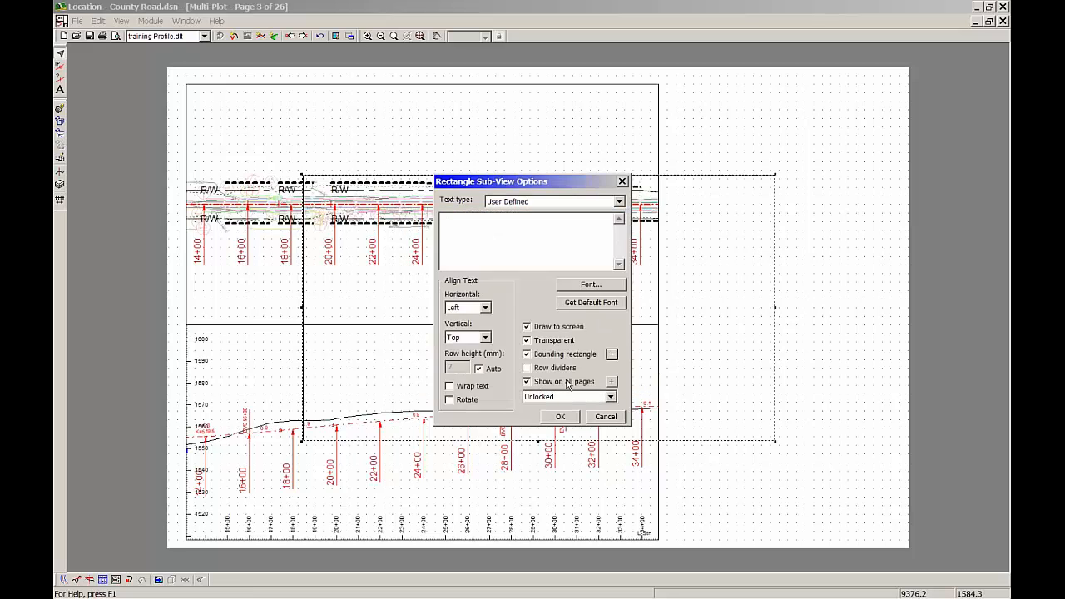
click(560, 417)
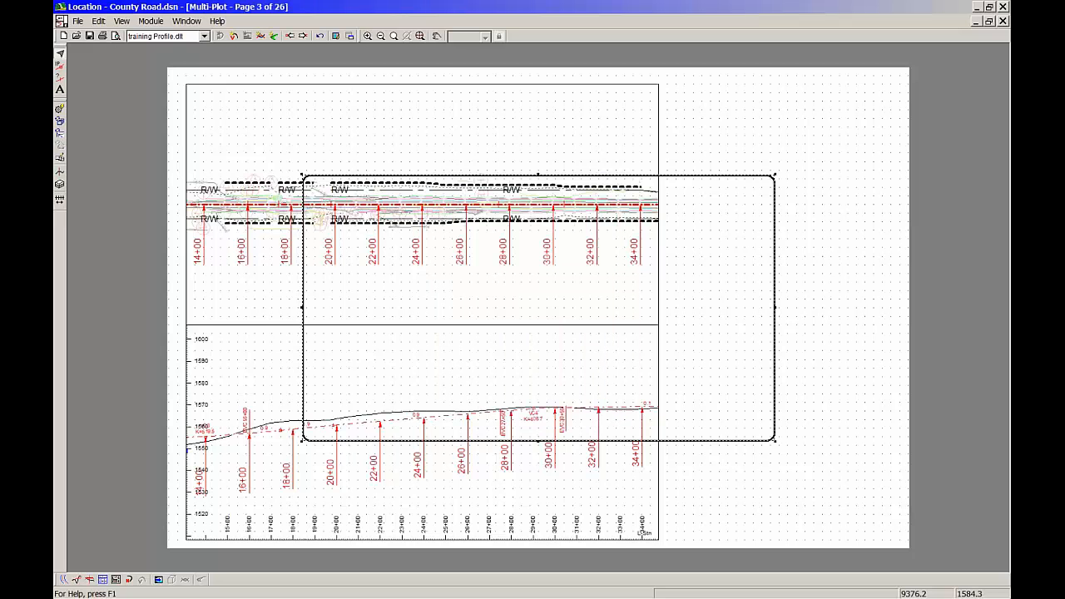
Move and enlarge the rectangle so it frames the whole page just inside the sheet edges
drag(547, 326, 422, 224)
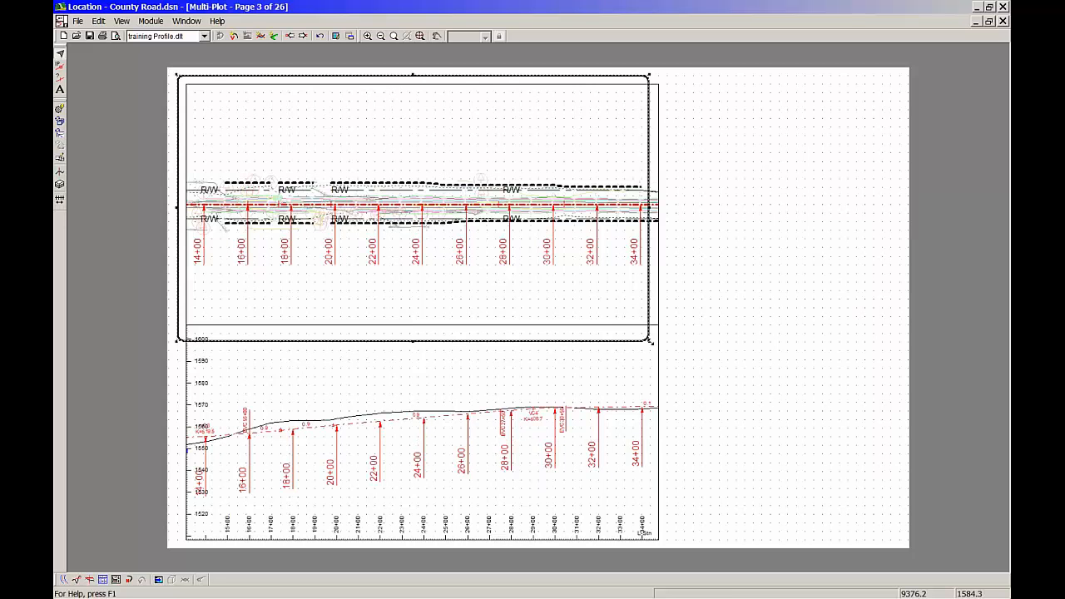
drag(651, 341, 901, 541)
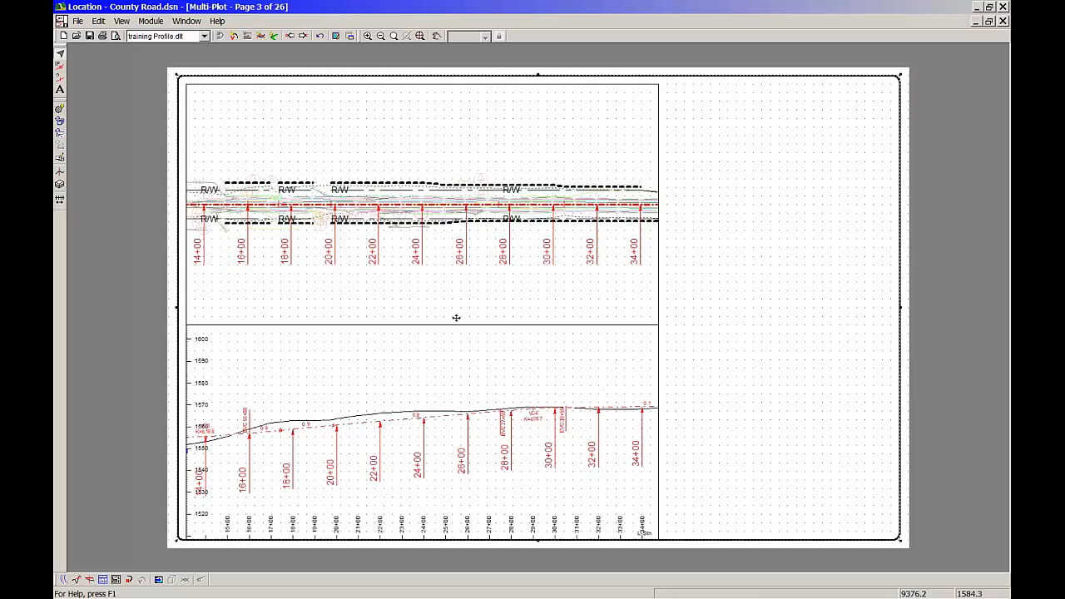
double_click(755, 293)
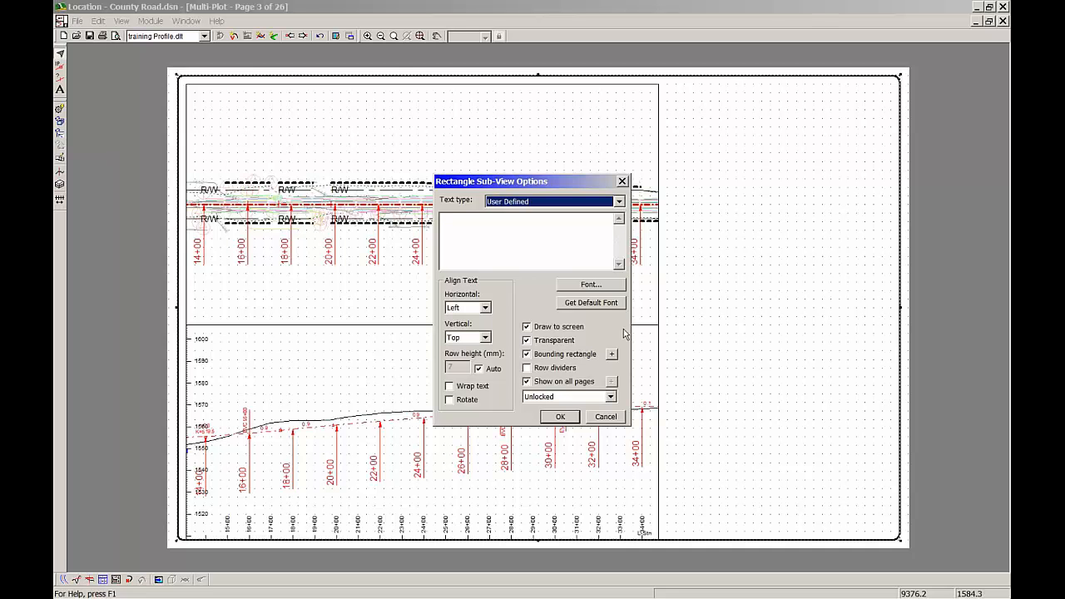
click(606, 416)
Set the page border rectangle to Locked fully and test selecting the plan sub-view and the border
right_click(760, 310)
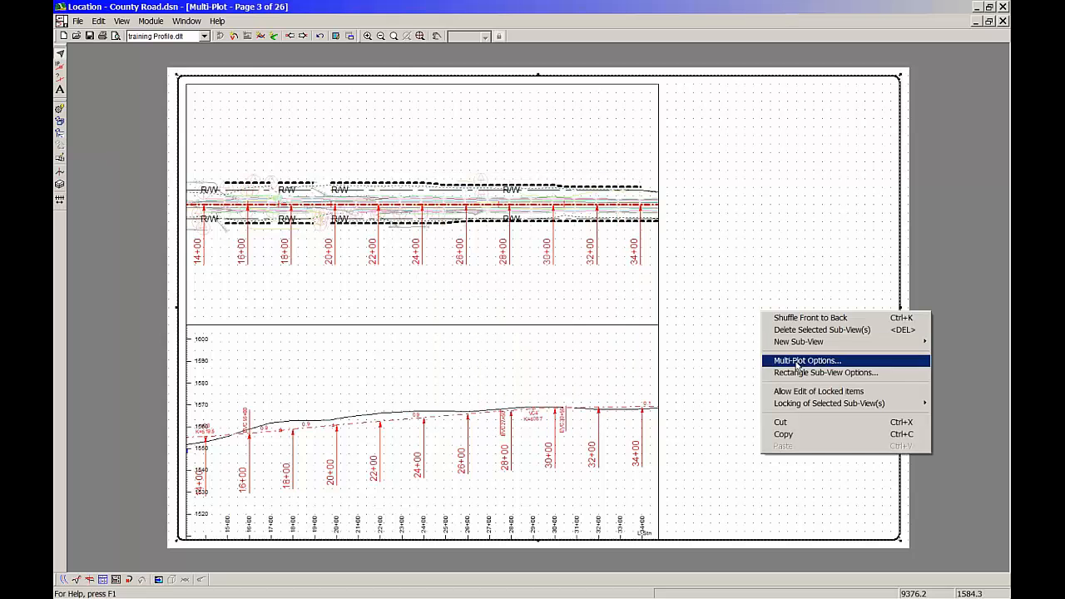
mouse_move(831, 406)
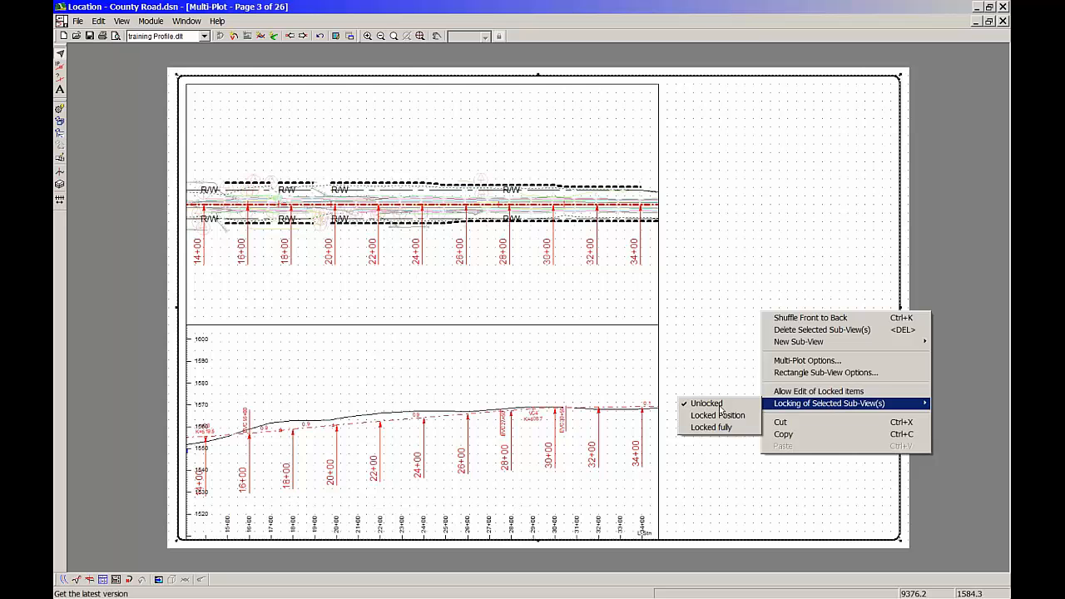
click(709, 429)
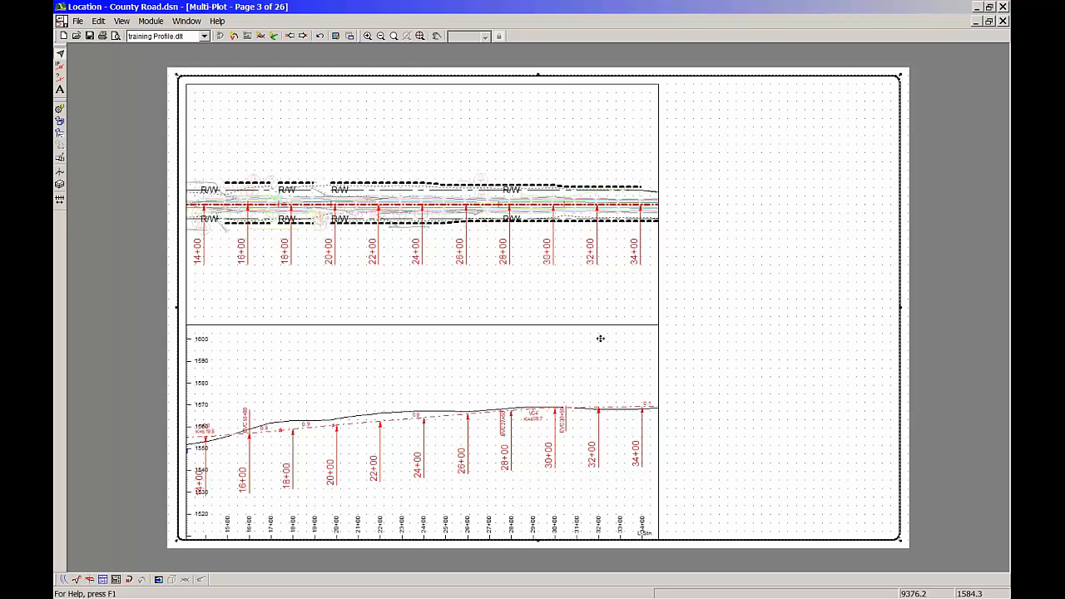
click(929, 156)
drag(546, 215, 543, 208)
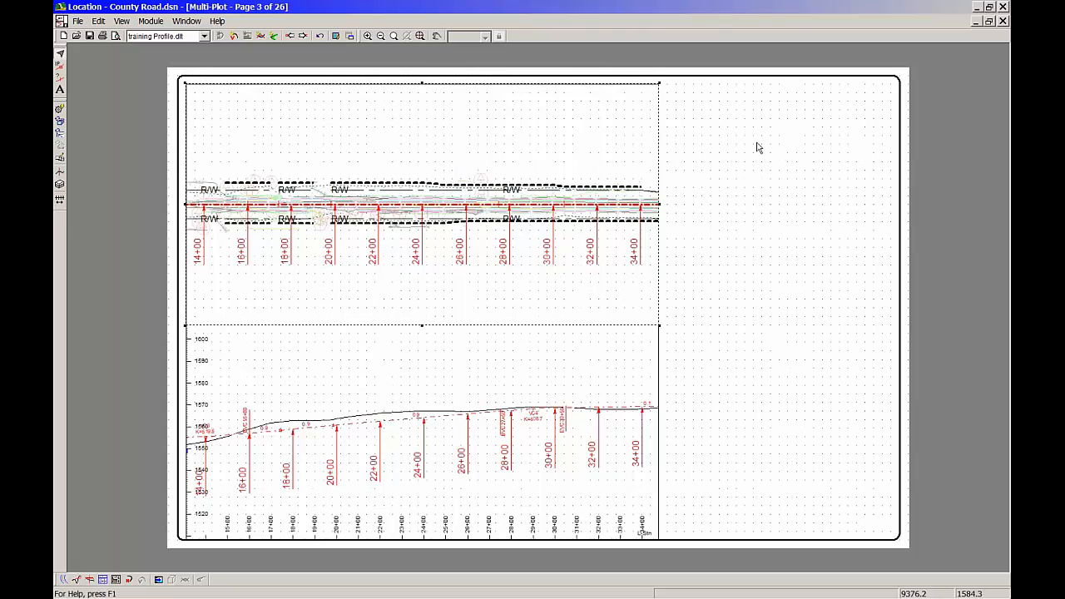
click(803, 177)
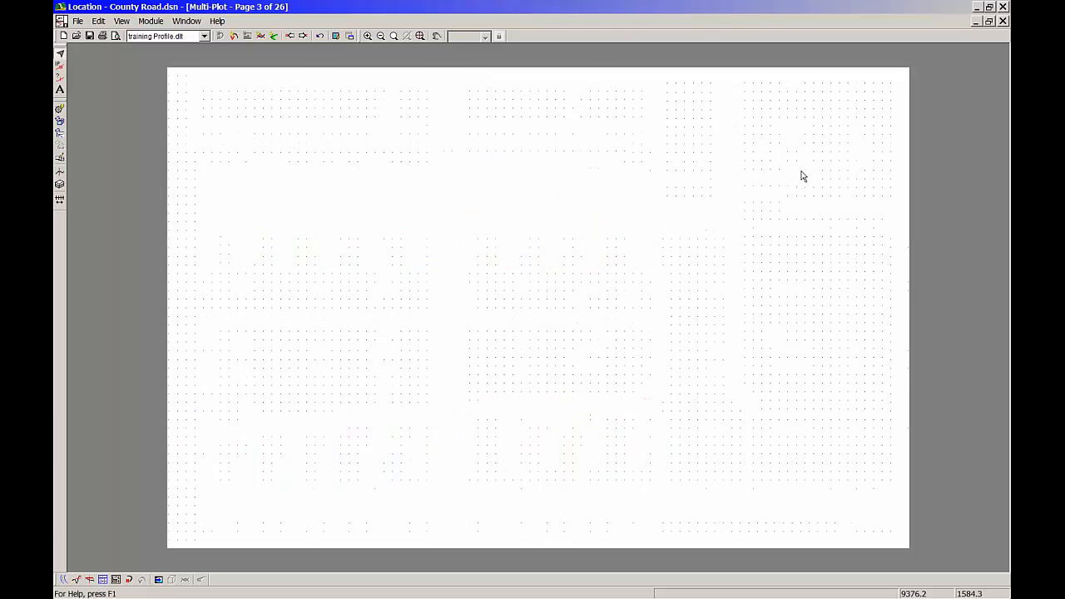
Allow editing of locked items, select the page border rectangle and reapply its Locked fully setting
right_click(797, 200)
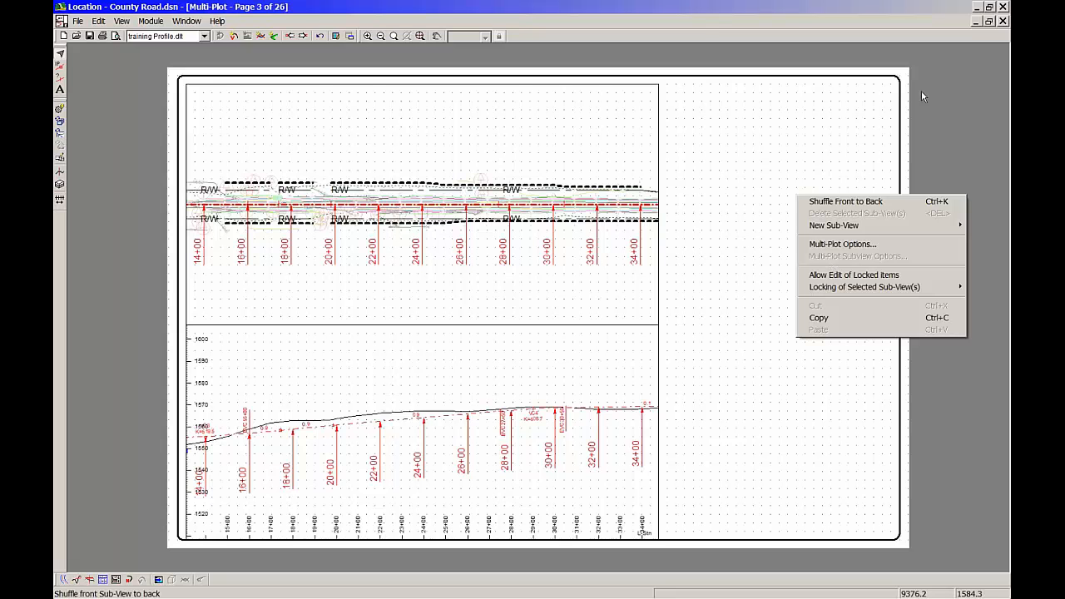
mouse_move(843, 291)
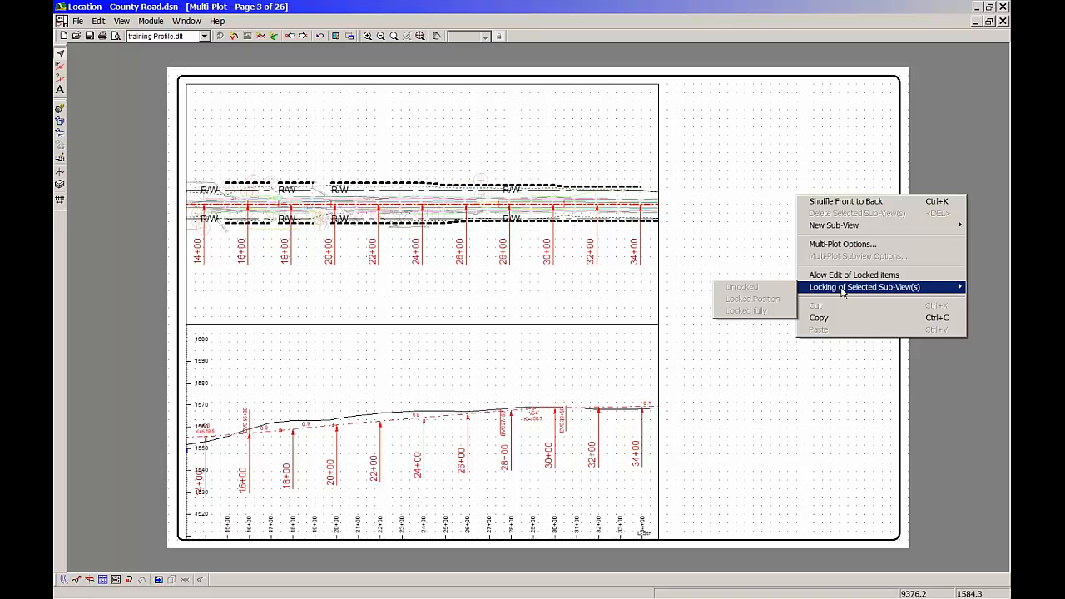
click(850, 275)
click(822, 262)
right_click(822, 262)
mouse_move(863, 355)
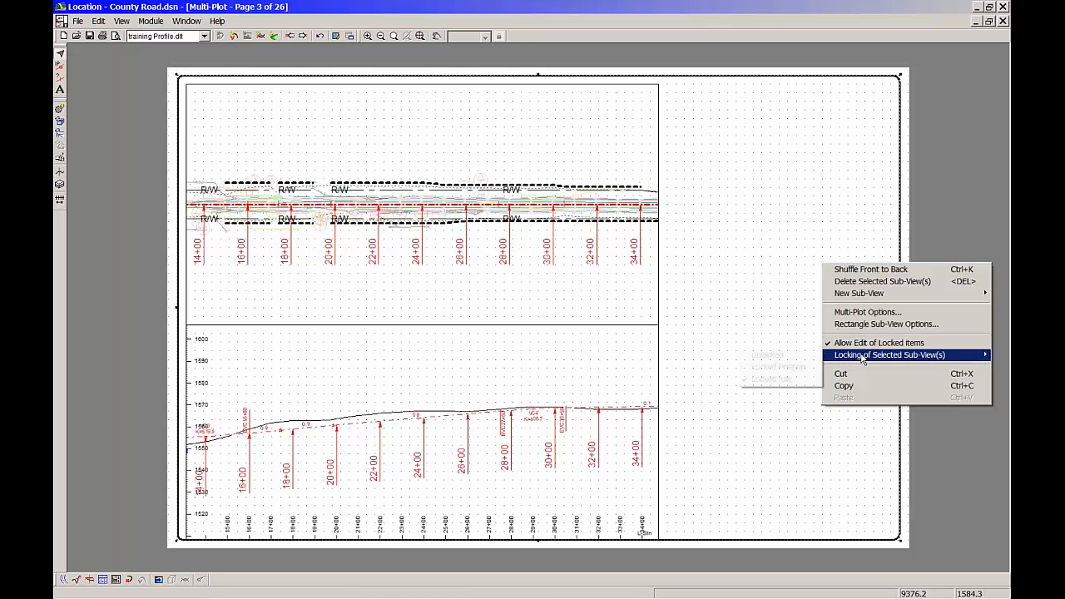
click(774, 379)
click(921, 262)
Set the page border rectangle to Unlocked and turn off editing of locked items
right_click(817, 271)
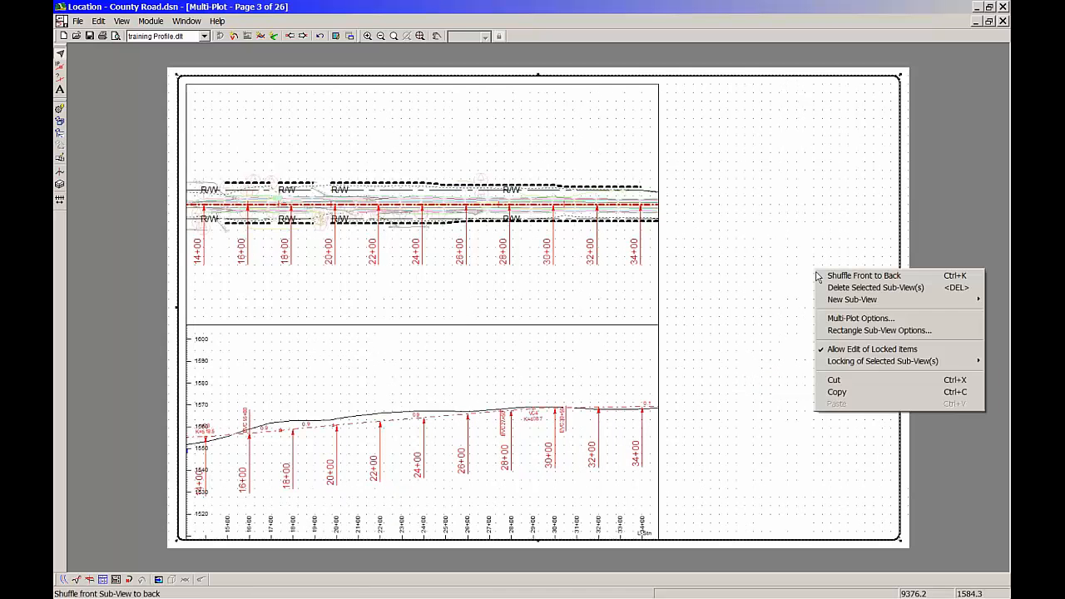
mouse_move(844, 363)
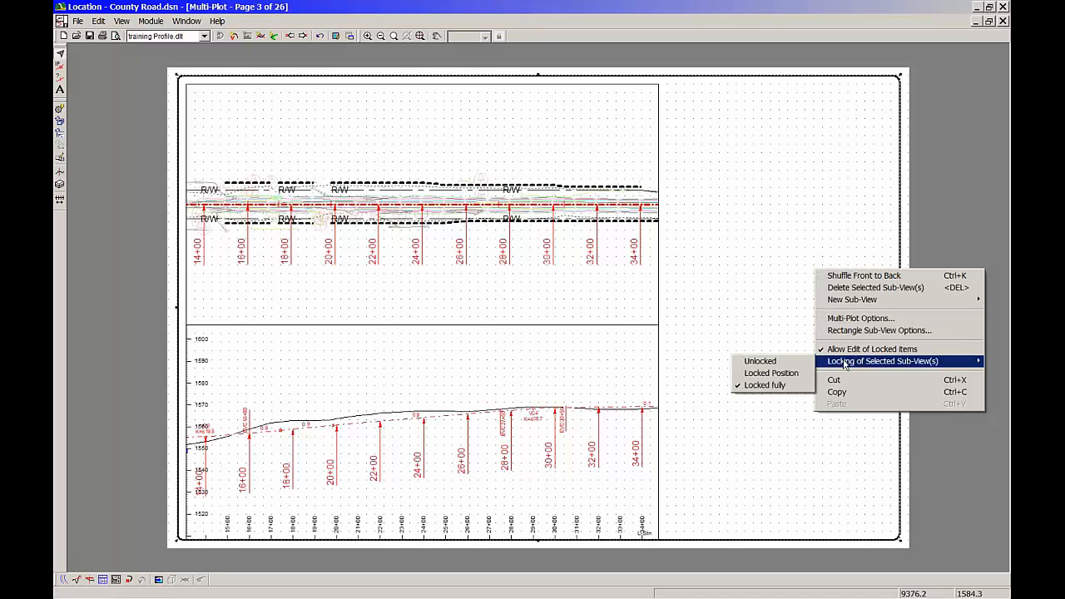
click(759, 361)
right_click(831, 283)
click(857, 361)
Lock the page border rectangle fully again
right_click(787, 241)
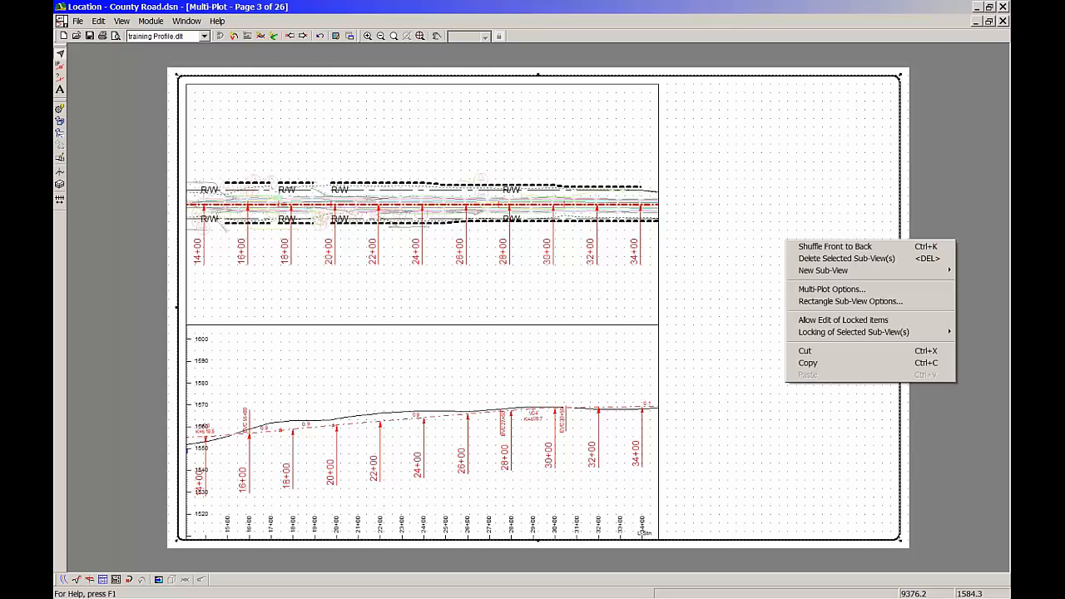
mouse_move(817, 333)
click(732, 357)
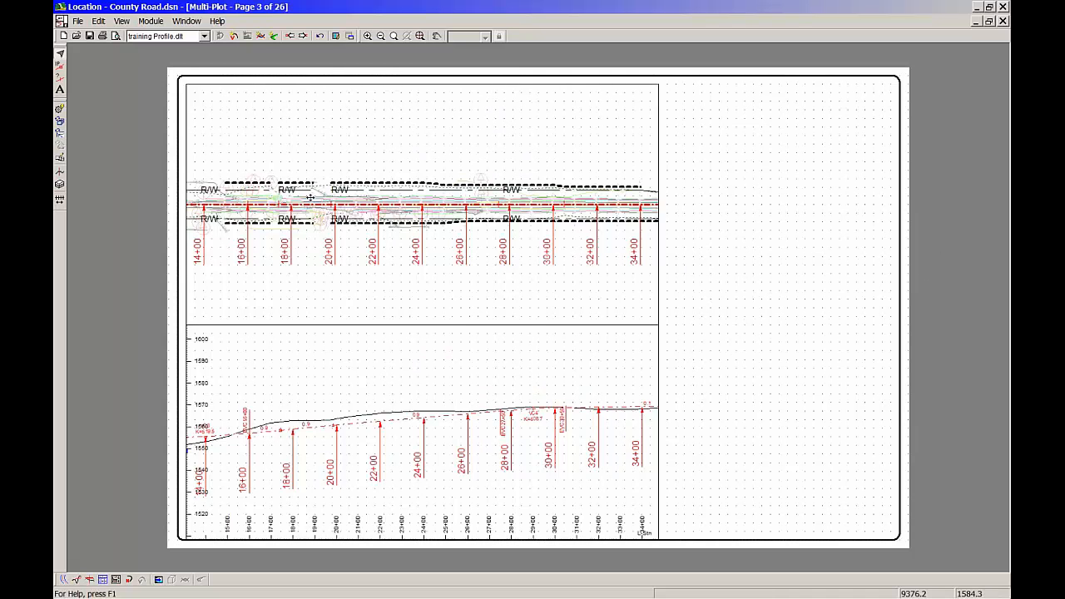
Review the plan sub-view's settings and accept them as they are
click(488, 228)
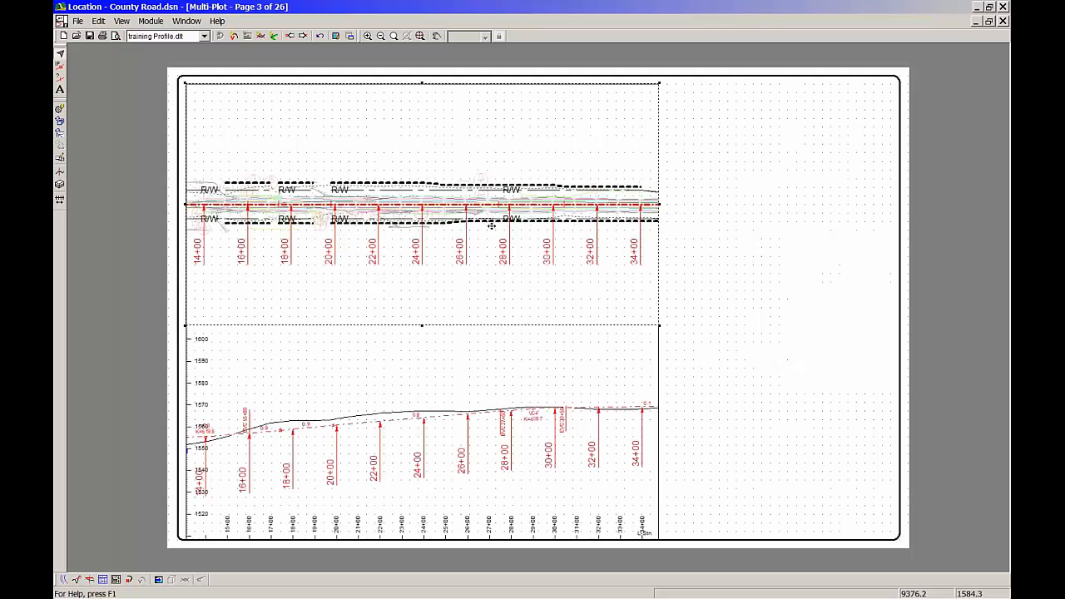
double_click(566, 227)
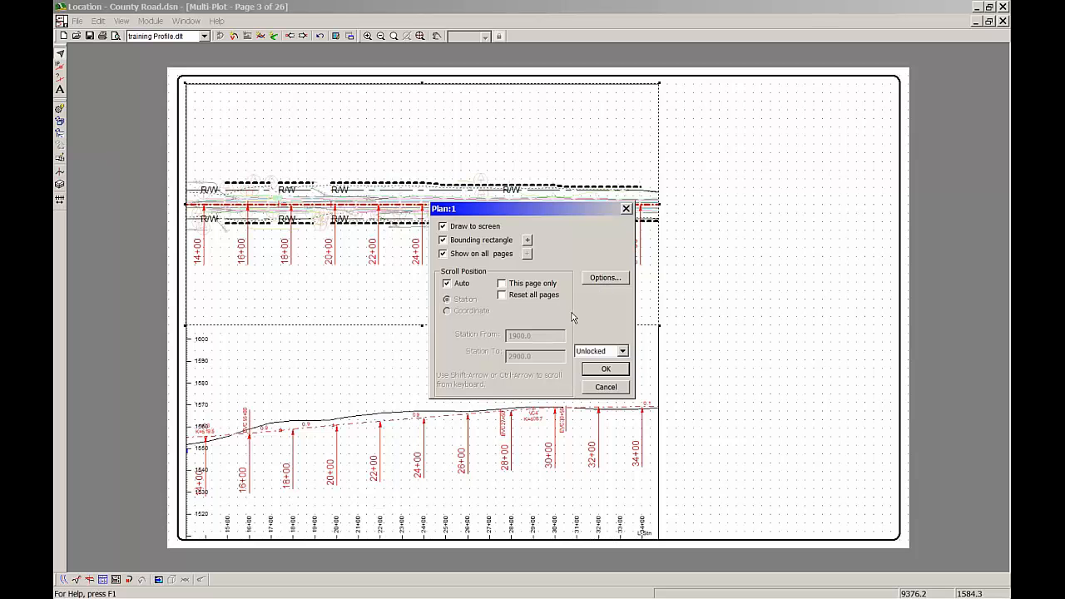
click(605, 371)
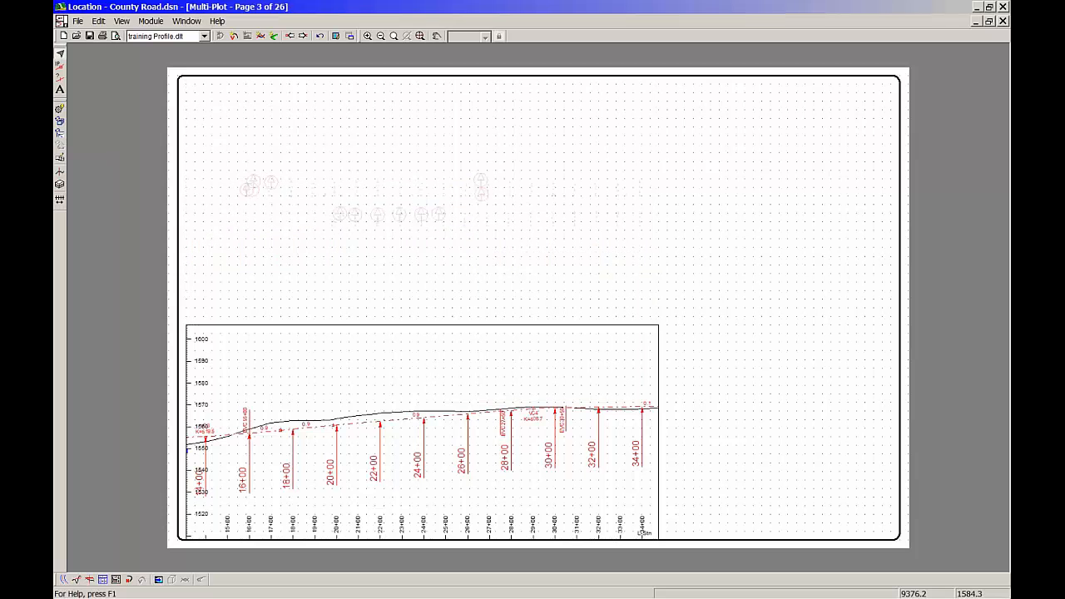
Turn off the bounding rectangle of the profile sub-view and accept its settings
double_click(550, 397)
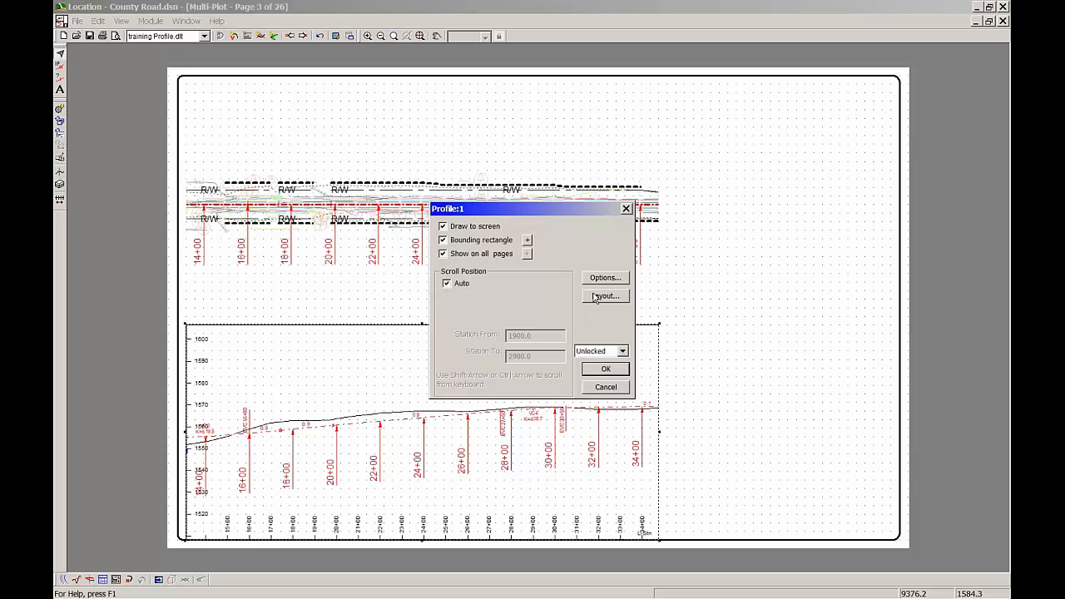
click(472, 243)
click(620, 373)
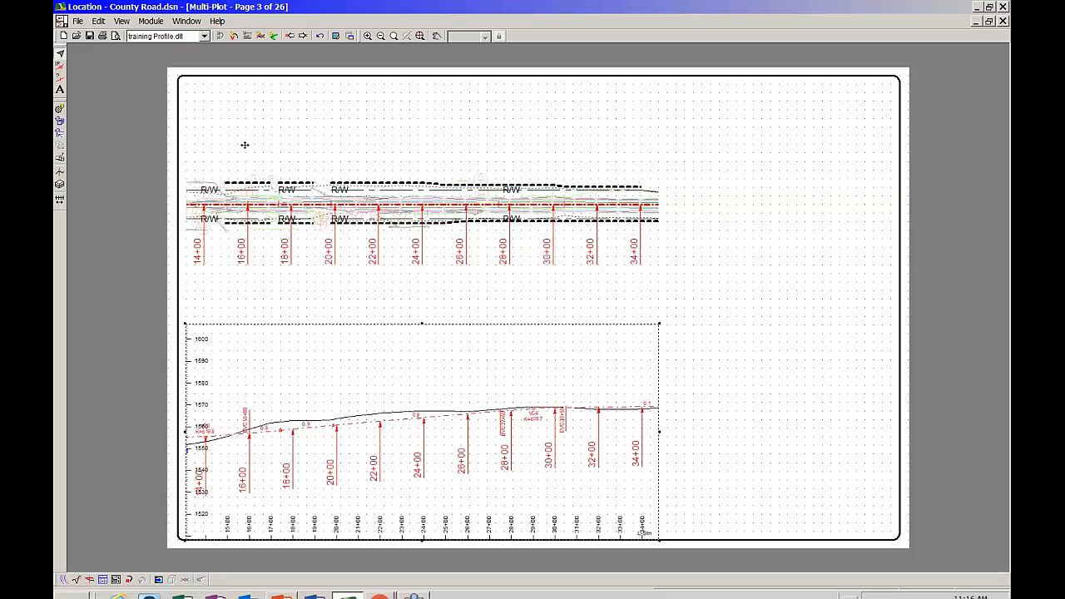
Add a scale bar sub-view, place it above the plan near the page border's upper-left corner and narrow it until its bar spans 0 to 500
click(99, 21)
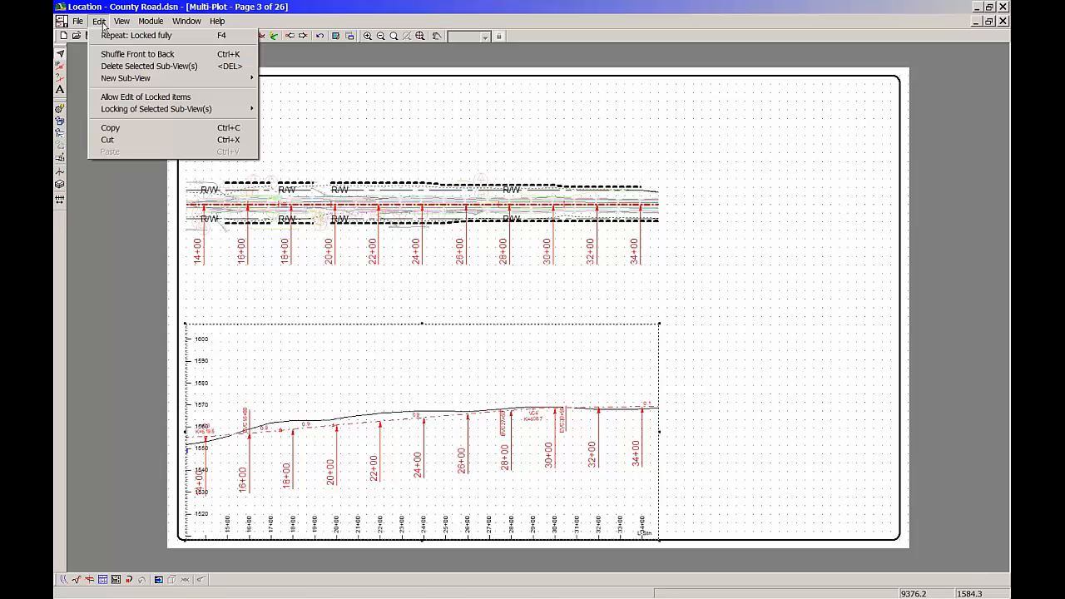
mouse_move(127, 79)
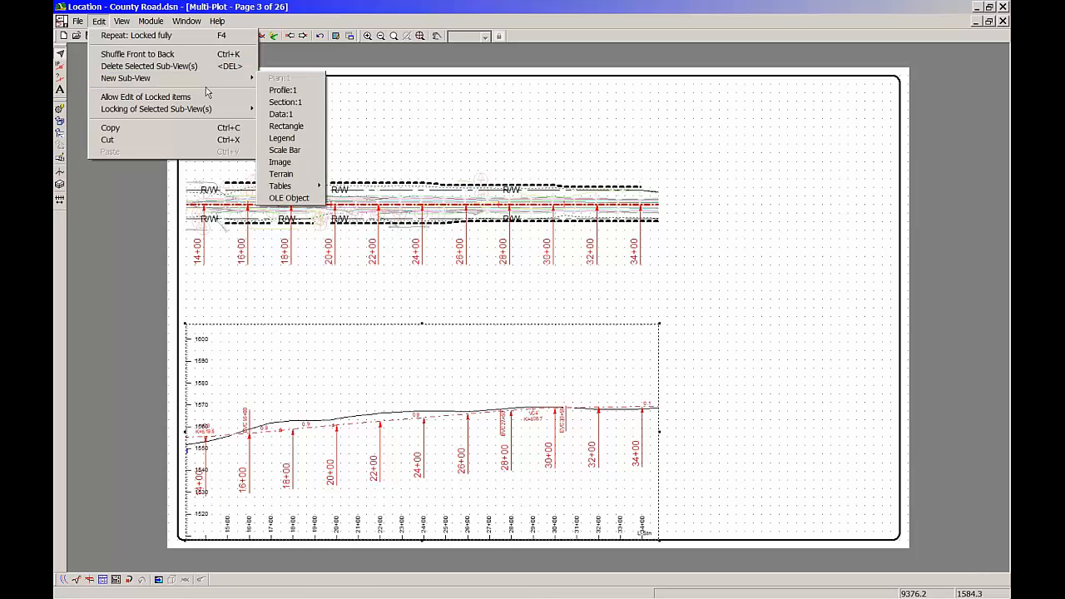
click(285, 150)
click(302, 174)
drag(547, 194, 419, 103)
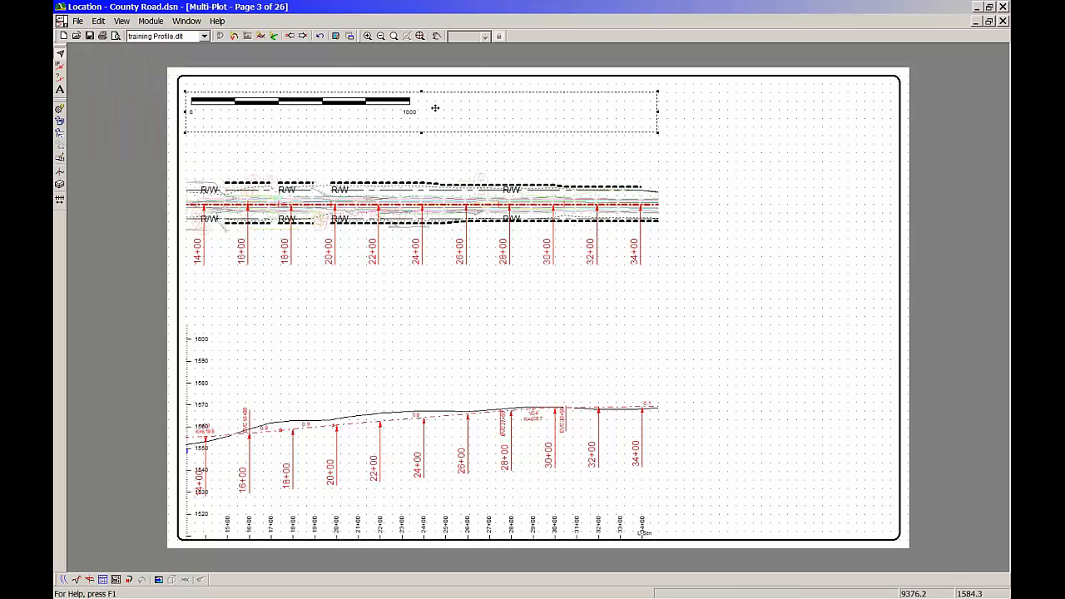
drag(658, 131, 402, 126)
Give the plan scale bar the title Horizontal Scale
double_click(326, 125)
click(512, 281)
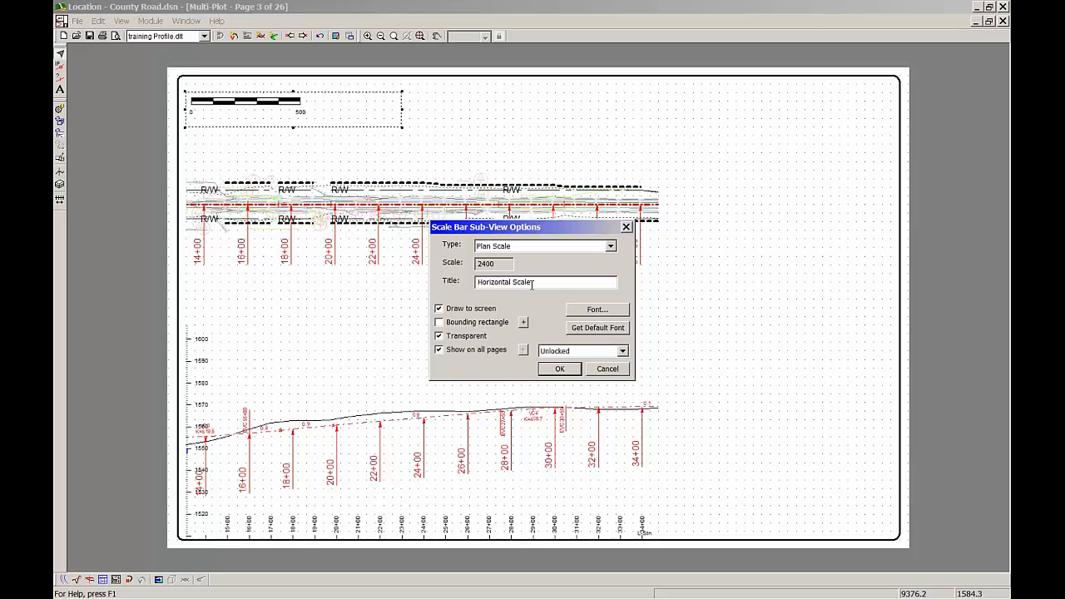
click(560, 371)
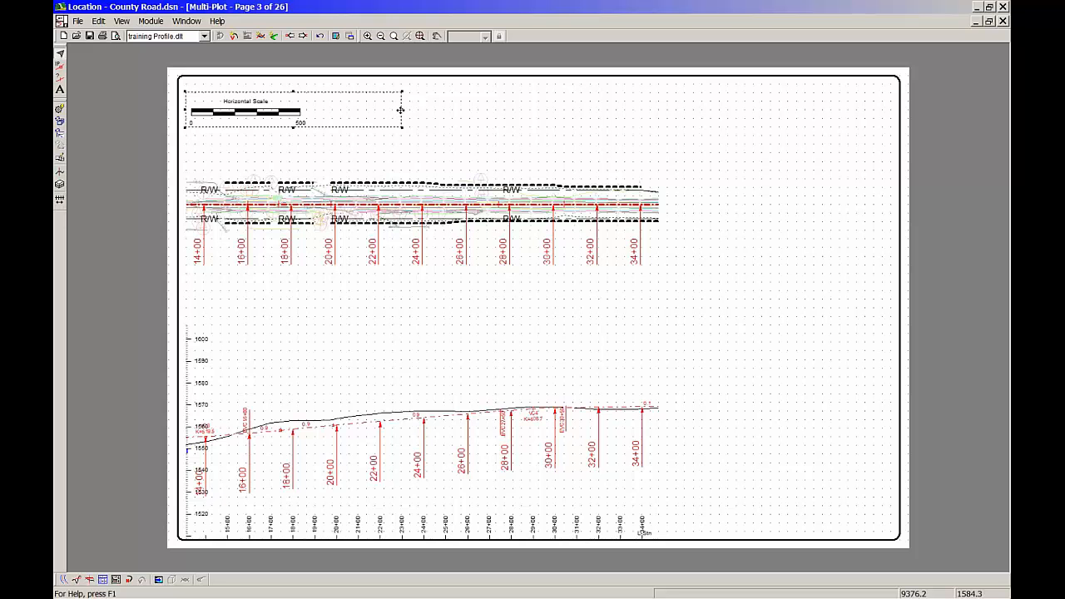
Widen the Horizontal Scale sub-view so its bar spans 0 to 1000
drag(402, 109, 479, 117)
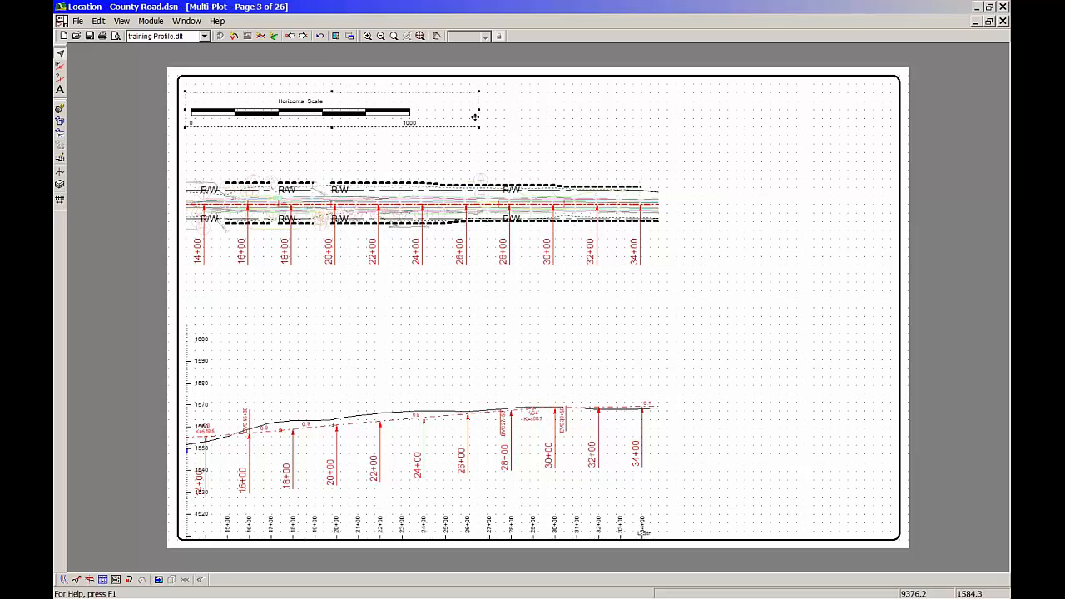
click(575, 151)
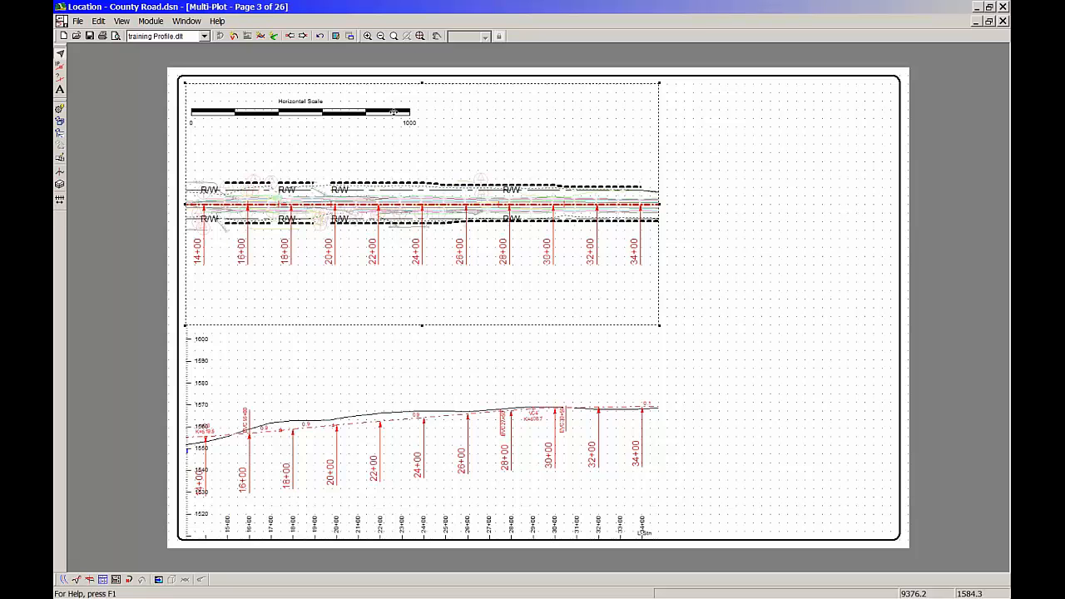
click(411, 177)
key(ctrl+j)
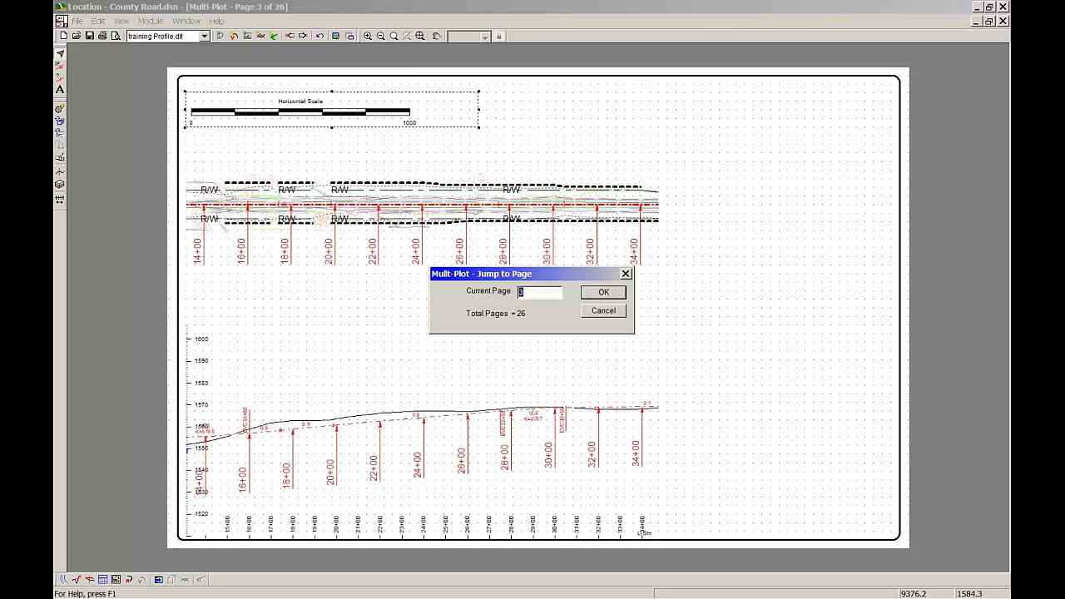
click(605, 310)
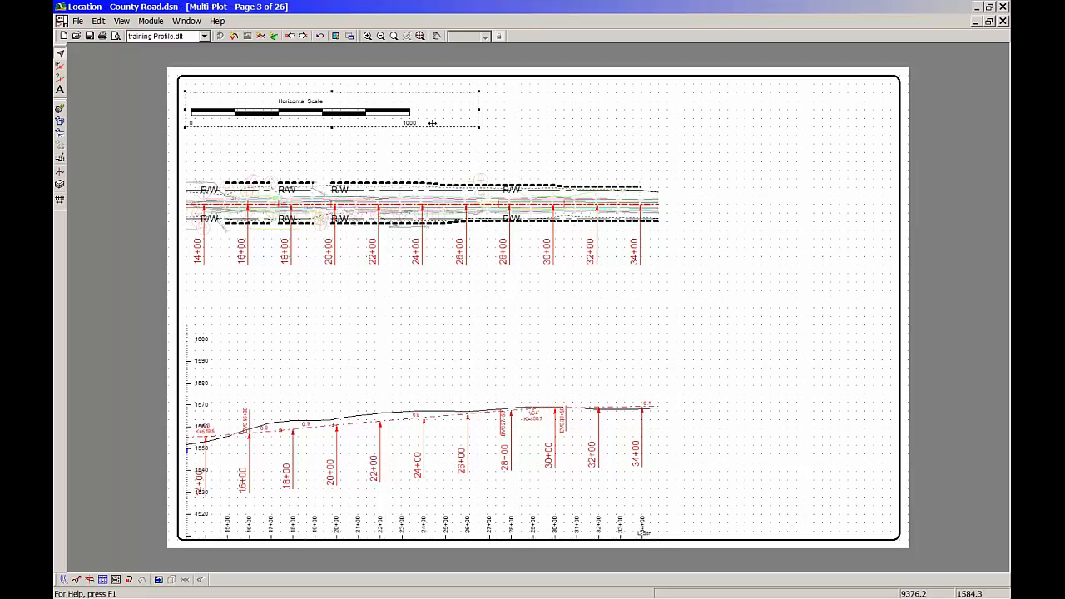
drag(479, 109, 600, 110)
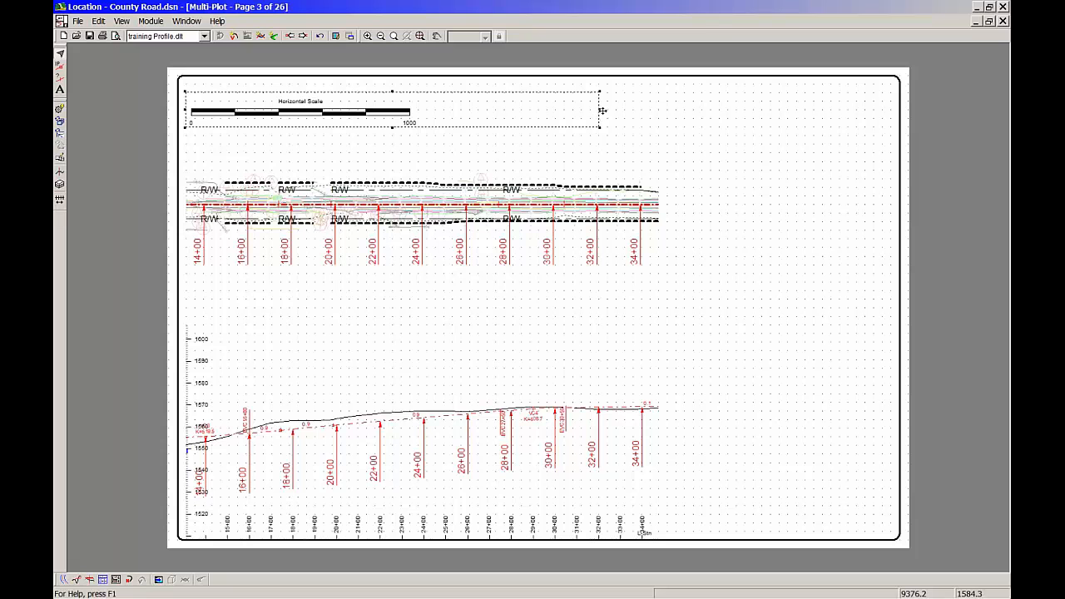
Narrow the Horizontal Scale sub-view so its bar spans 0 to 500 and shift it slightly inward from the page border
drag(599, 127, 404, 128)
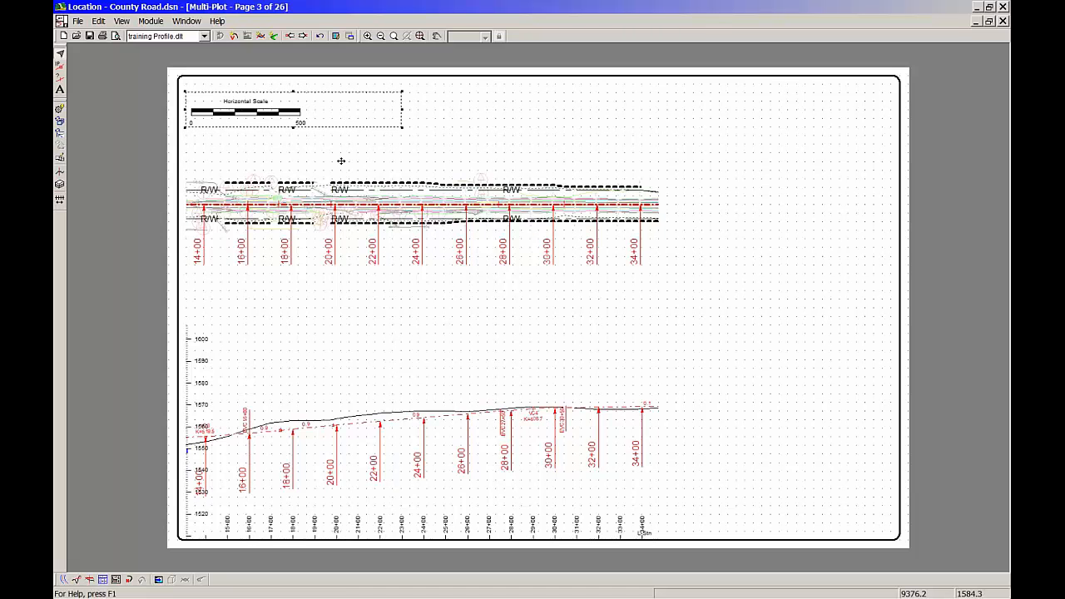
drag(237, 110, 255, 113)
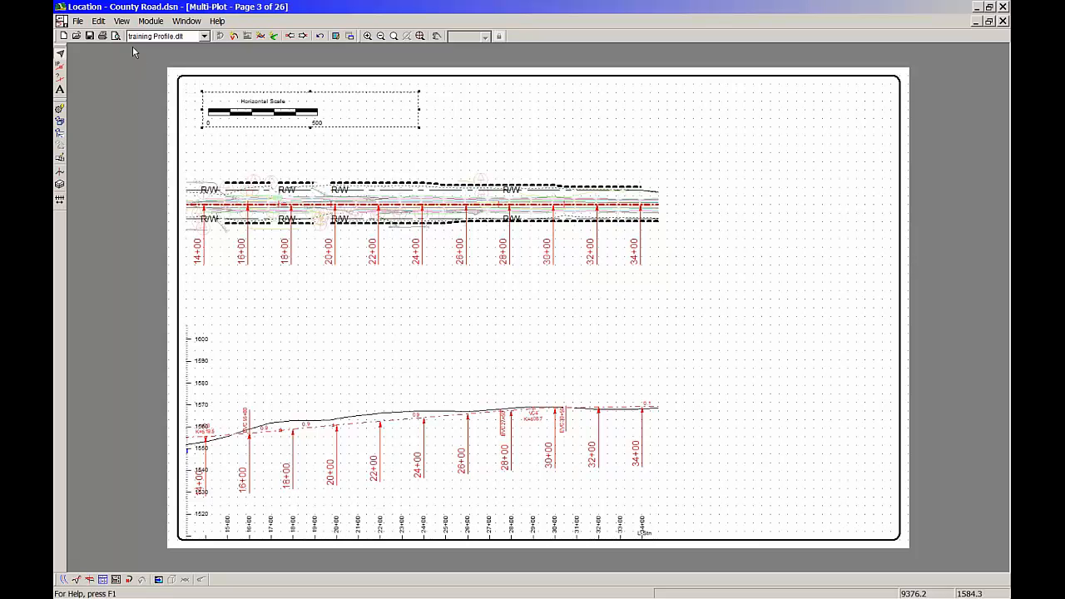
Add a terrain sub-view using NORTH2.ter from the samples70 Library folder, keeping it despite the differing units or coordinate system
click(98, 20)
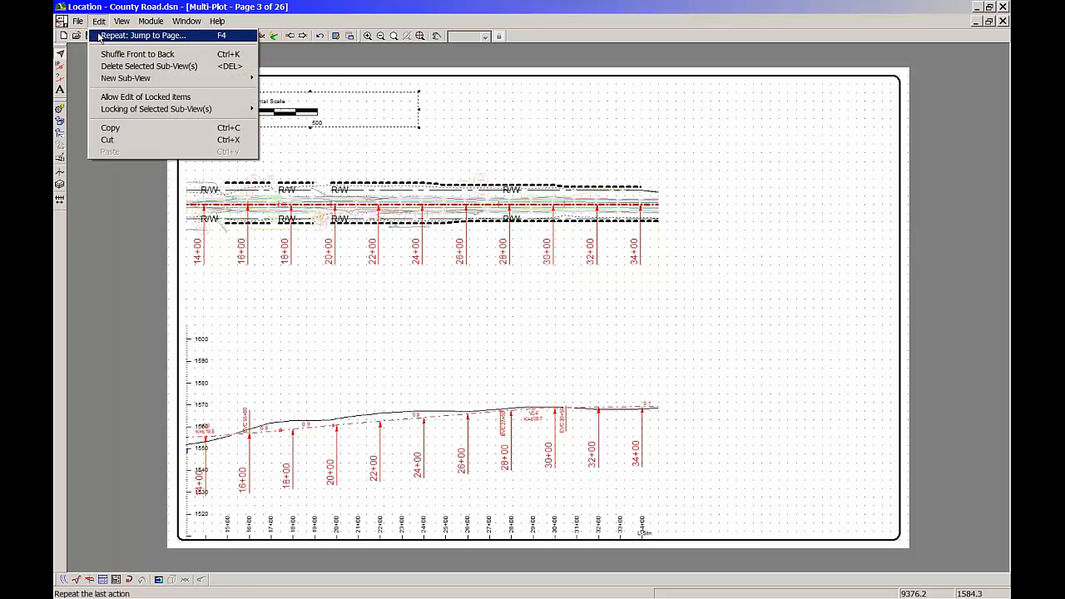
mouse_move(131, 77)
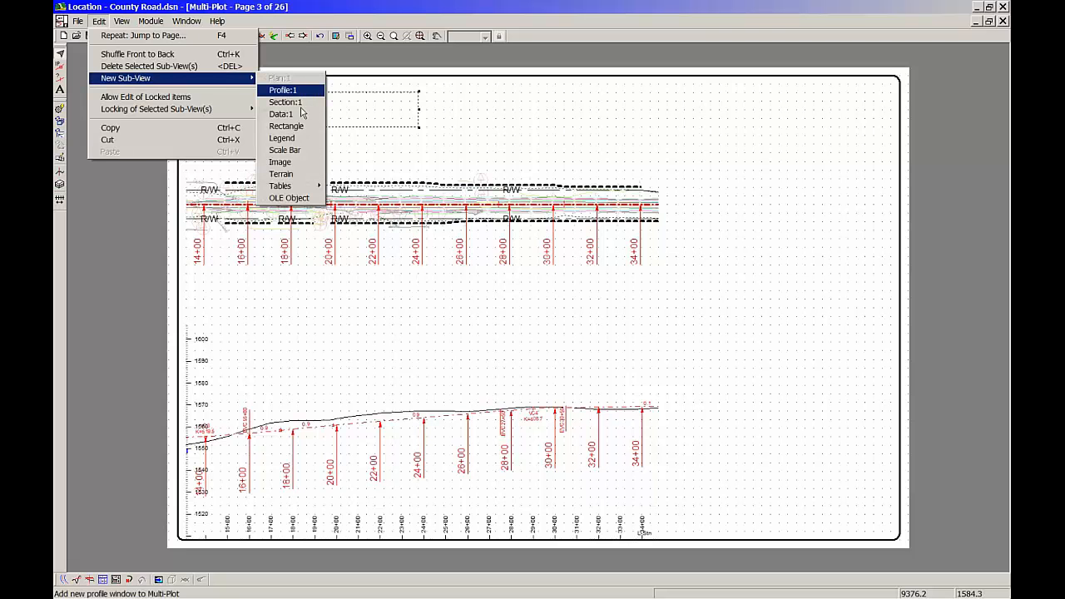
click(297, 176)
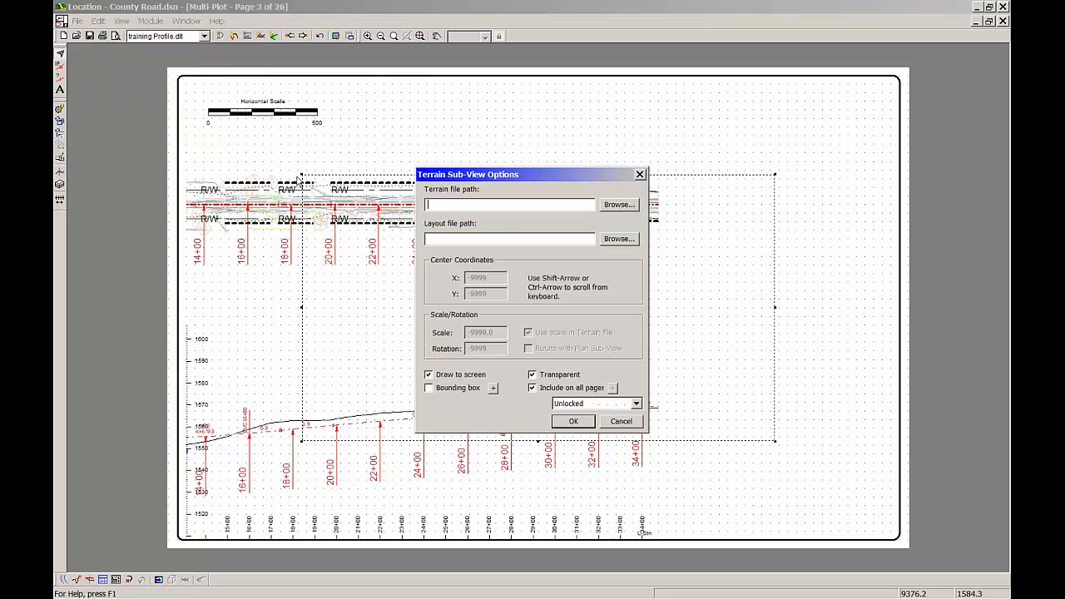
click(631, 204)
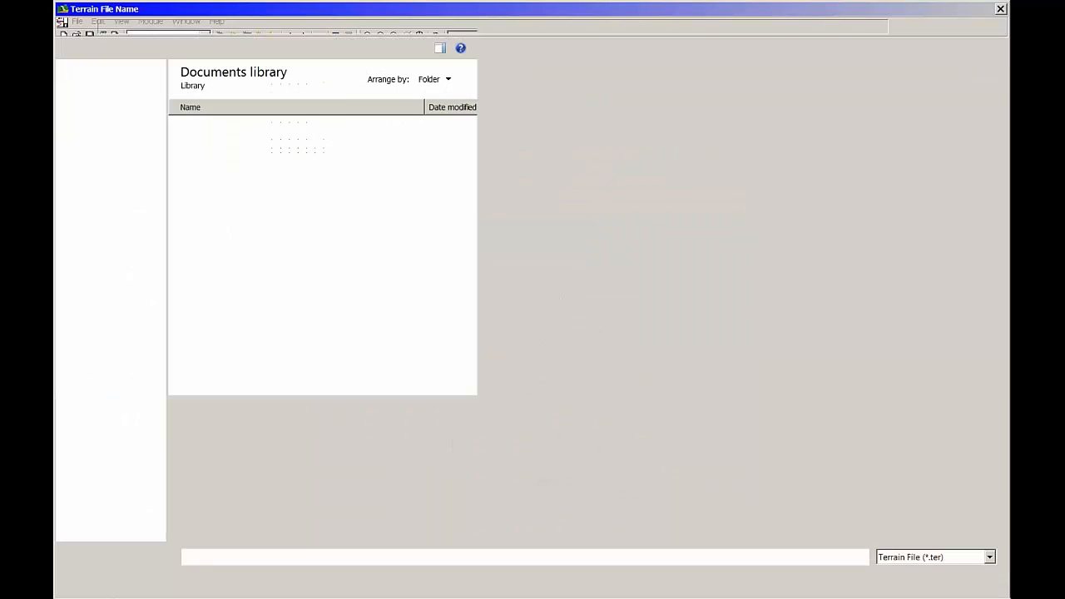
click(221, 135)
click(902, 579)
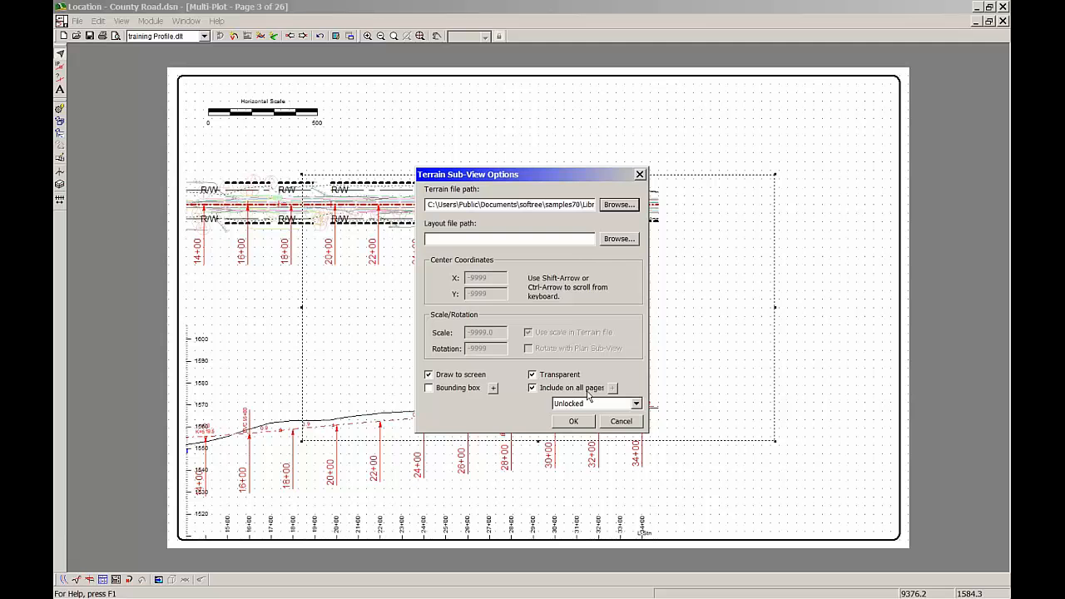
click(588, 422)
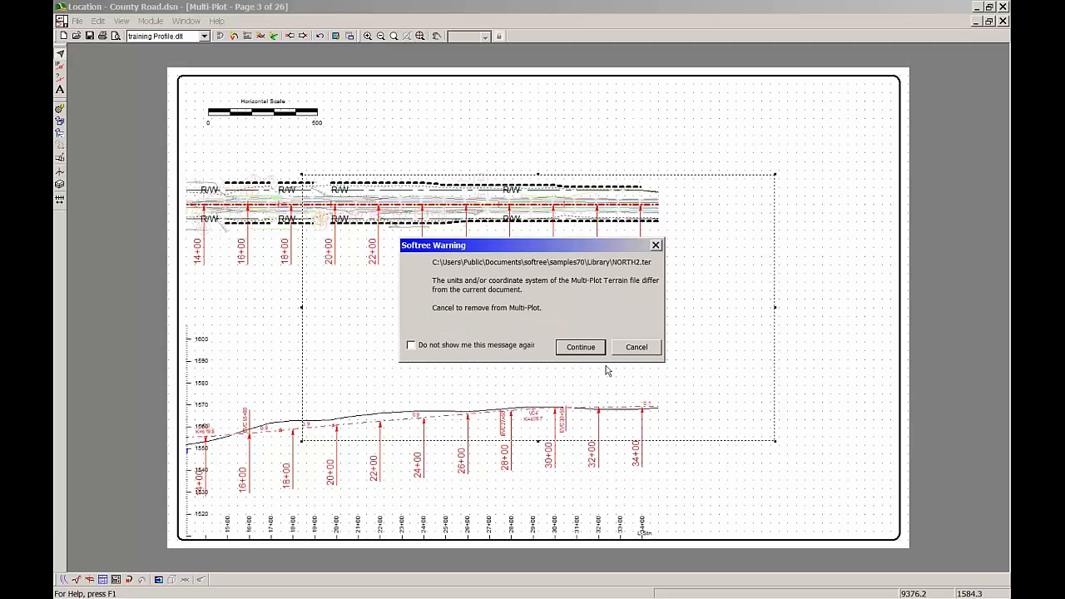
click(597, 350)
Set the north arrow's terrain sub-view to rotate with the Plan Sub-View and accept the unit difference
double_click(535, 293)
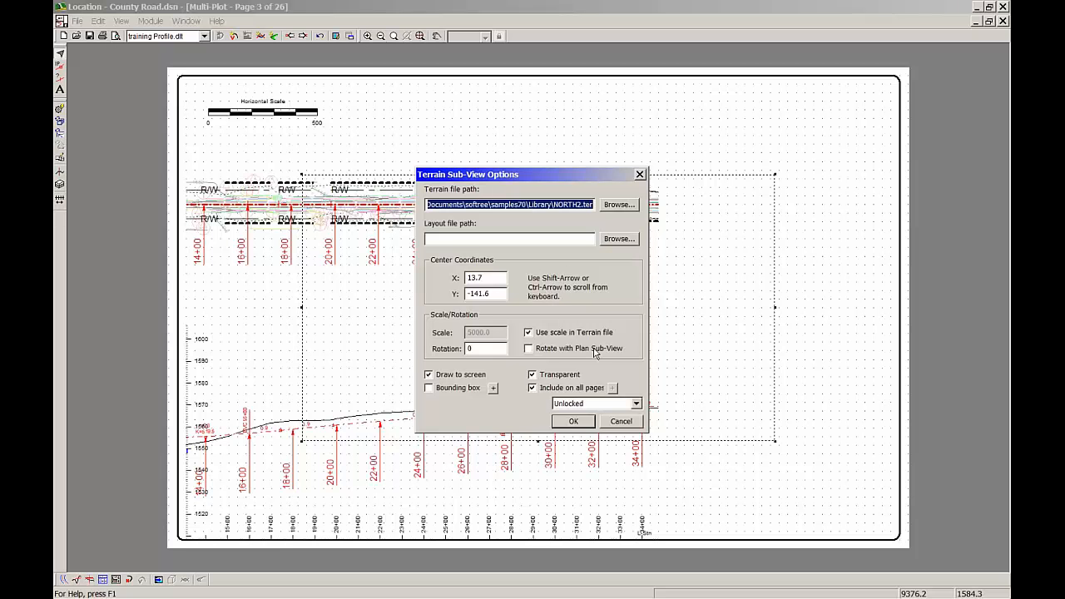
click(537, 355)
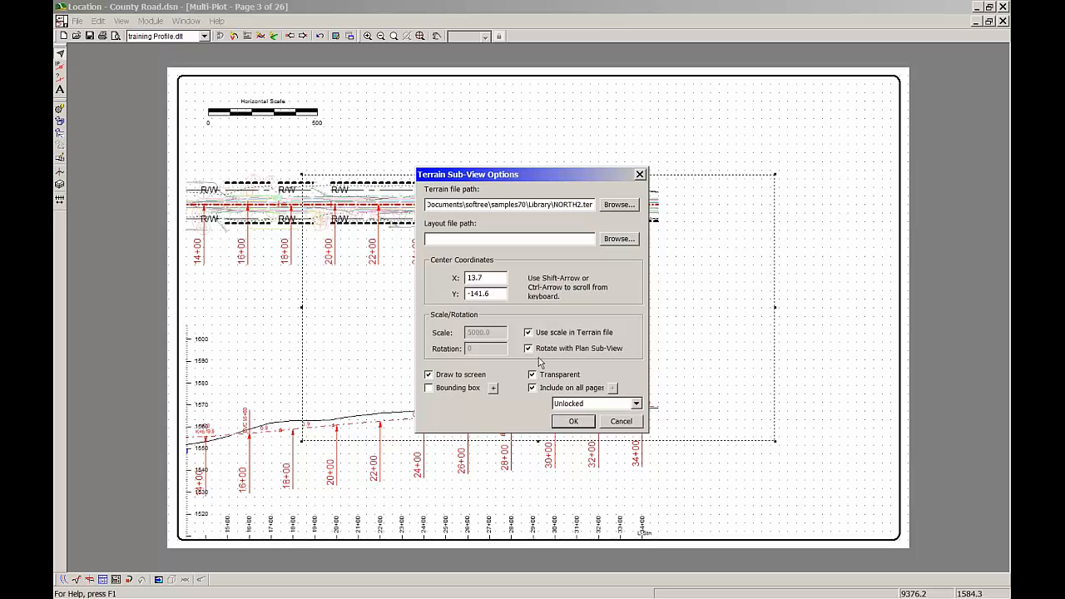
click(587, 422)
click(591, 356)
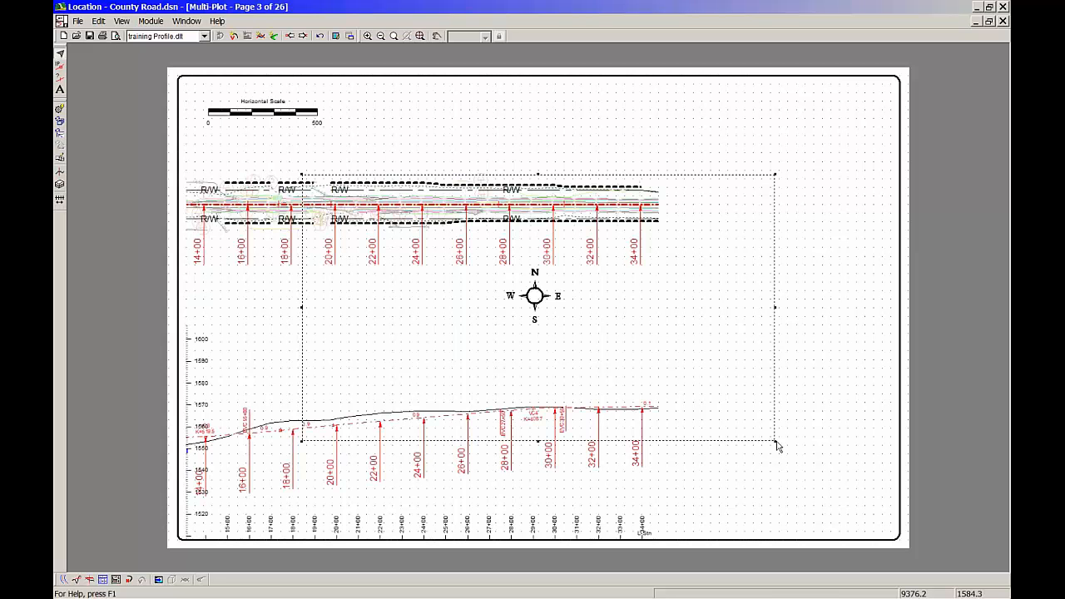
Shrink the north arrow sub-view and move it to the empty upper-right area inside the page border
drag(776, 447, 524, 324)
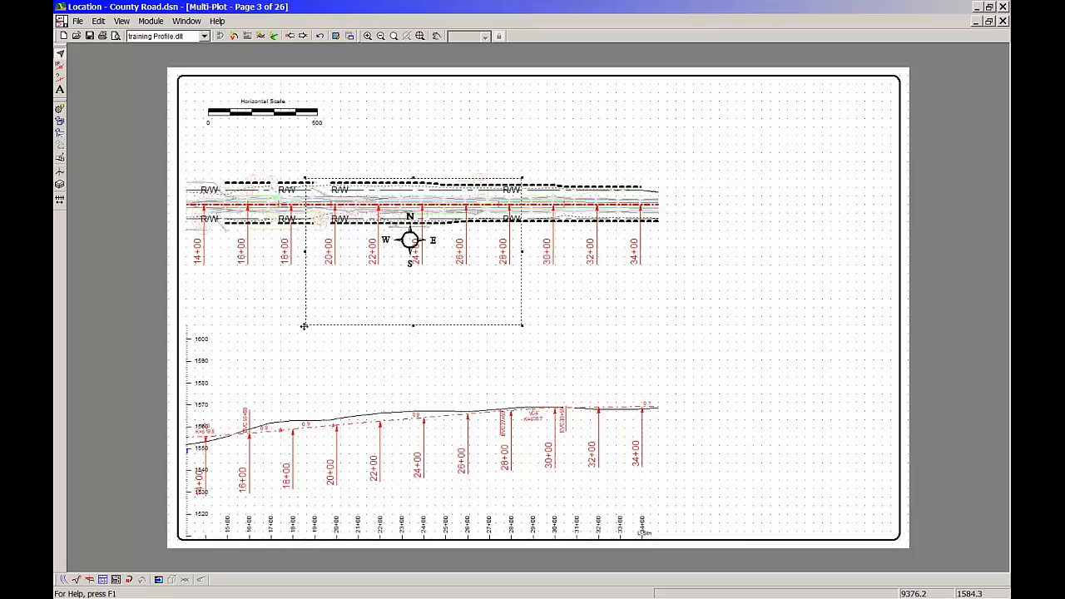
drag(304, 325, 356, 257)
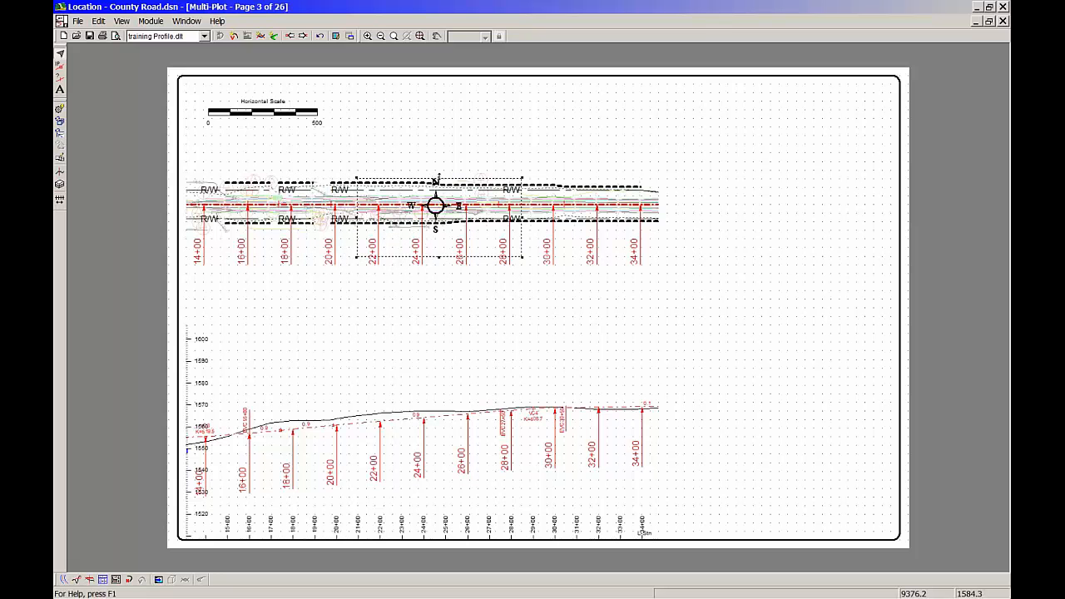
drag(439, 178, 752, 126)
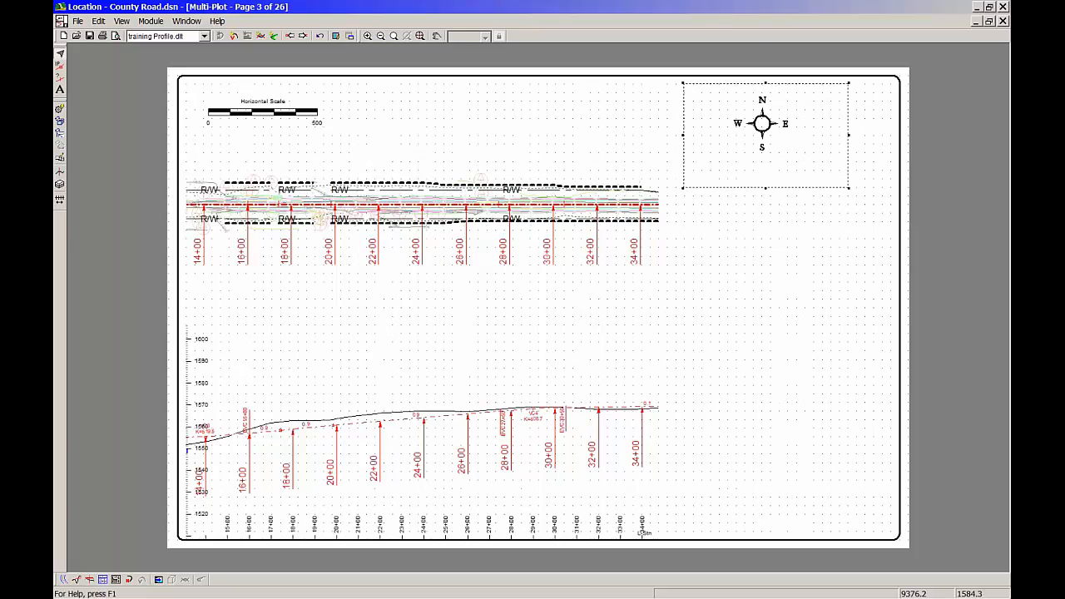
drag(848, 188, 833, 162)
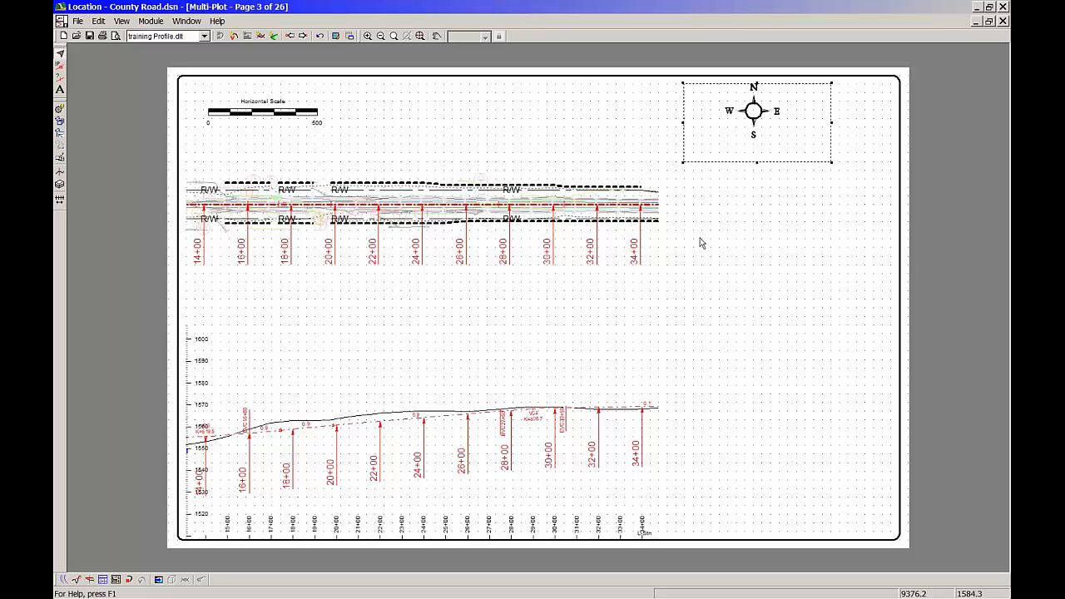
Shift the north arrow down to the middle of its sub-view, keeping its rotation tied to the Plan Sub-View
key(greater)
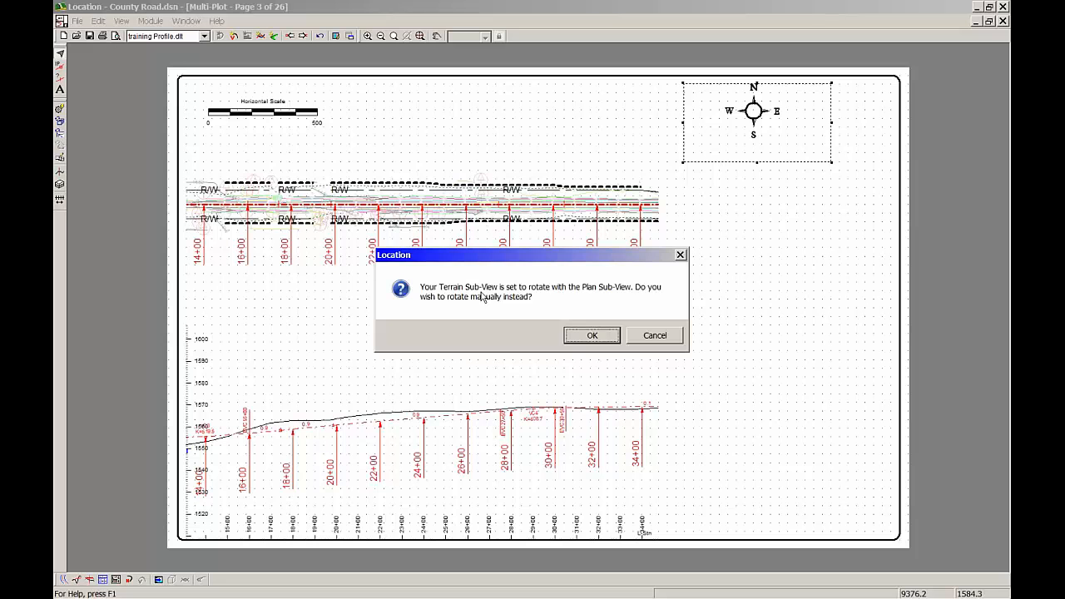
click(664, 337)
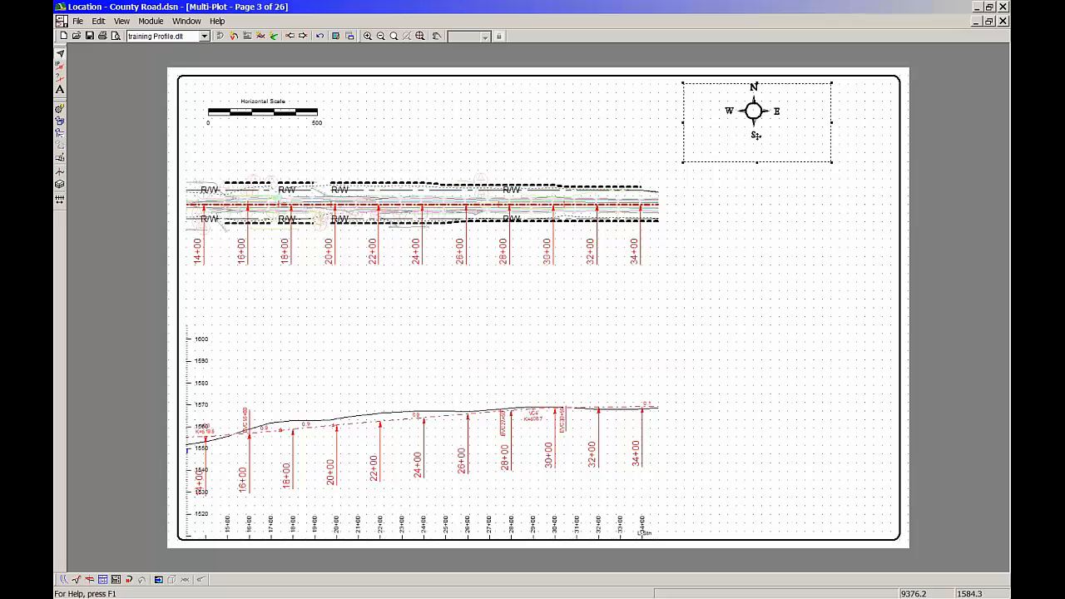
key(Delete)
scroll(539, 308, up, 1)
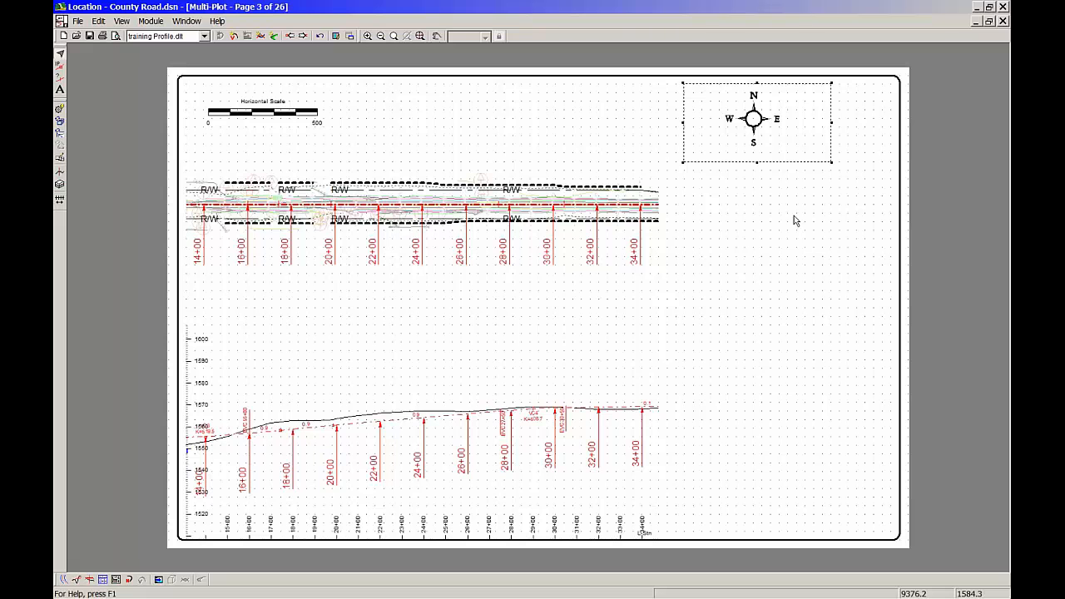
Review the north arrow's Terrain Sub-View Options and accept them as they are
double_click(757, 111)
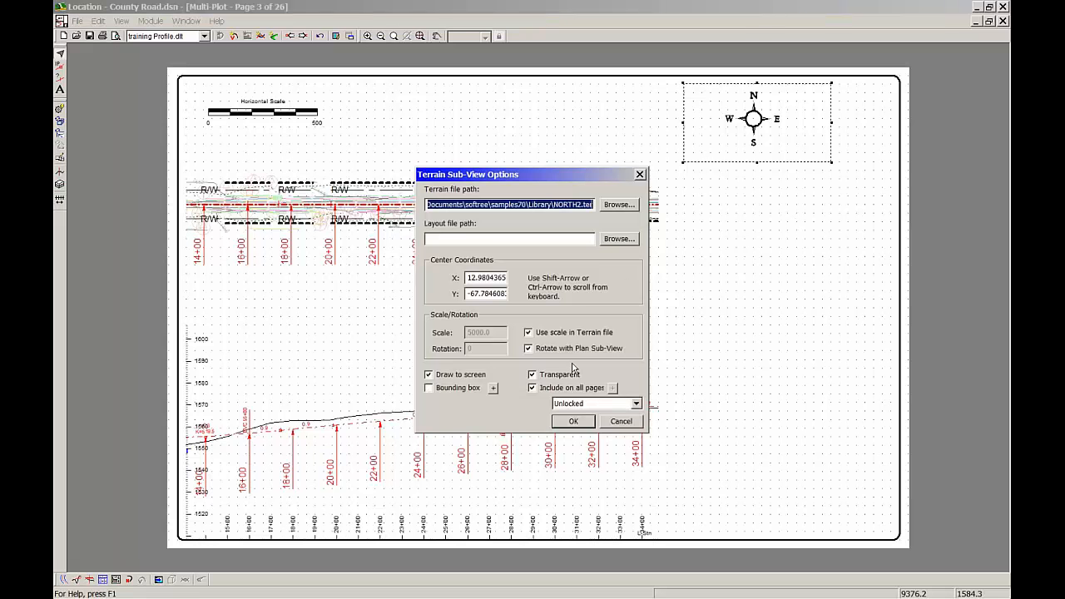
click(583, 421)
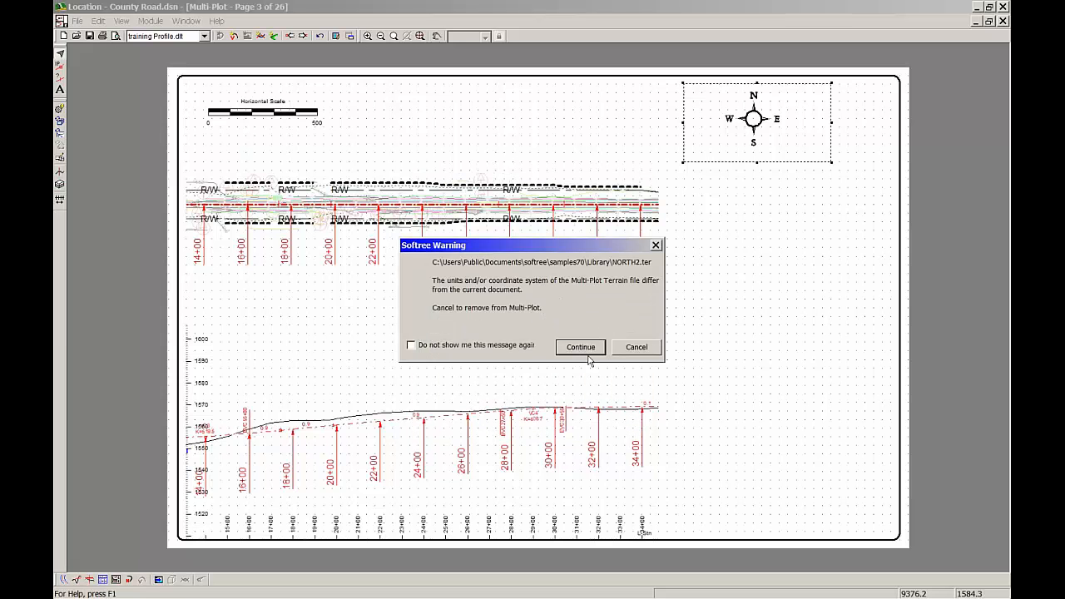
click(564, 350)
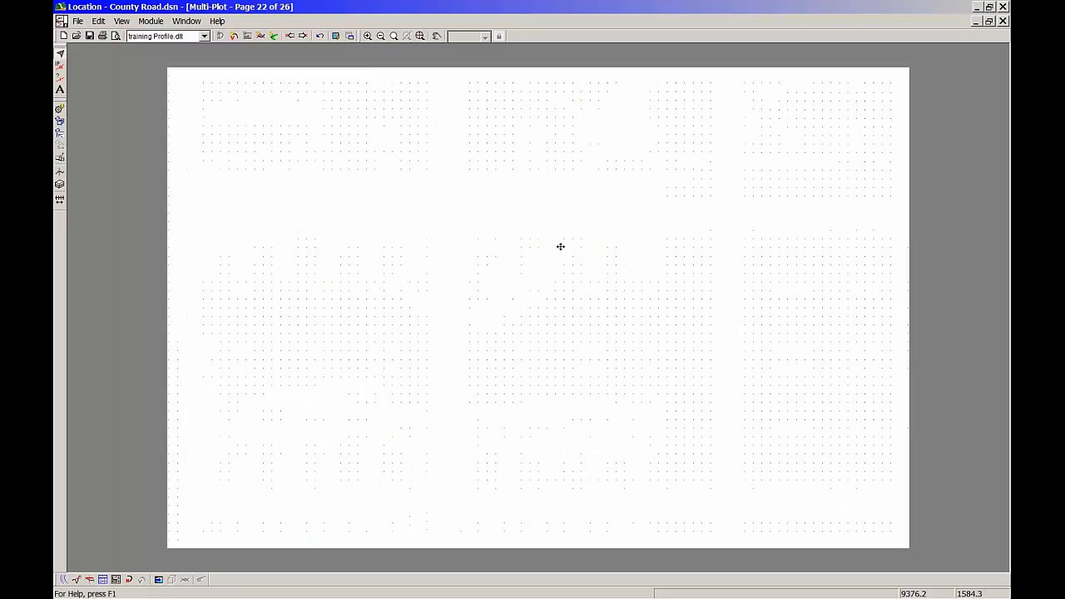
Page through the Multi-Plot sheets to check the north arrow's orientation, ending on page 2
key(Page_Down)
key(Page_Down)
key(Page_Down)
key(Page_Down)
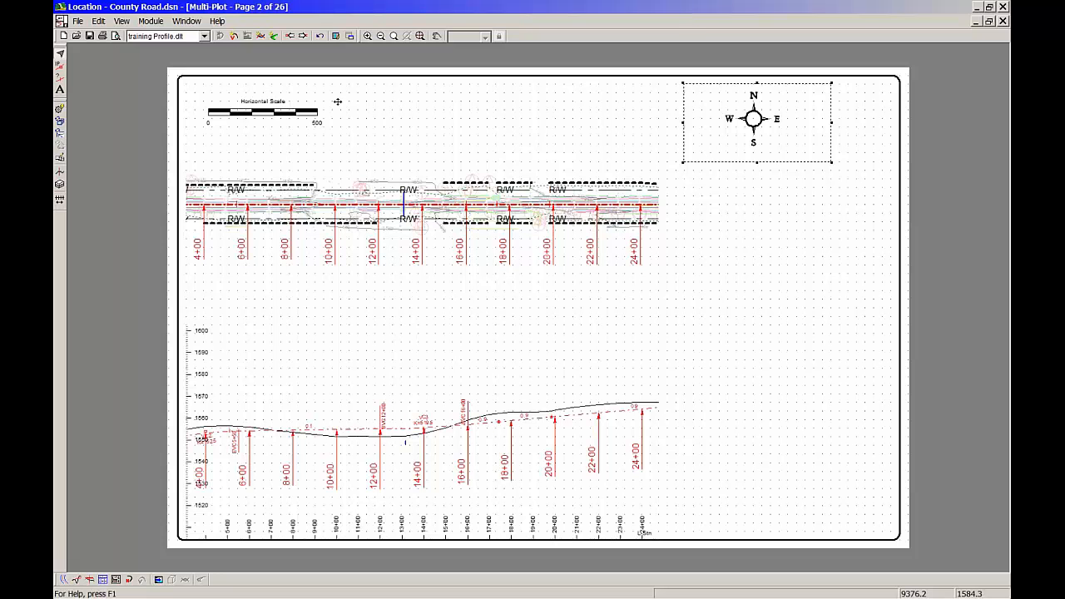
Add a Legend sub-view to the sheet and open its list of legend items for editing
click(98, 22)
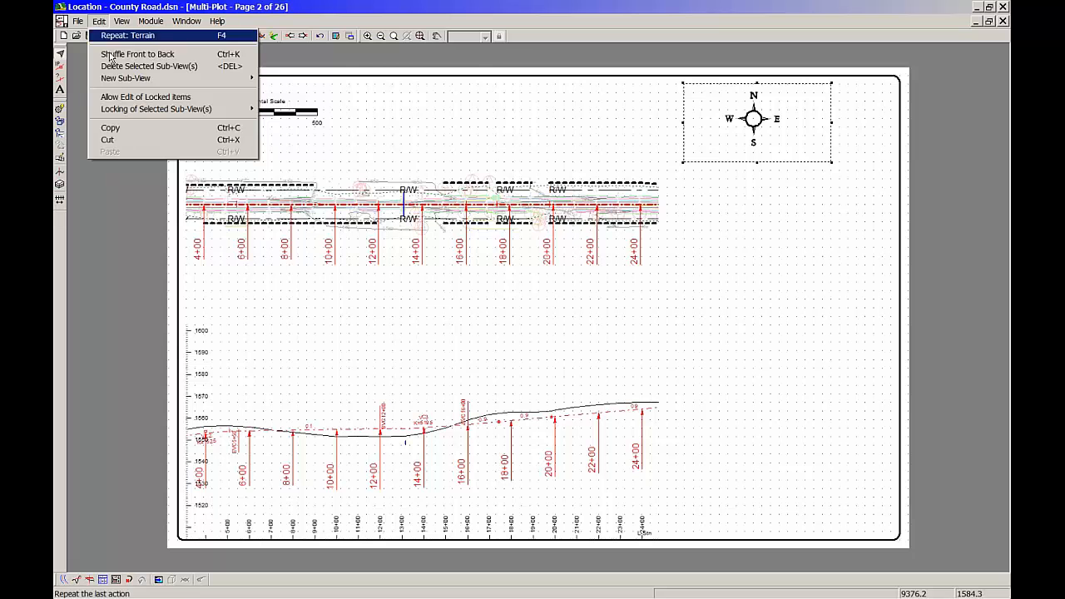
mouse_move(116, 77)
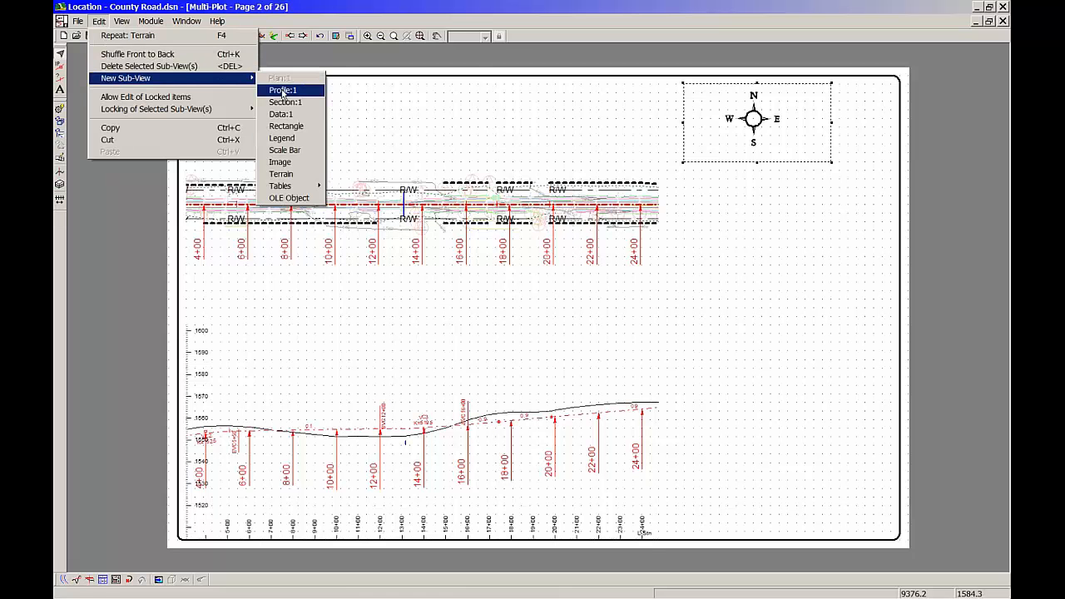
click(283, 138)
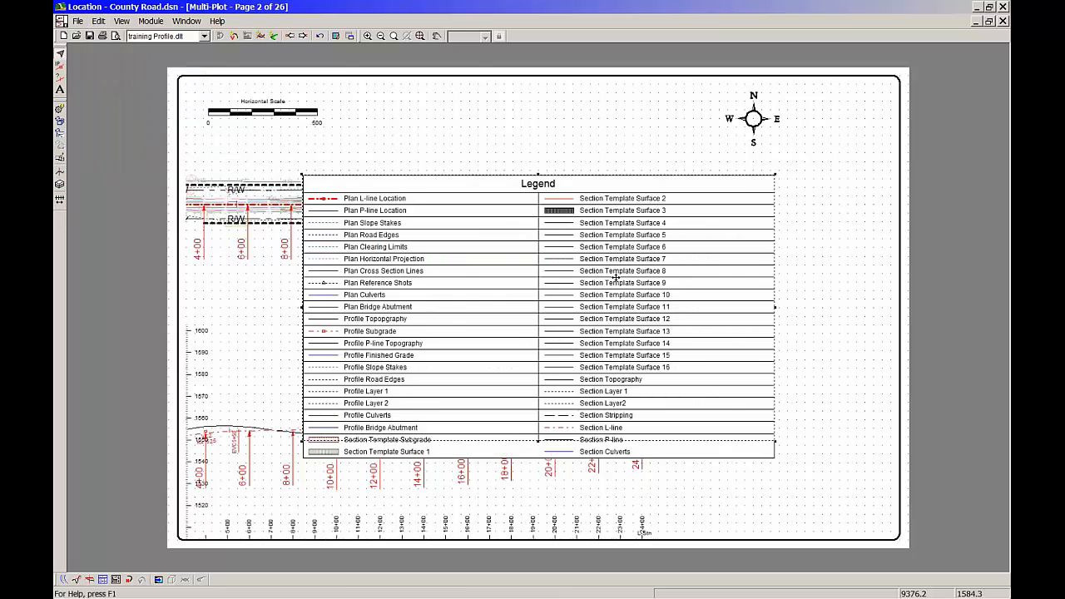
double_click(467, 264)
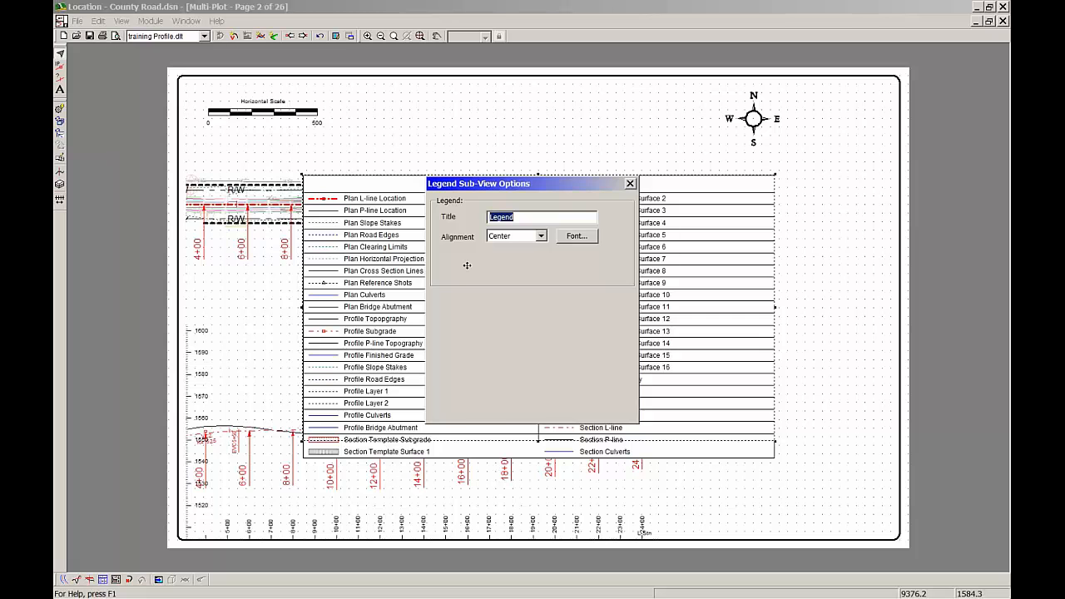
click(489, 413)
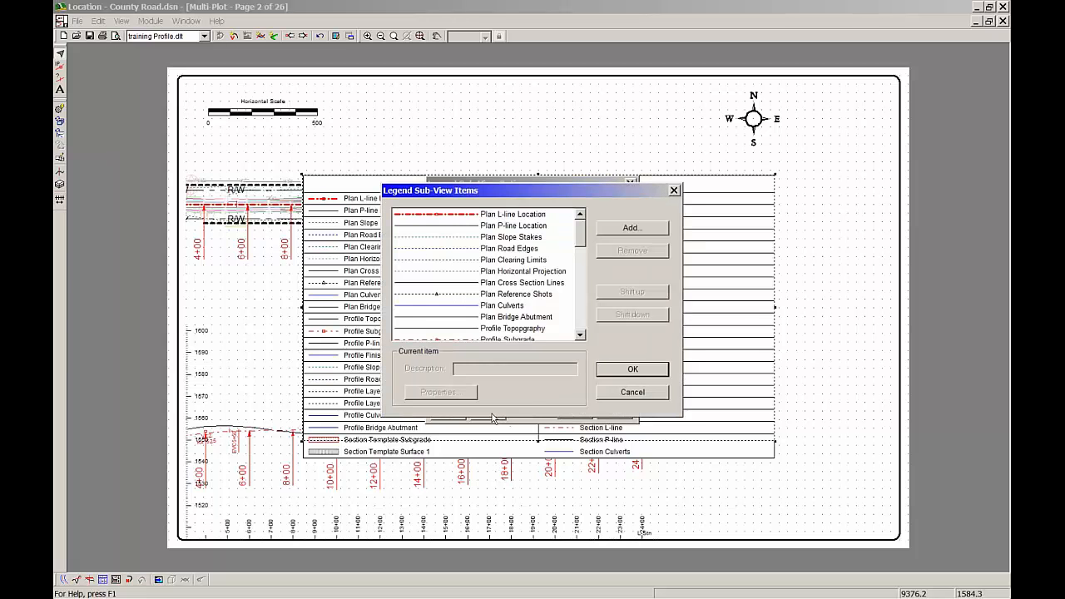
Remove all Section entries from the legend, including the template subgrade and surfaces, topography, layers, stripping, L-line, P-line and culverts
drag(581, 233, 573, 333)
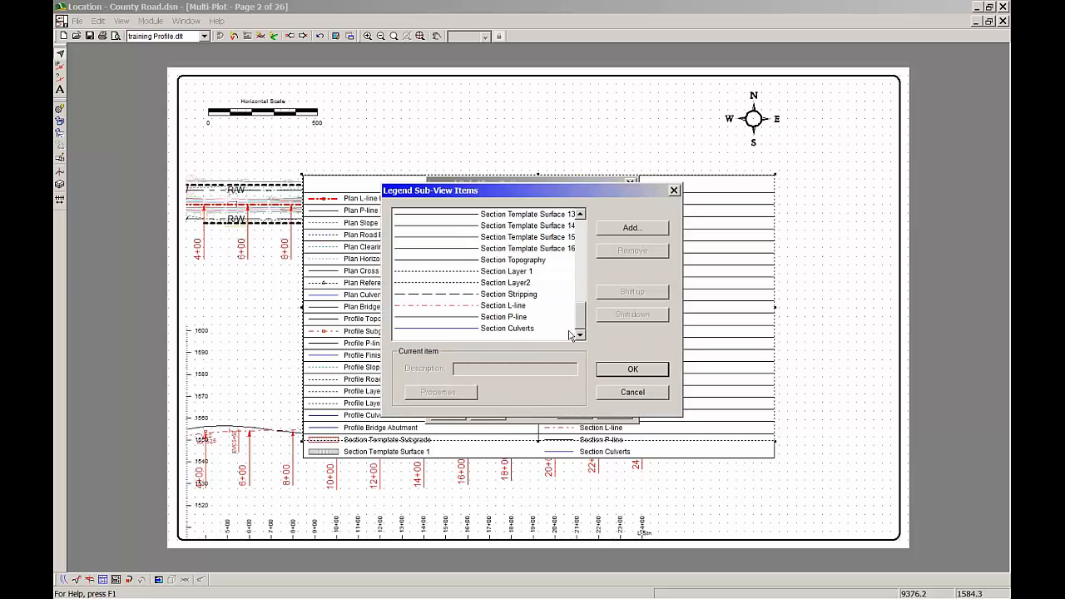
click(510, 329)
shift+click(511, 317)
shift+drag(512, 306, 517, 265)
click(638, 250)
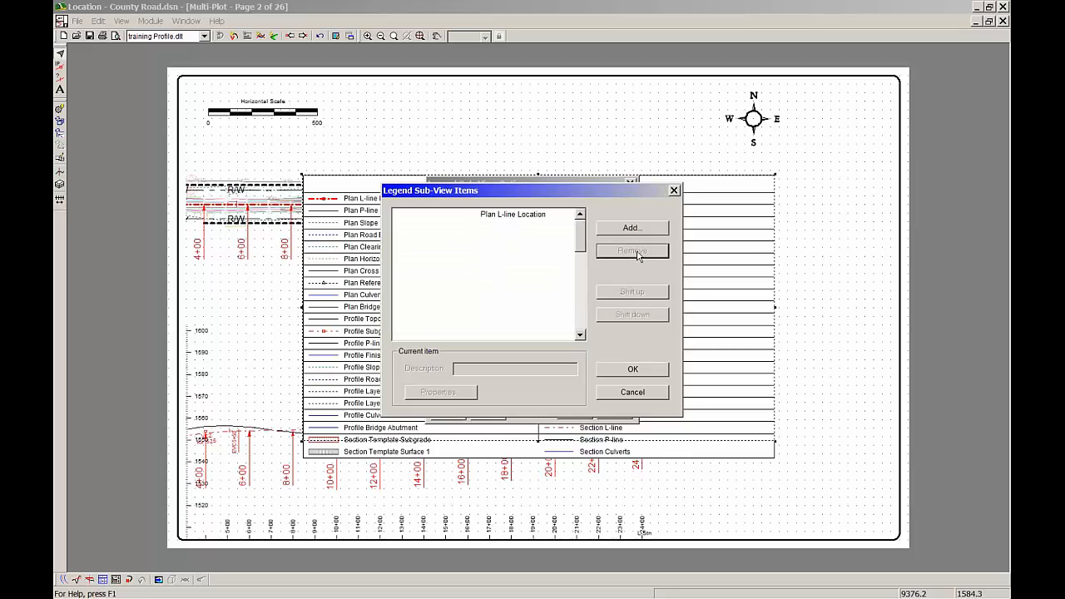
drag(581, 232, 581, 289)
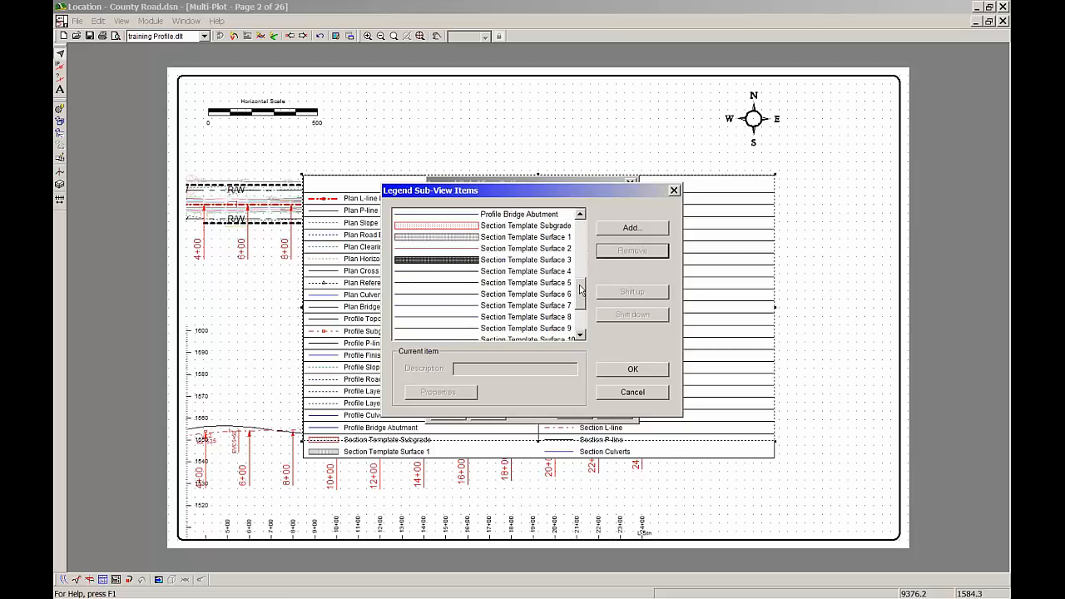
click(539, 228)
drag(542, 237, 526, 343)
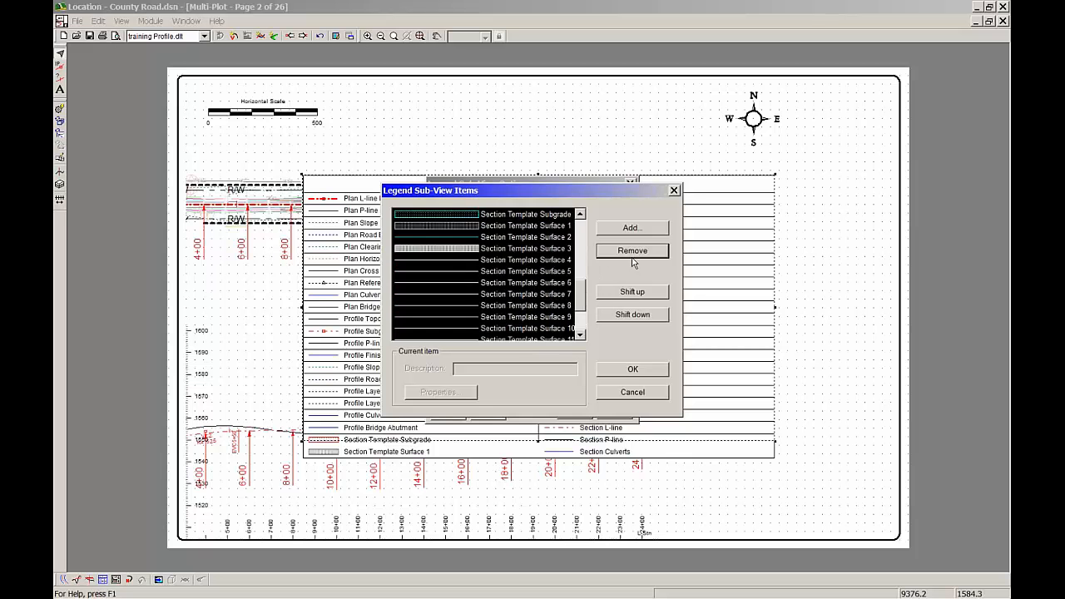
click(632, 252)
Remove the legend's Profile entries other than topography and subgrade, and also remove Plan P-line Location
drag(582, 252, 574, 311)
click(527, 329)
click(656, 256)
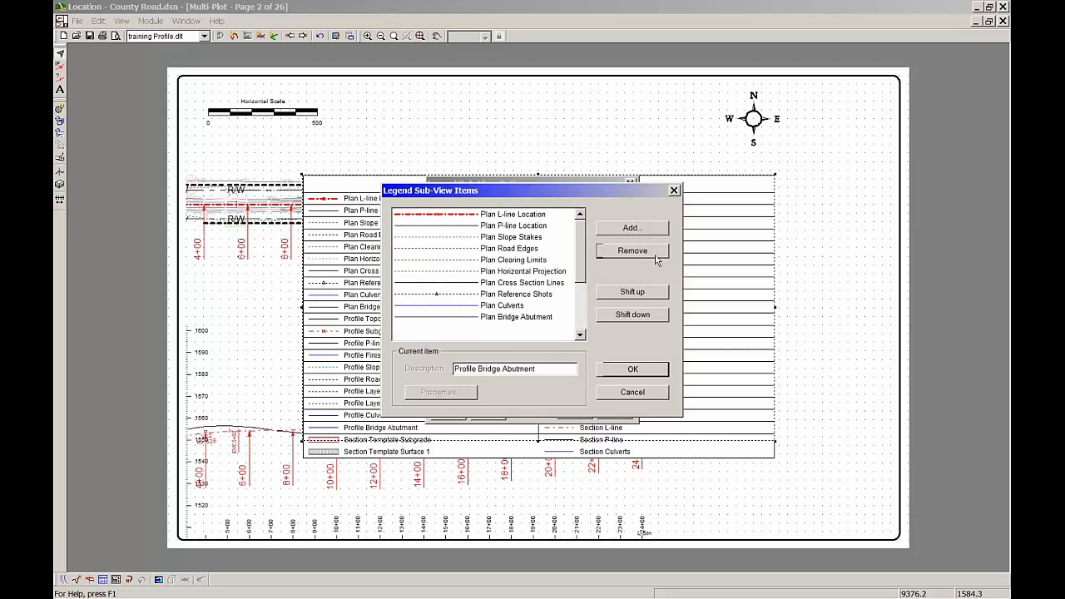
drag(582, 238, 580, 301)
drag(519, 330, 580, 281)
click(632, 251)
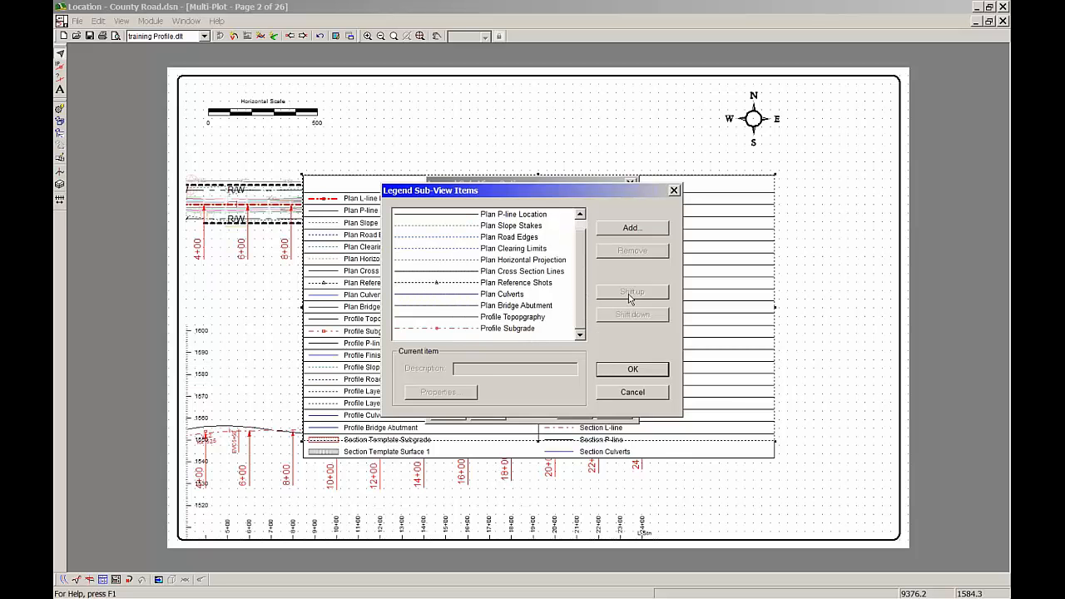
click(532, 216)
click(648, 253)
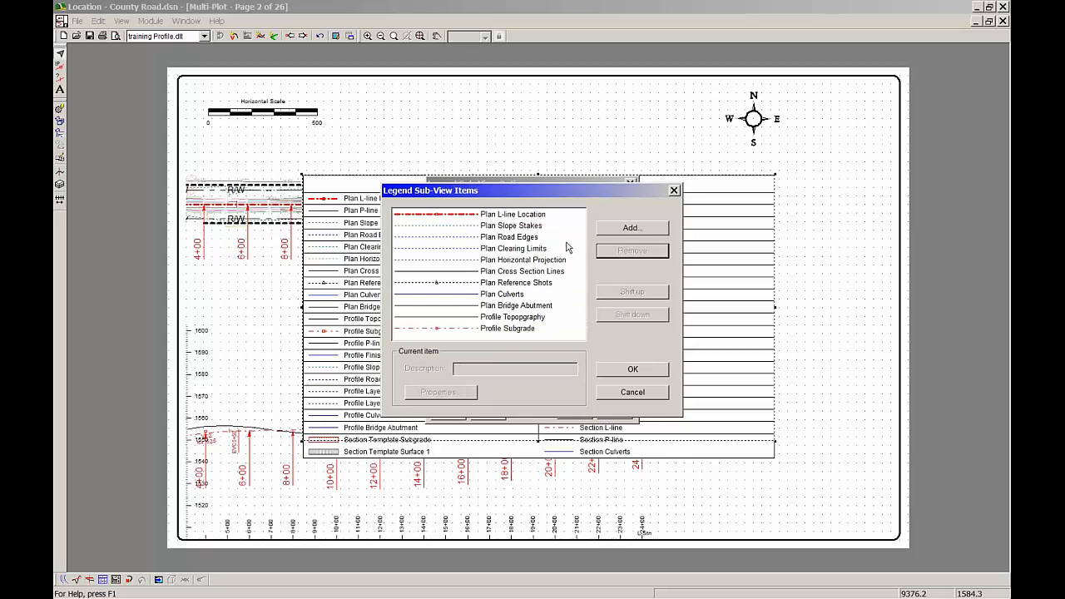
Change the description of the Plan L-line Location legend entry to Horizontal Alignment
click(537, 216)
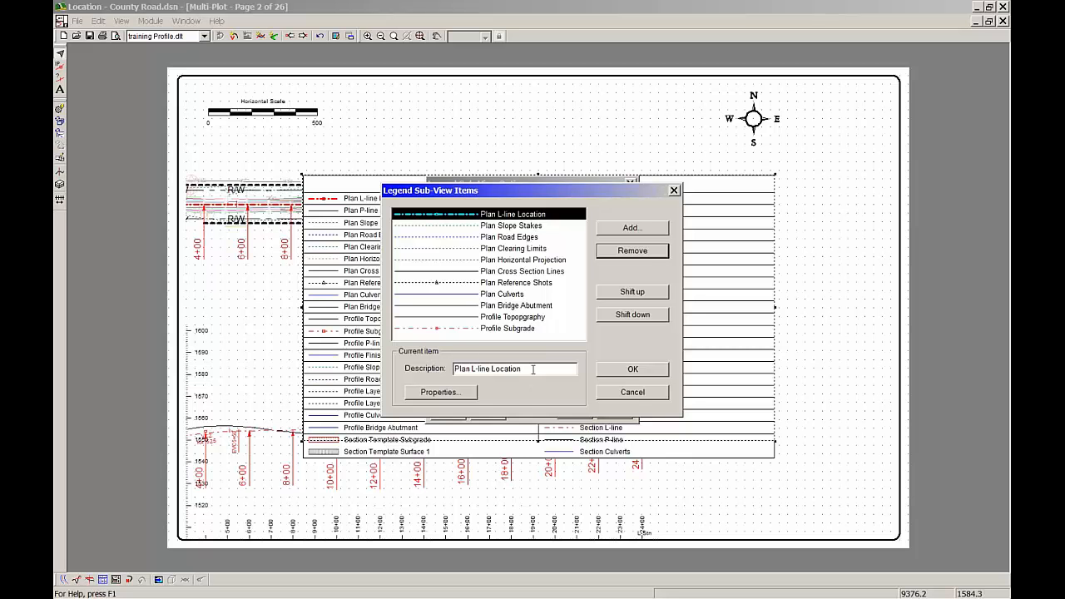
drag(526, 368, 454, 364)
key(Delete)
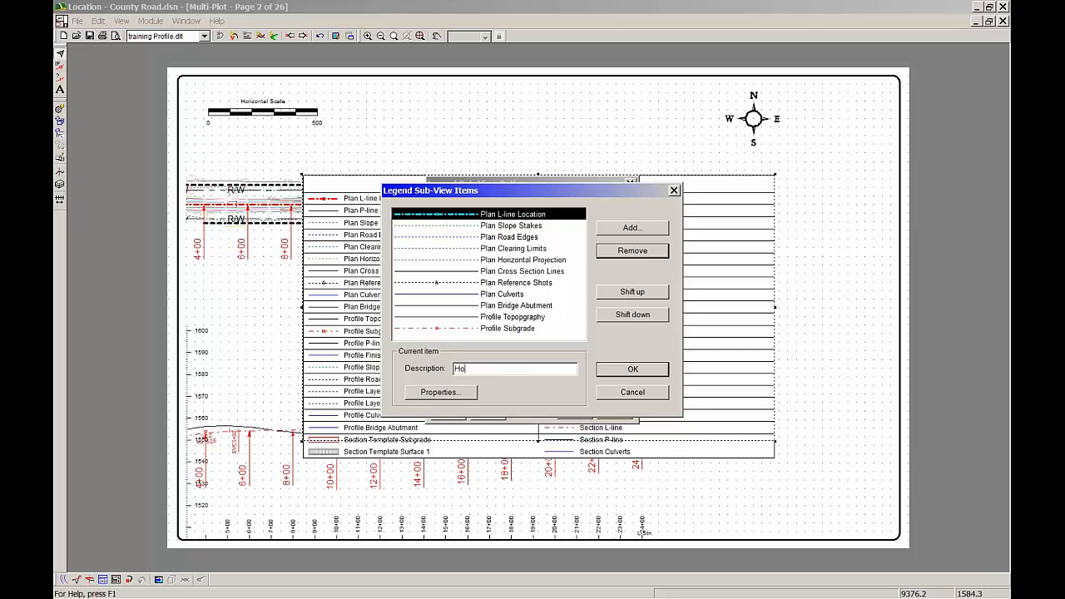
text(Horizontal Alignment)
Change the description of the Profile Subgrade legend entry to Vertical Alignment
click(522, 329)
drag(513, 368, 452, 368)
key(BackSpace)
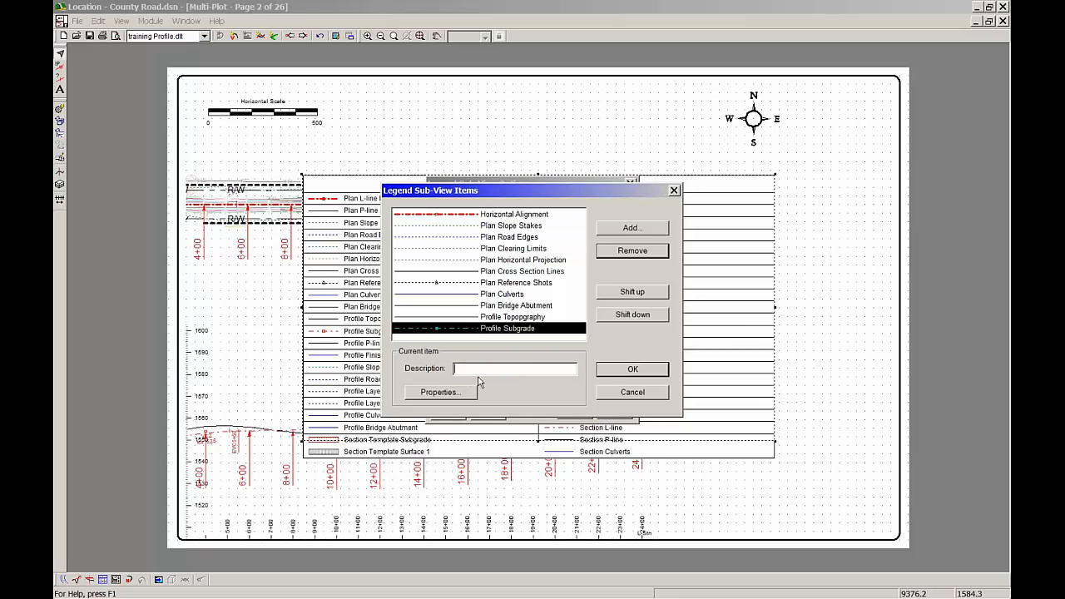
text(Vertical Alignment)
click(541, 330)
Remove the Plan entries for bridge abutment, reference shots, cross section lines, horizontal projection and clearing limits, and accept the legend item list
click(541, 322)
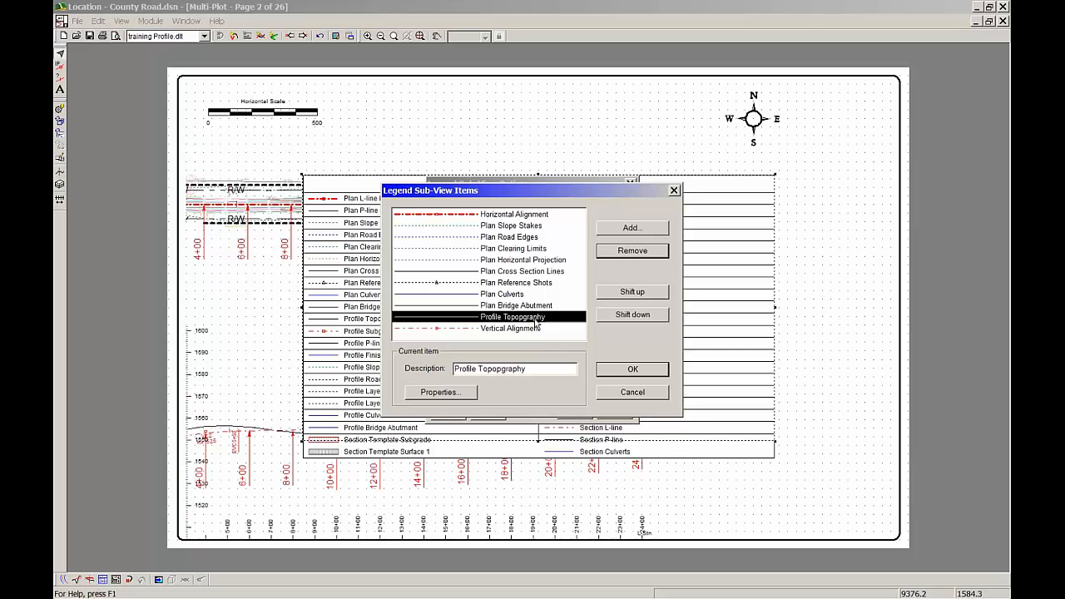
click(533, 306)
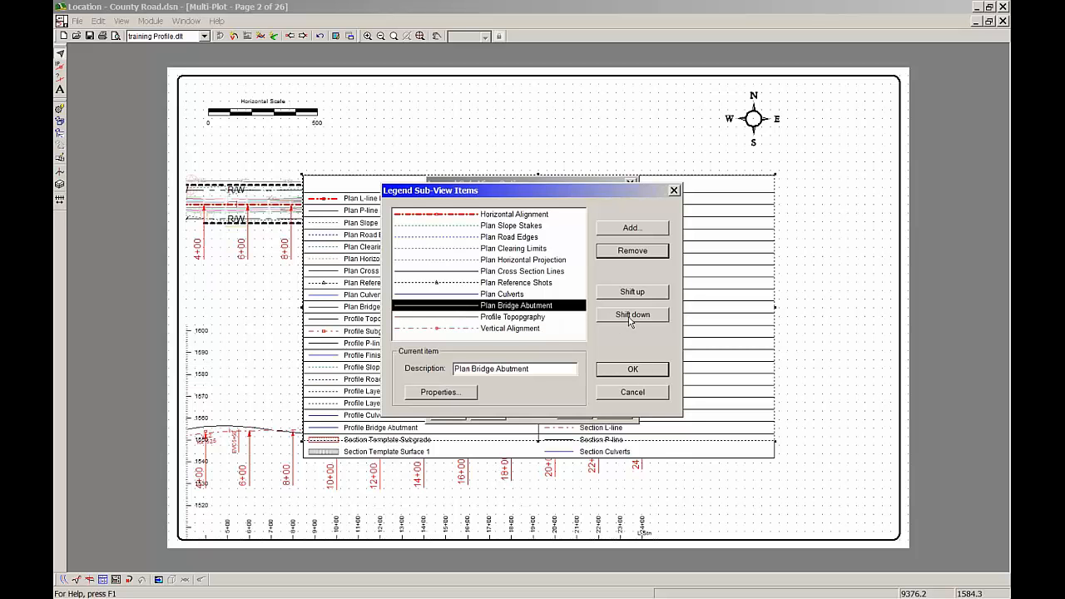
click(657, 252)
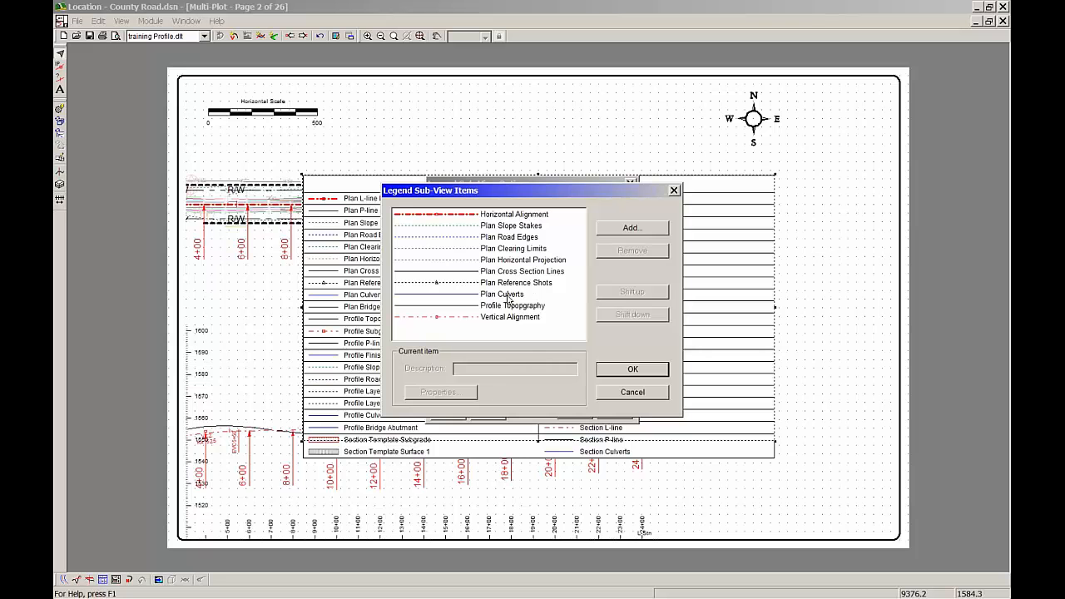
click(536, 284)
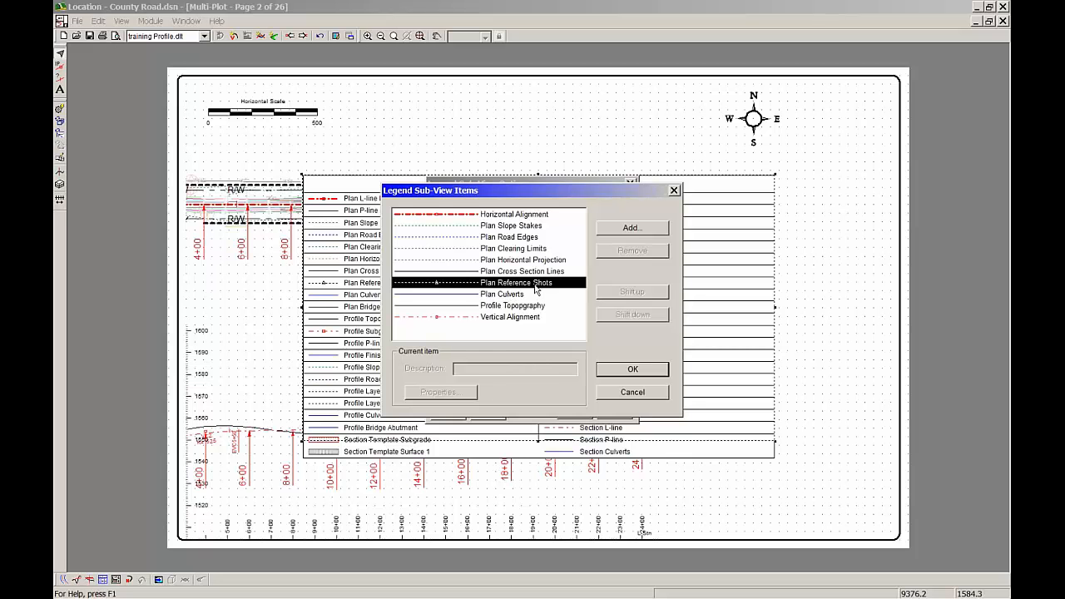
click(637, 254)
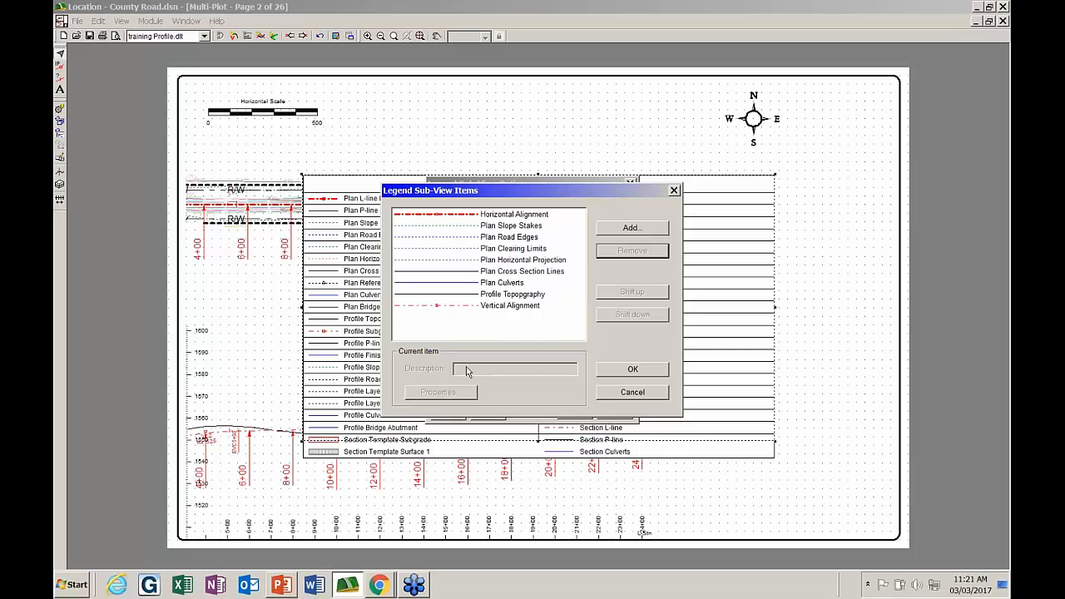
click(501, 273)
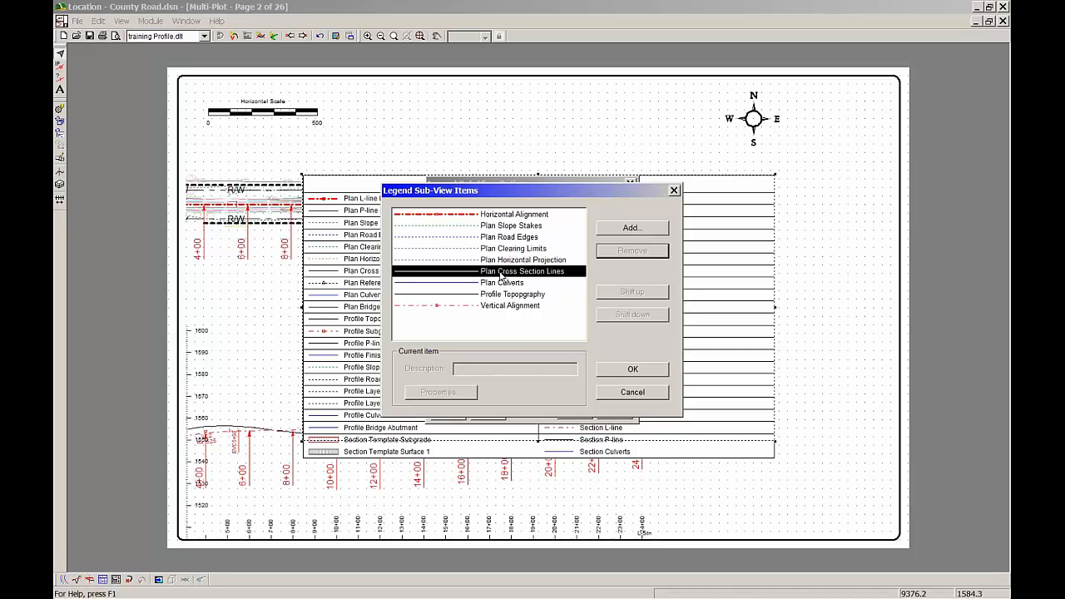
click(643, 254)
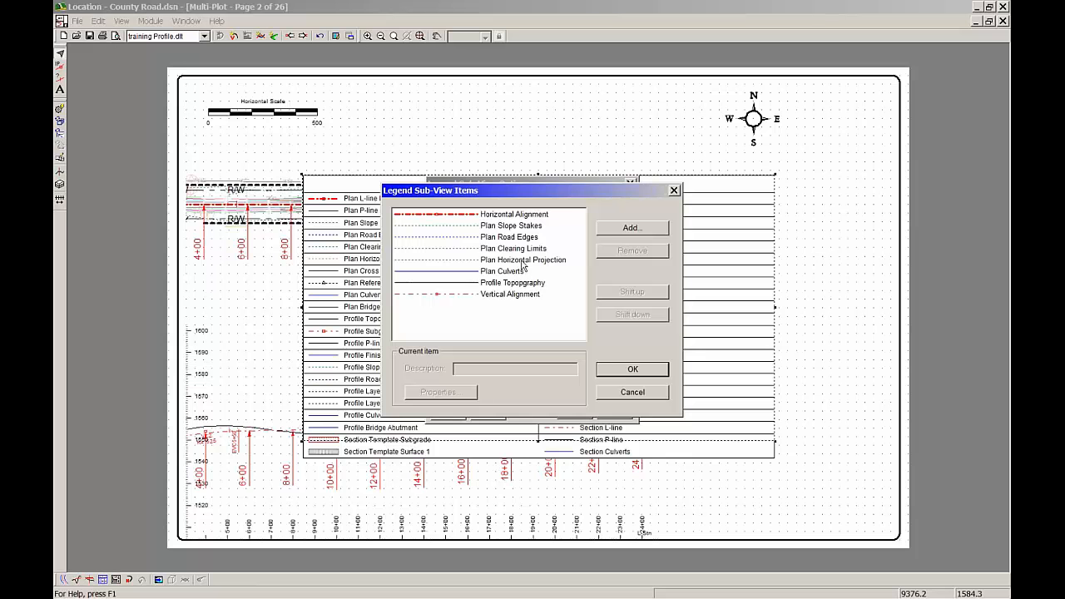
click(525, 249)
click(639, 254)
click(541, 249)
key(Delete)
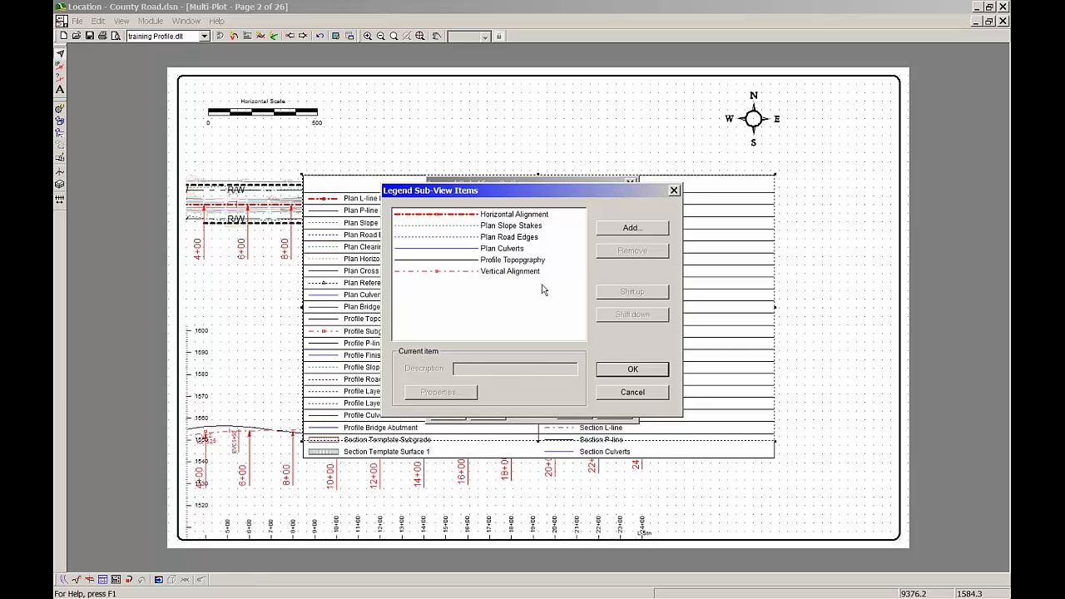
click(632, 370)
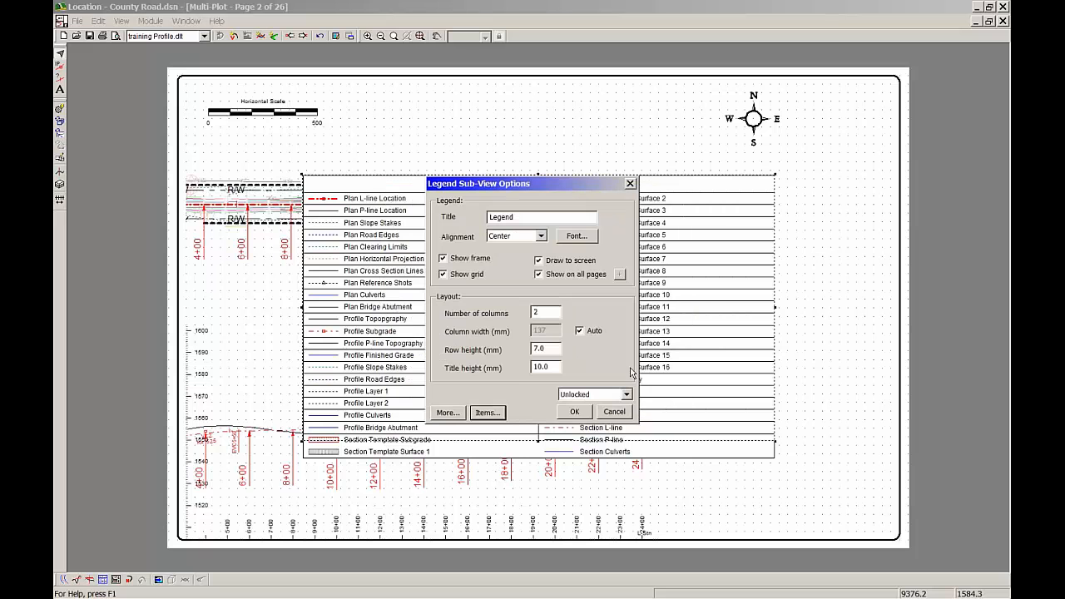
Set the legend's number of columns to 1 and apply the Legend Sub-View Options
double_click(549, 312)
text(1)
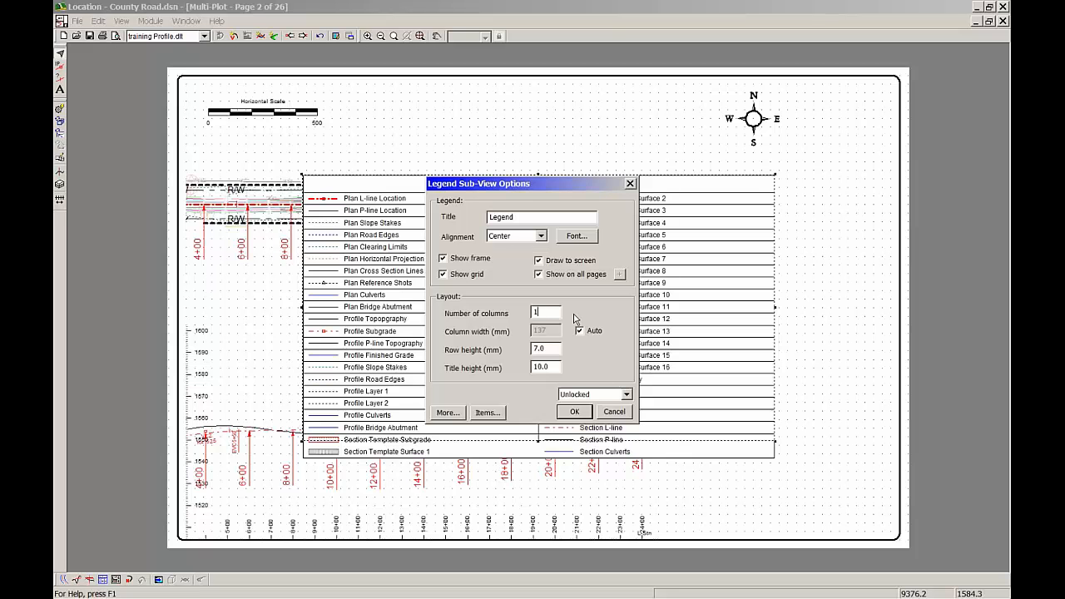
click(573, 412)
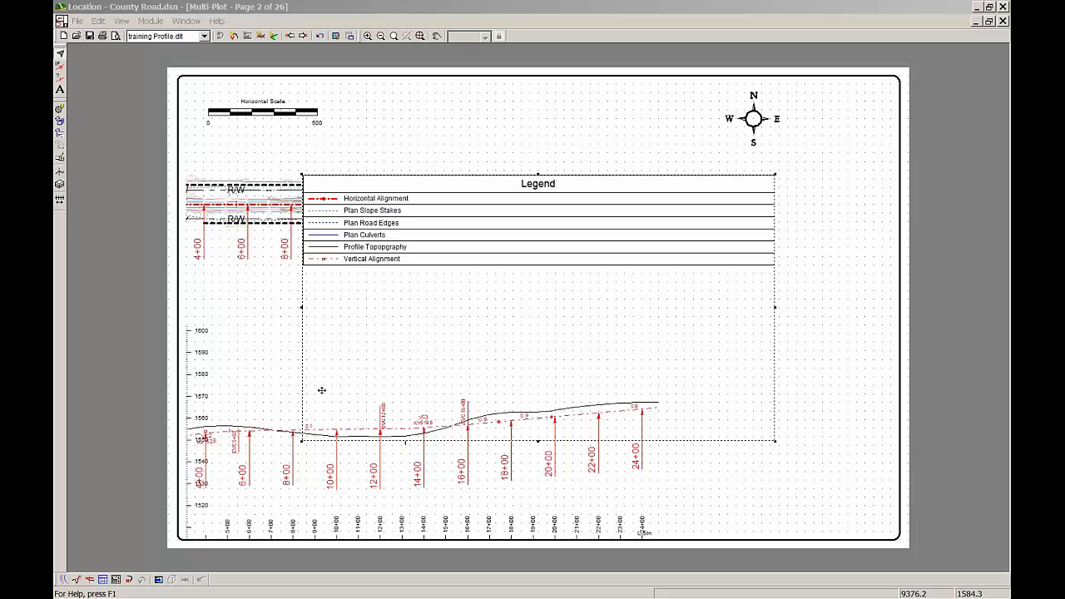
Shrink the Legend sub-view to fit its entries in full and place it directly below the north arrow
click(301, 441)
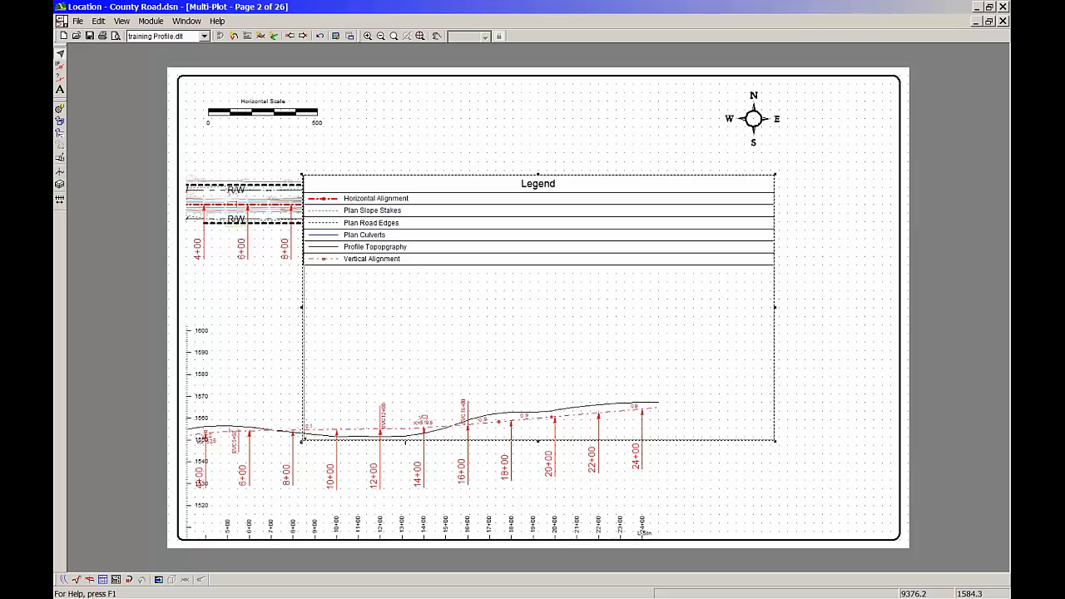
drag(301, 441, 666, 275)
drag(726, 218, 792, 185)
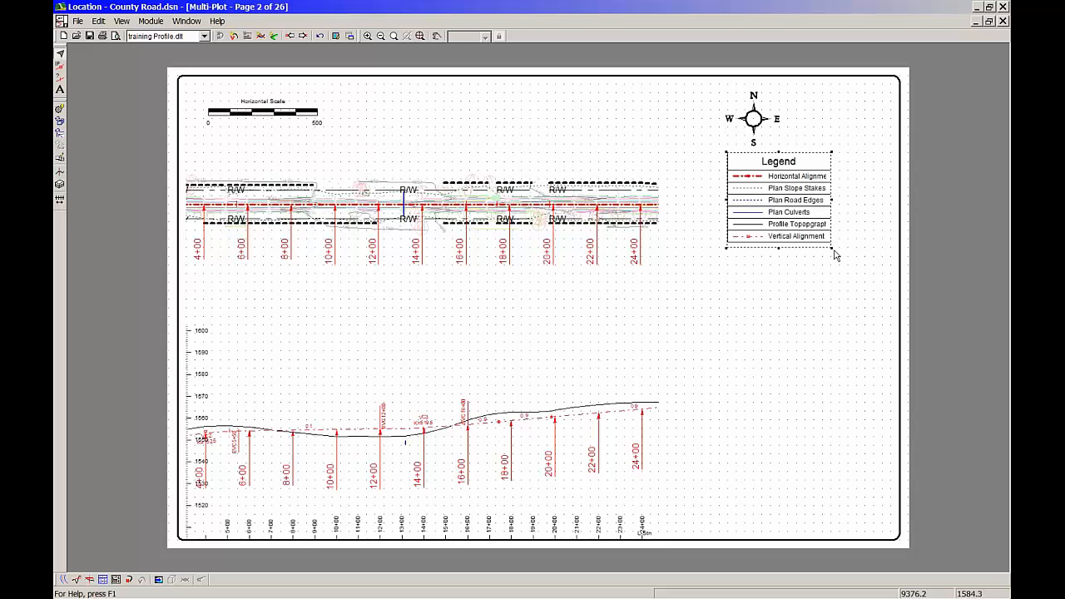
drag(833, 250, 873, 263)
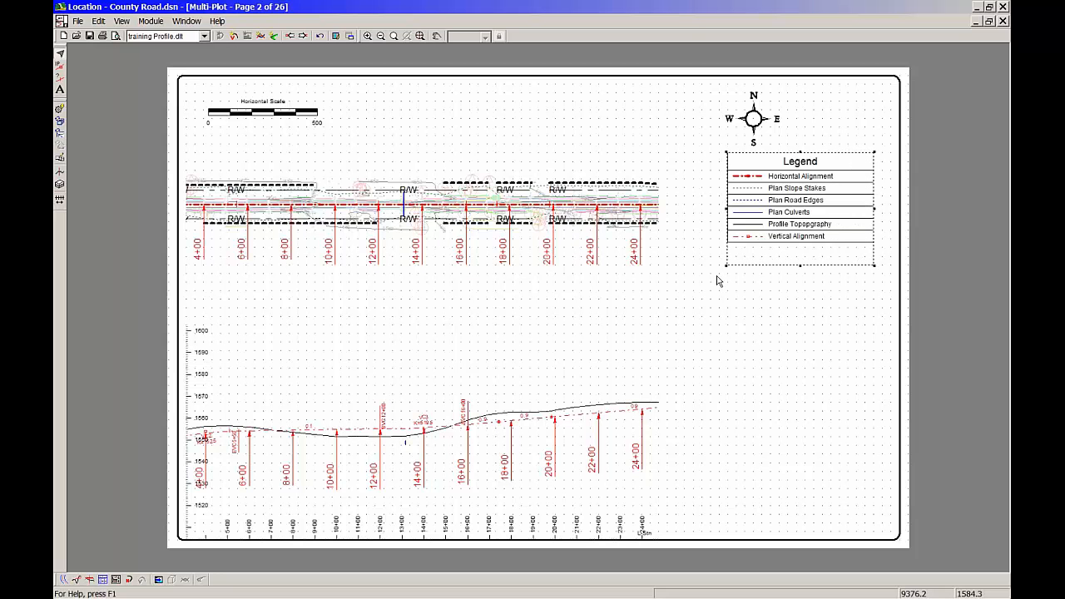
drag(797, 252, 780, 240)
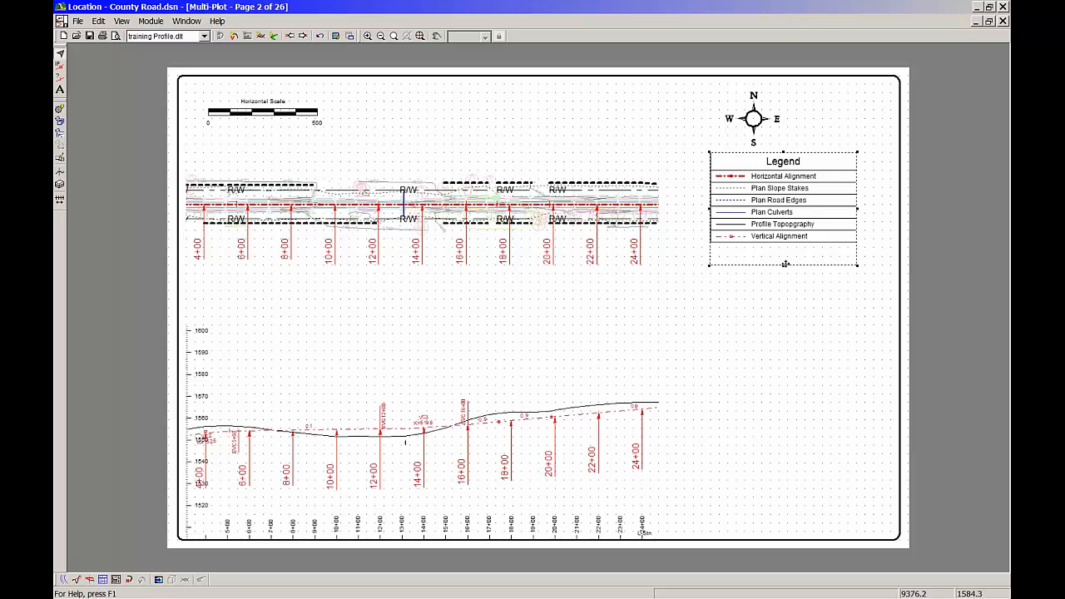
drag(785, 264, 786, 248)
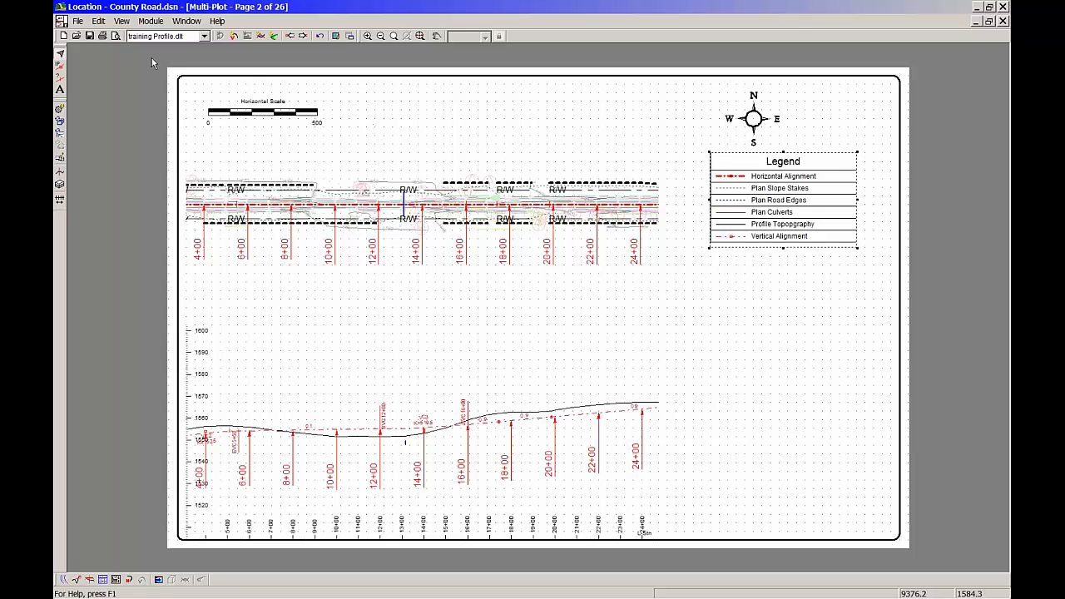
Add a new Data sub-view to the Multi-Plot sheet
click(99, 23)
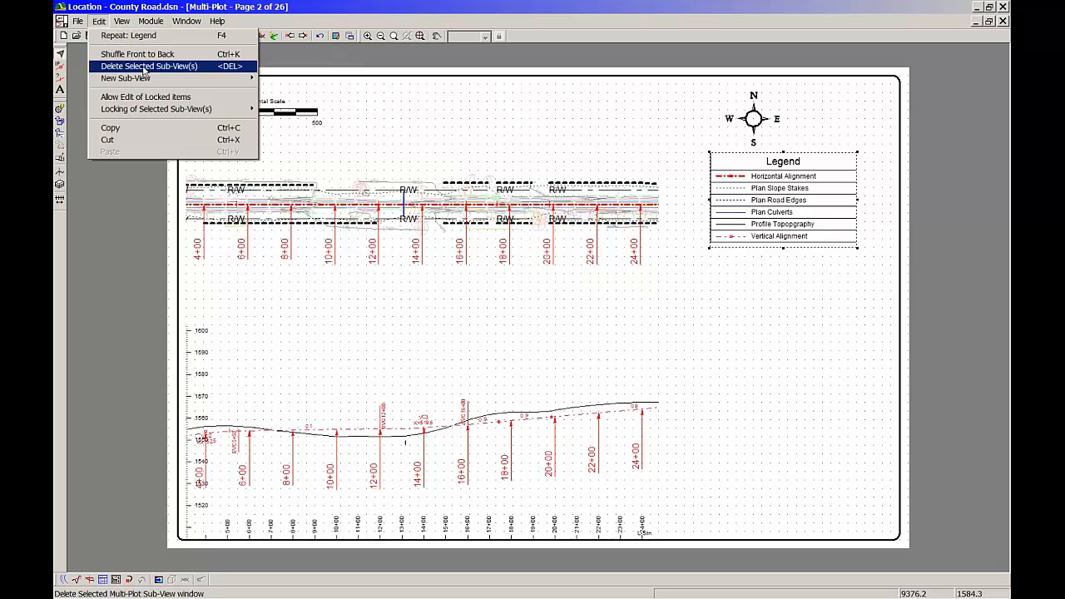
mouse_move(154, 78)
click(288, 115)
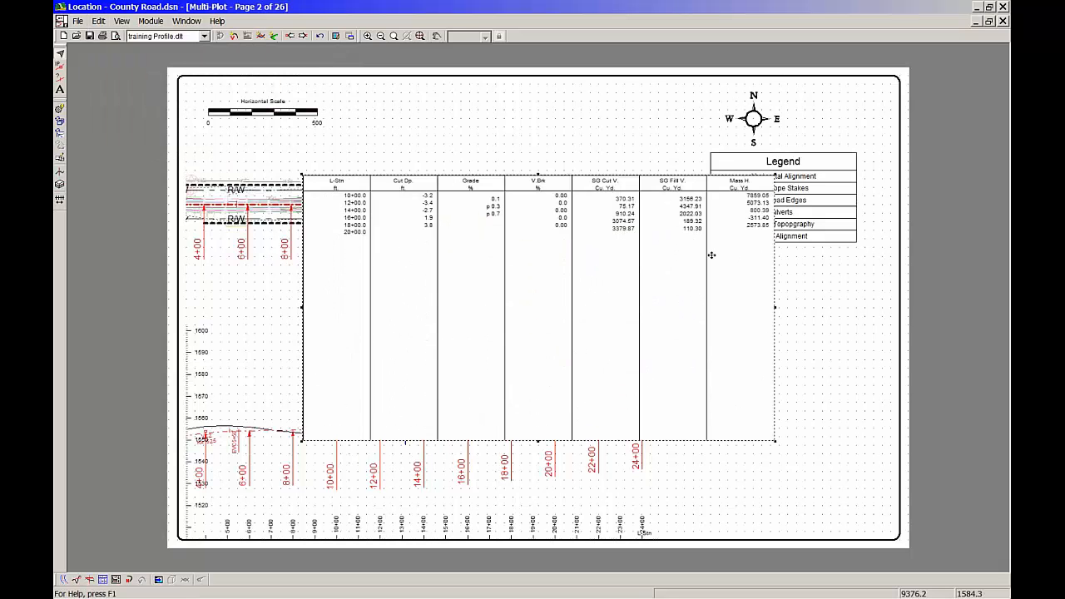
Remove the Cut Dp., Grade and V.Brk fields from the Data sub-view, keeping L-Stn, Cut V., Fill V. and Mass H
double_click(553, 262)
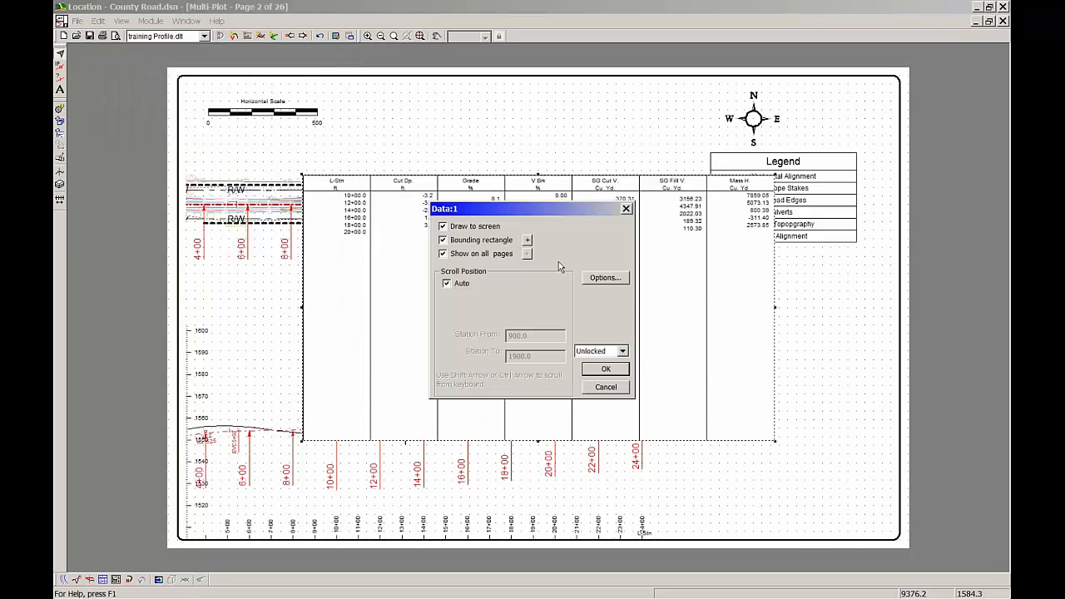
click(605, 277)
click(586, 271)
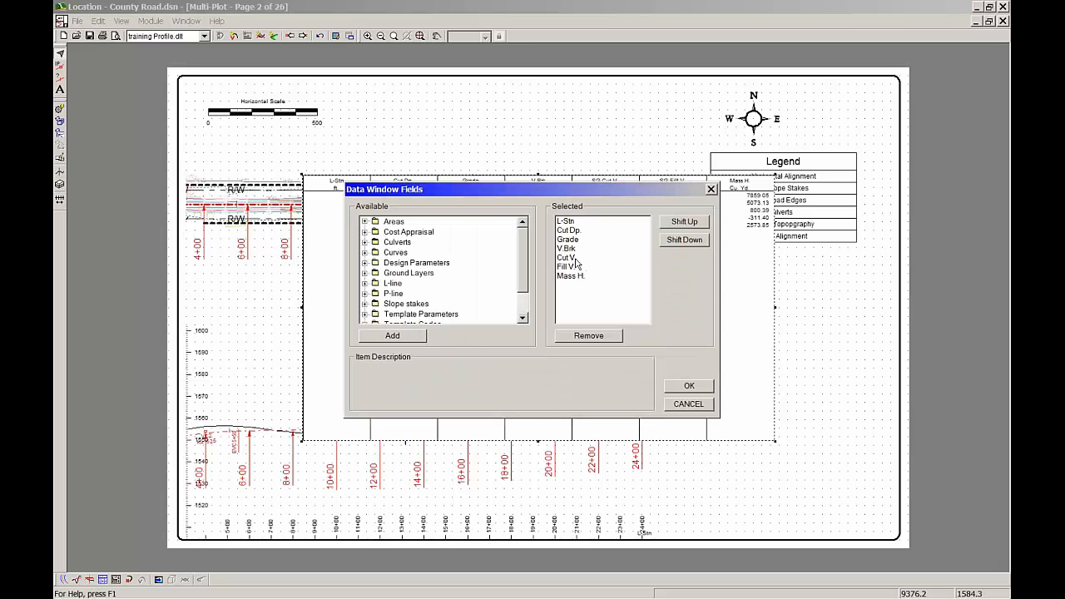
double_click(573, 233)
double_click(570, 233)
double_click(570, 232)
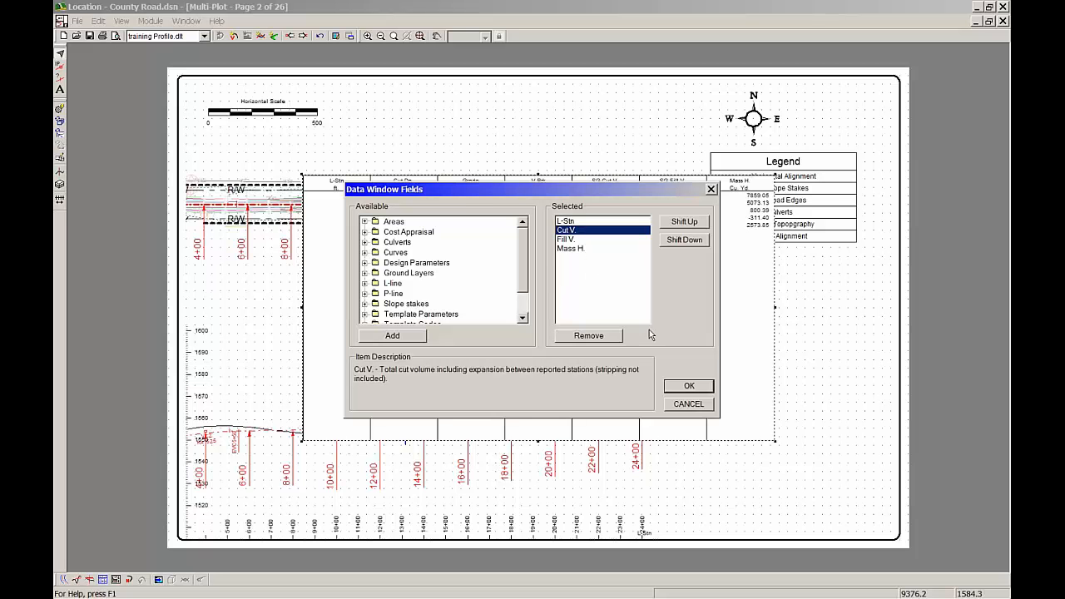
click(695, 392)
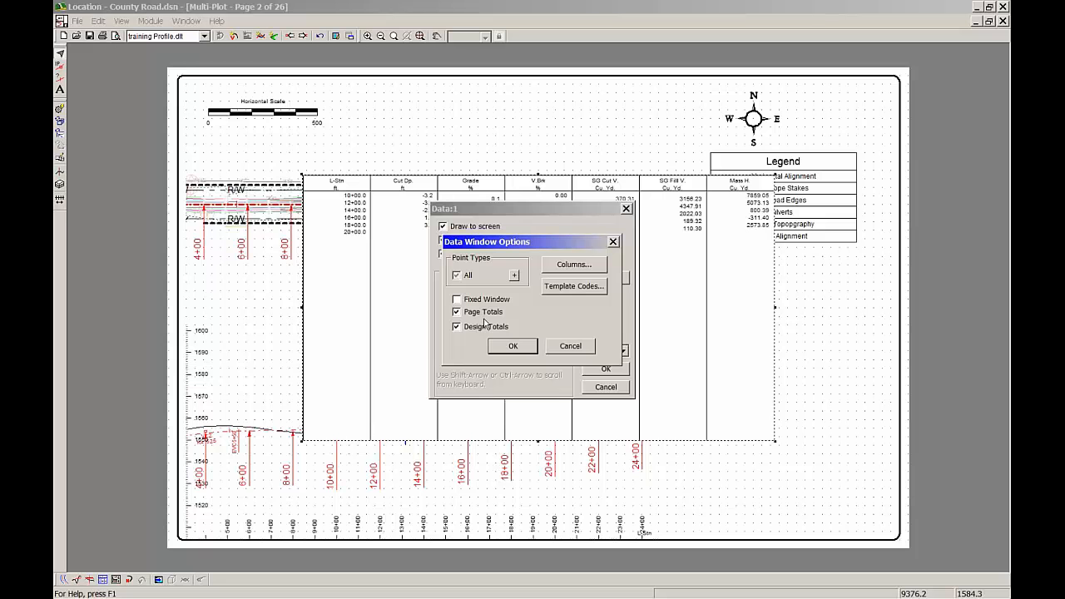
Set the Data sub-view's point type to Auto interval points (200.0 ft.) and apply the data window options
click(514, 276)
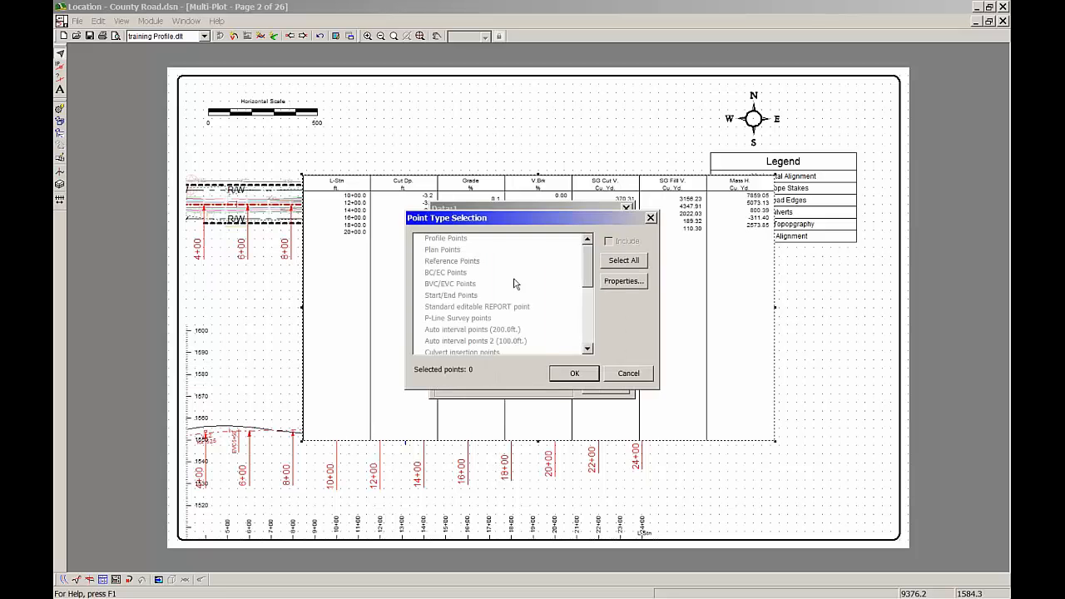
click(511, 335)
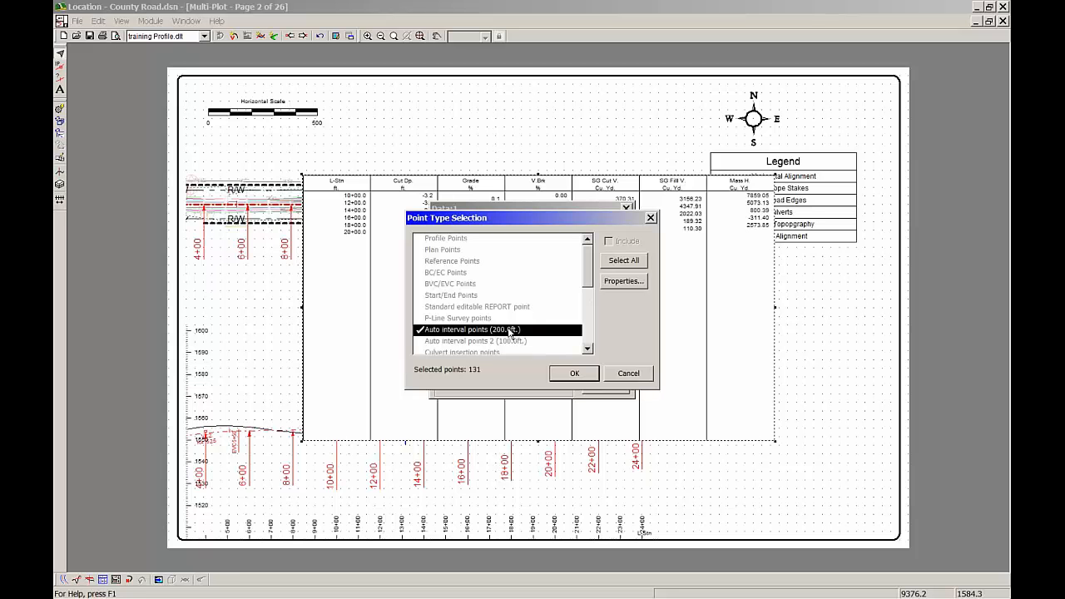
click(573, 374)
click(531, 347)
click(606, 369)
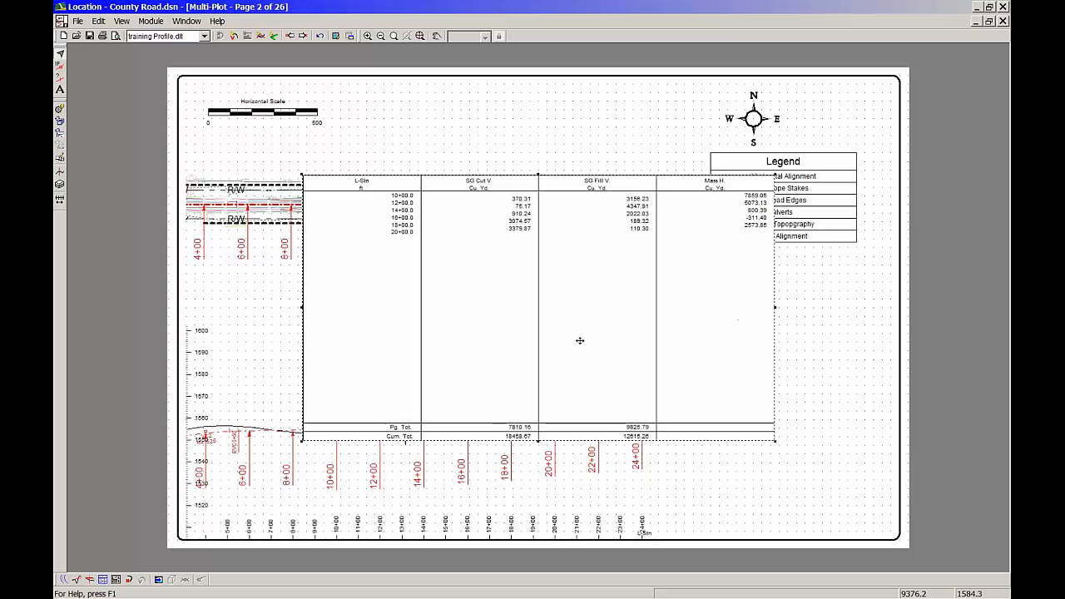
Shrink the data table and place it just below the Legend, clear of the plan and profile sub-views
drag(570, 297, 687, 362)
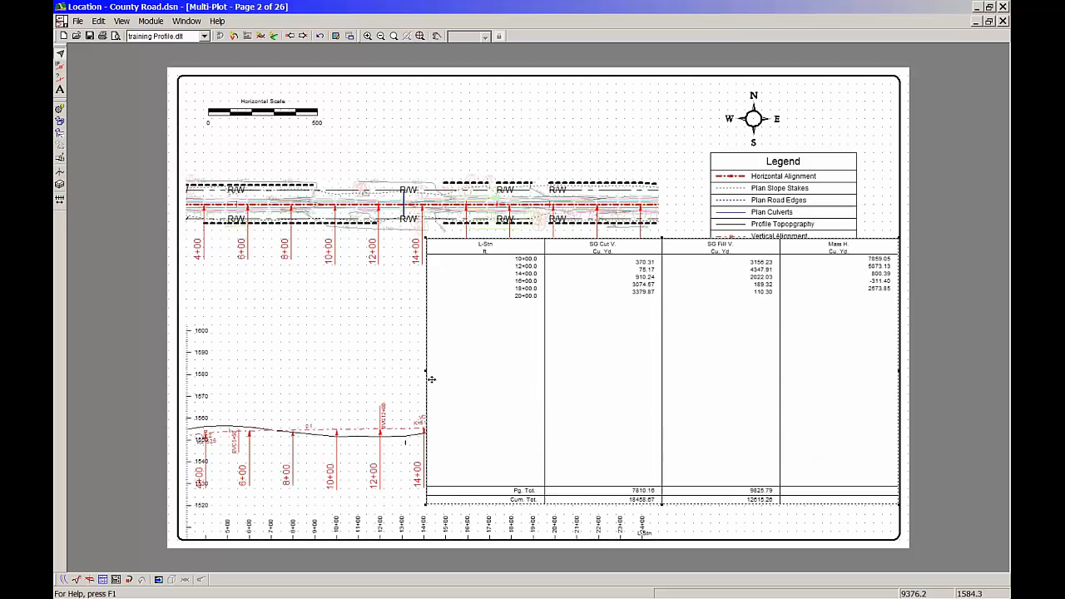
drag(425, 503, 675, 419)
drag(781, 375, 775, 376)
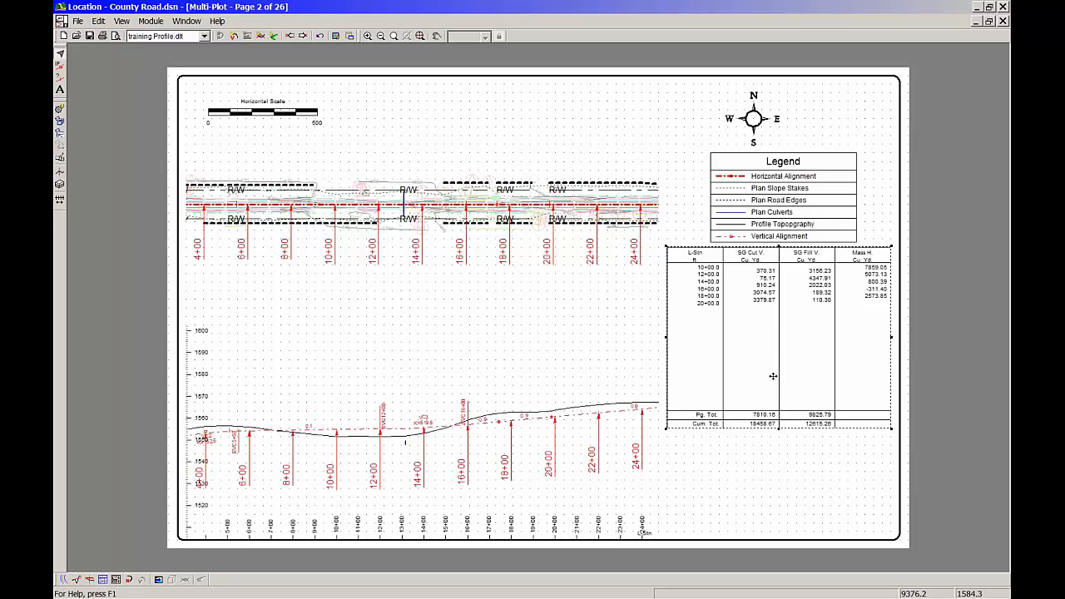
drag(789, 313, 786, 323)
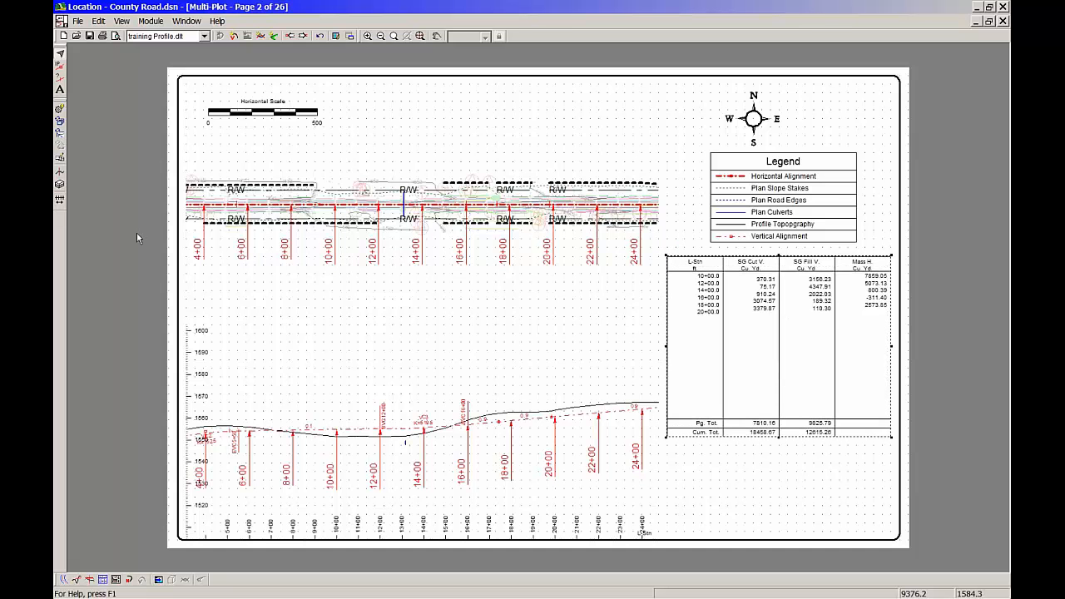
Add a Rectangle sub-view whose text type is Page X of N
click(99, 20)
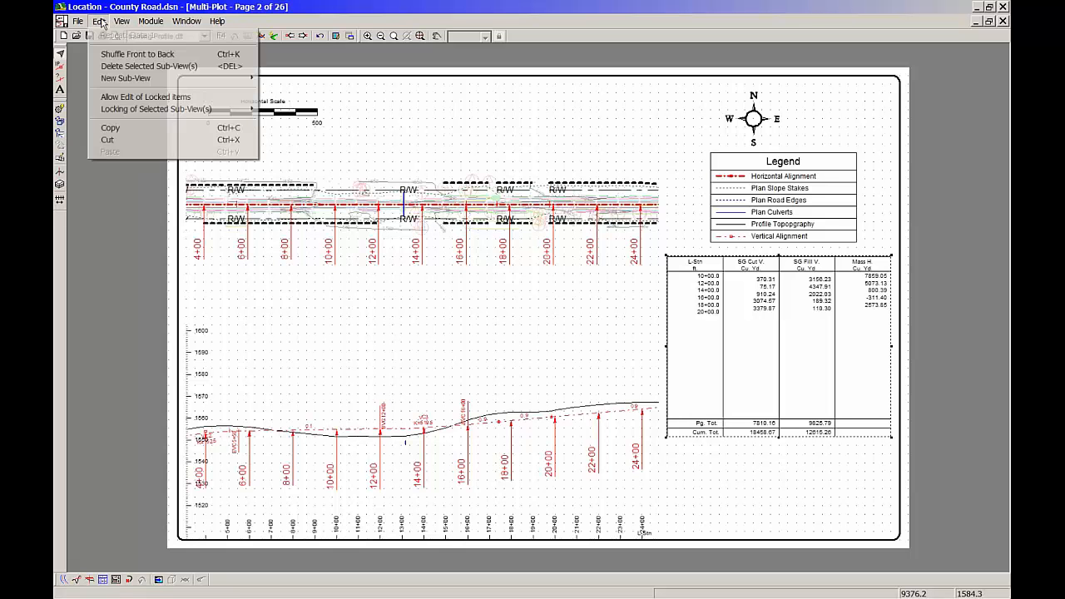
mouse_move(143, 79)
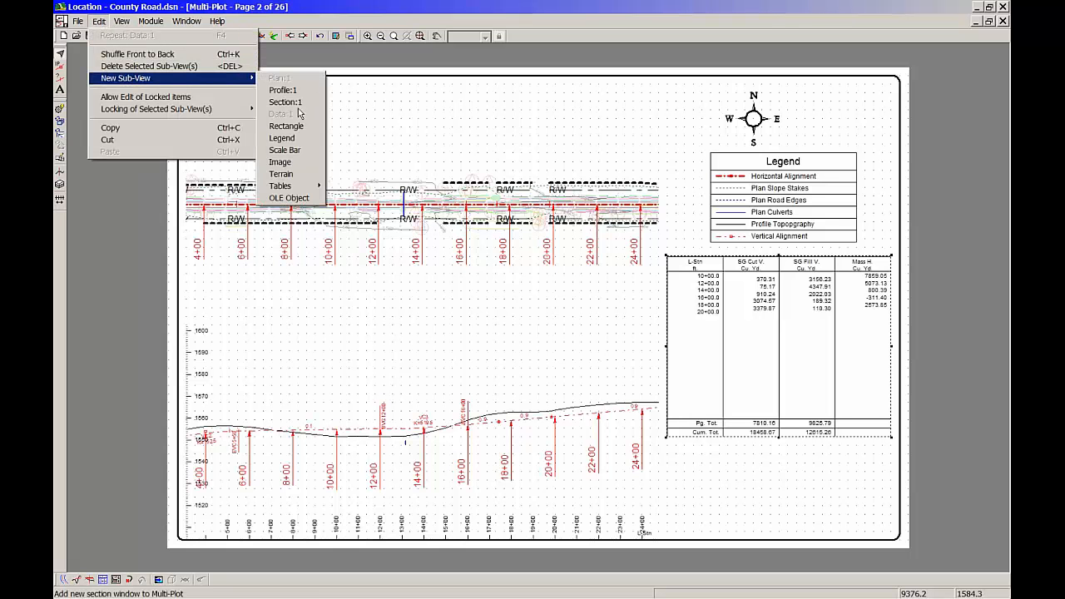
click(286, 126)
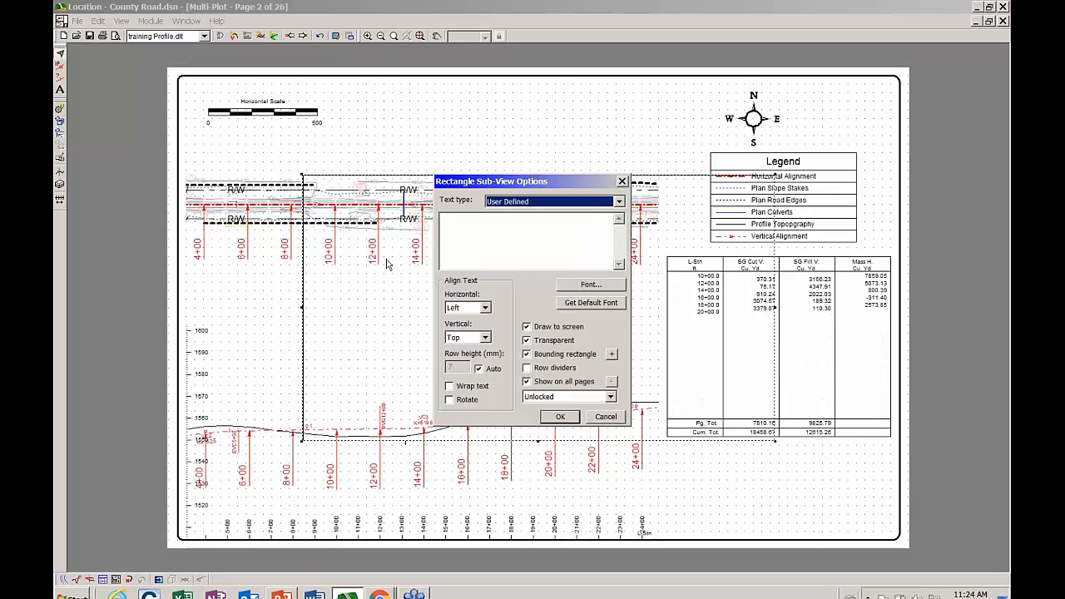
click(484, 222)
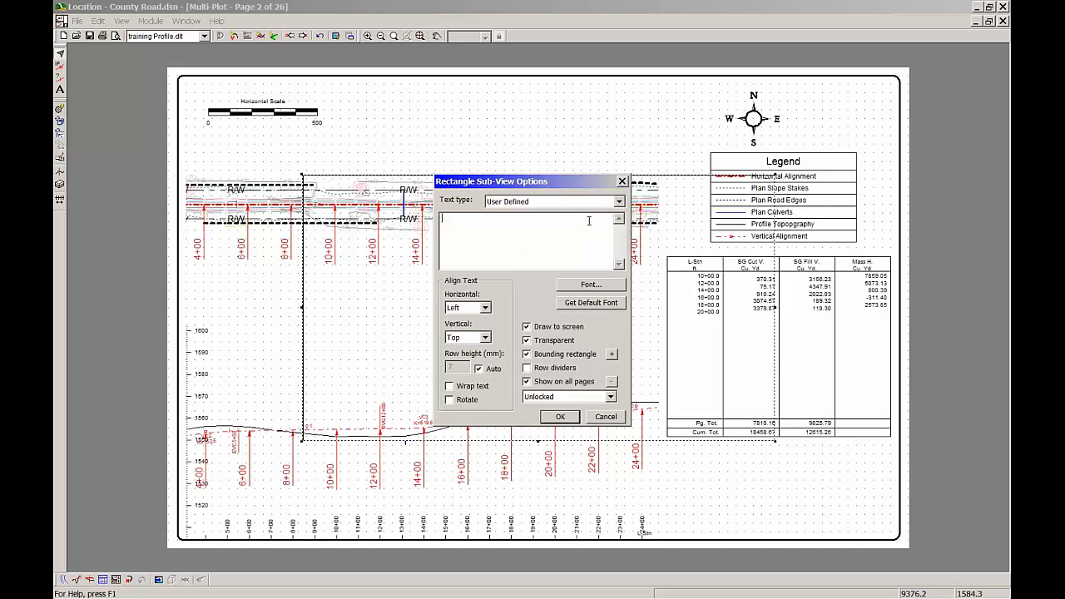
click(620, 202)
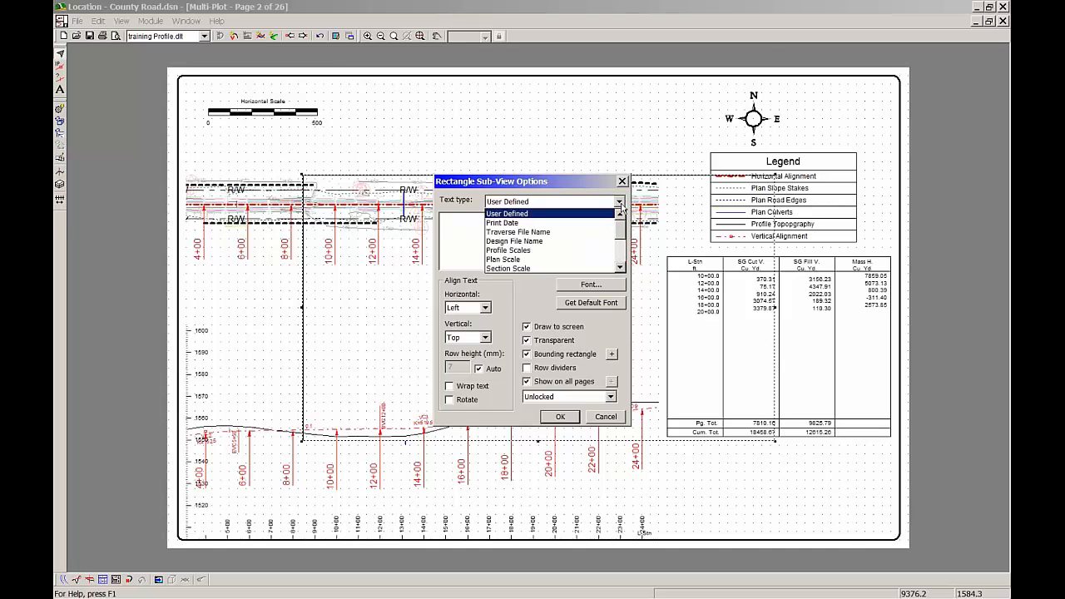
scroll(623, 233, down, 2)
click(541, 245)
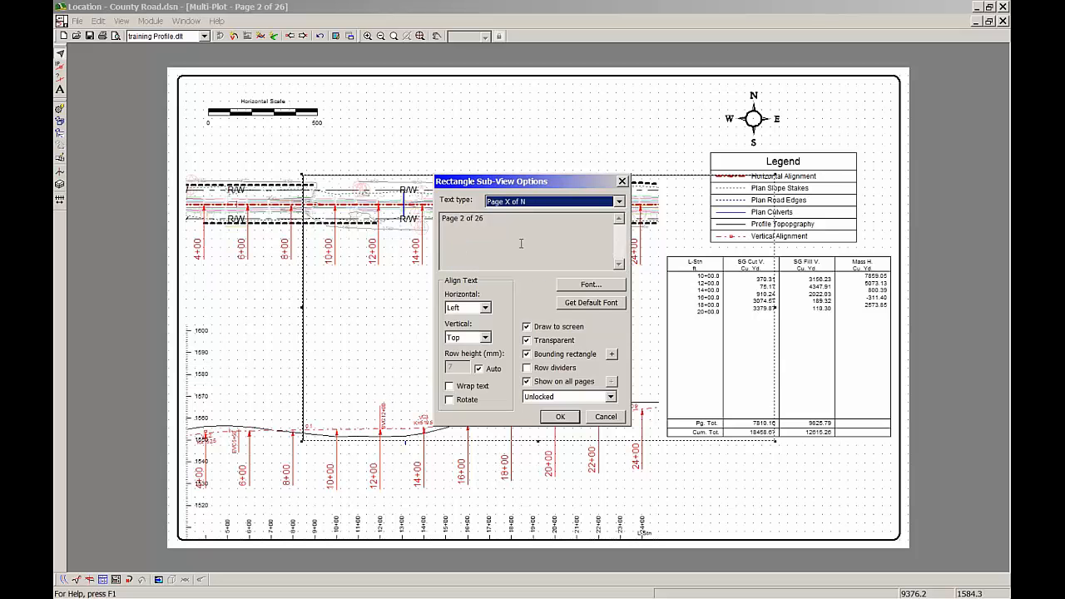
click(560, 417)
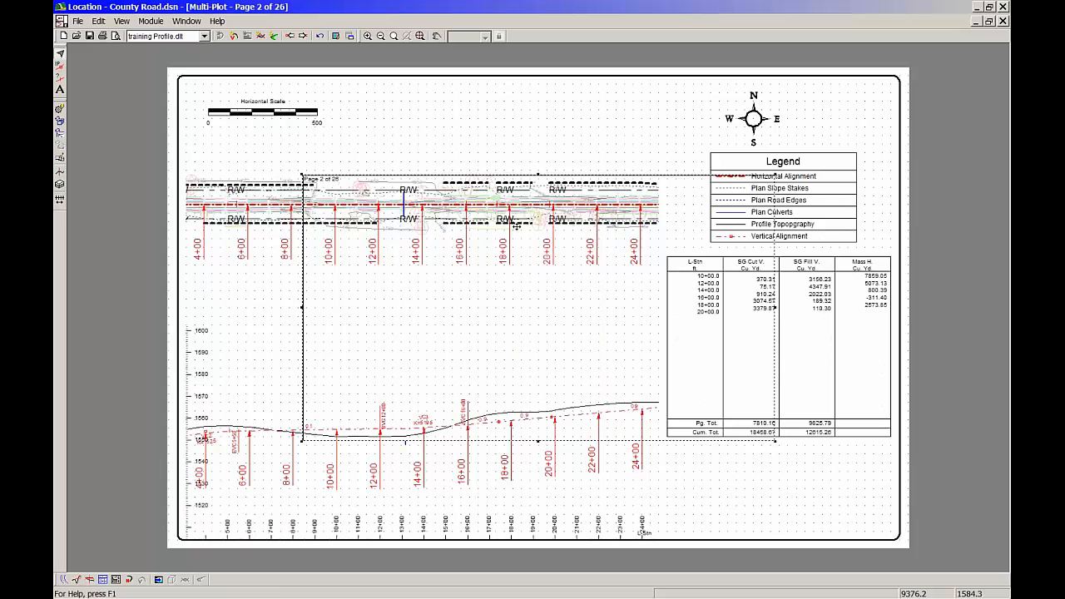
Shrink the page number rectangle to a small box and place it below the data table's left end
drag(773, 442, 360, 192)
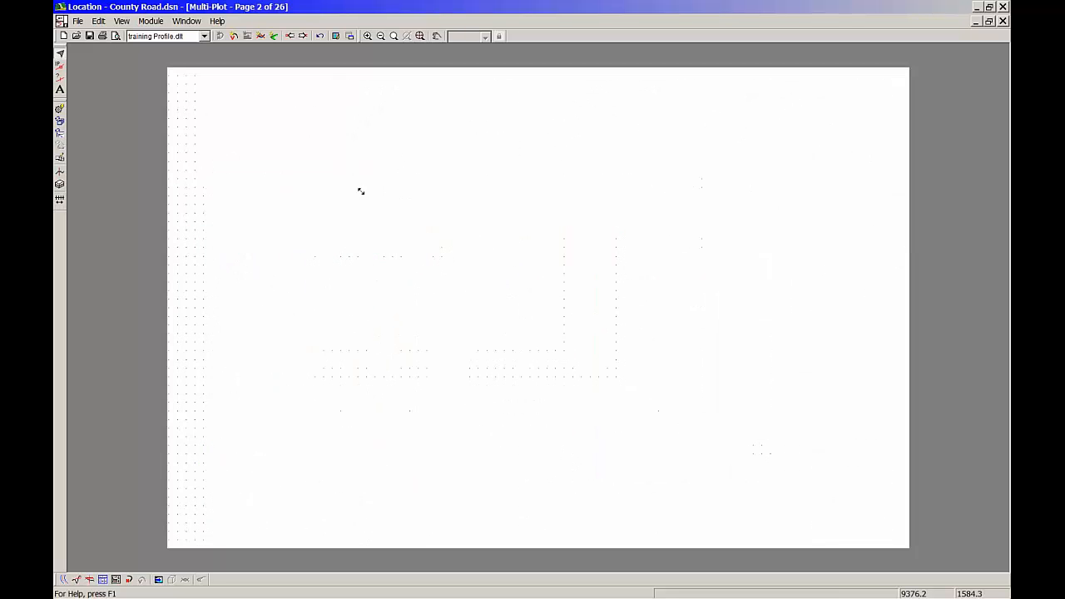
drag(666, 479, 690, 508)
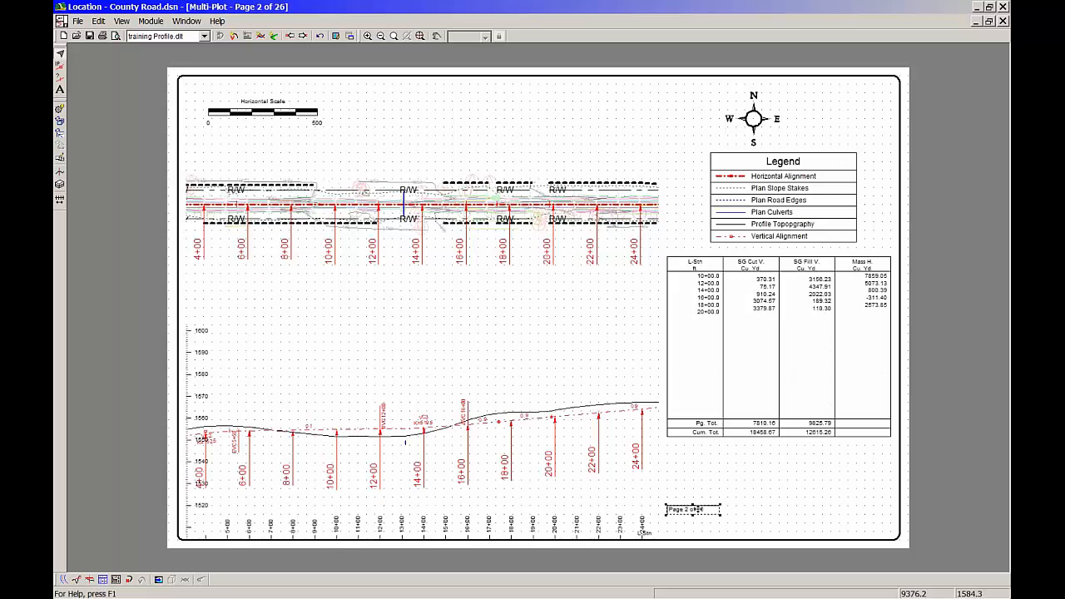
drag(693, 505, 693, 471)
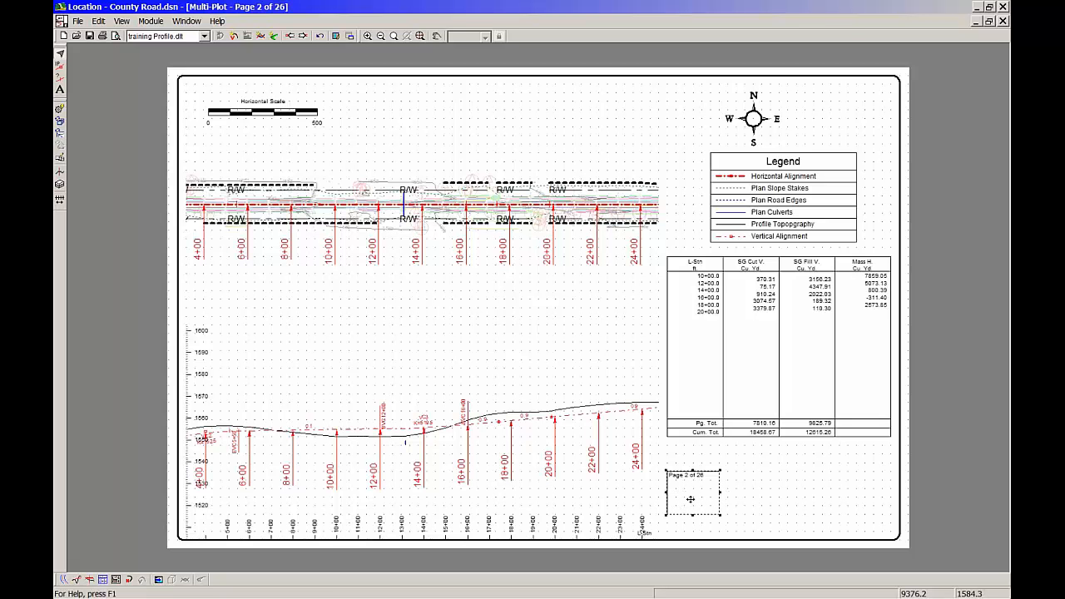
Place a copy of the page number rectangle against its right side and give it the User Defined text "Designed By:"
key(Page_Down)
drag(698, 488, 748, 492)
double_click(747, 493)
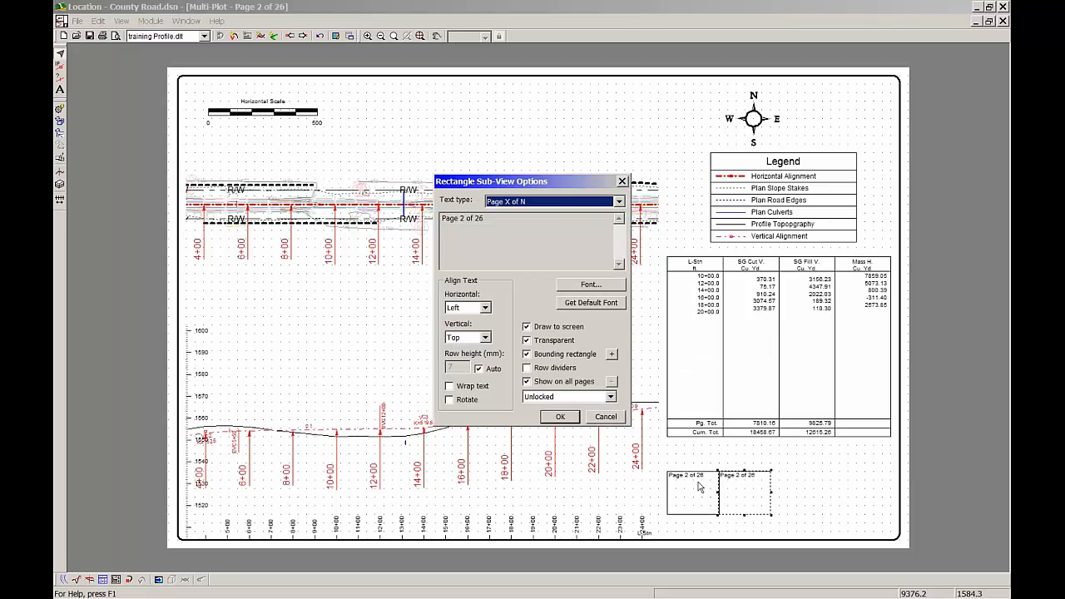
click(620, 202)
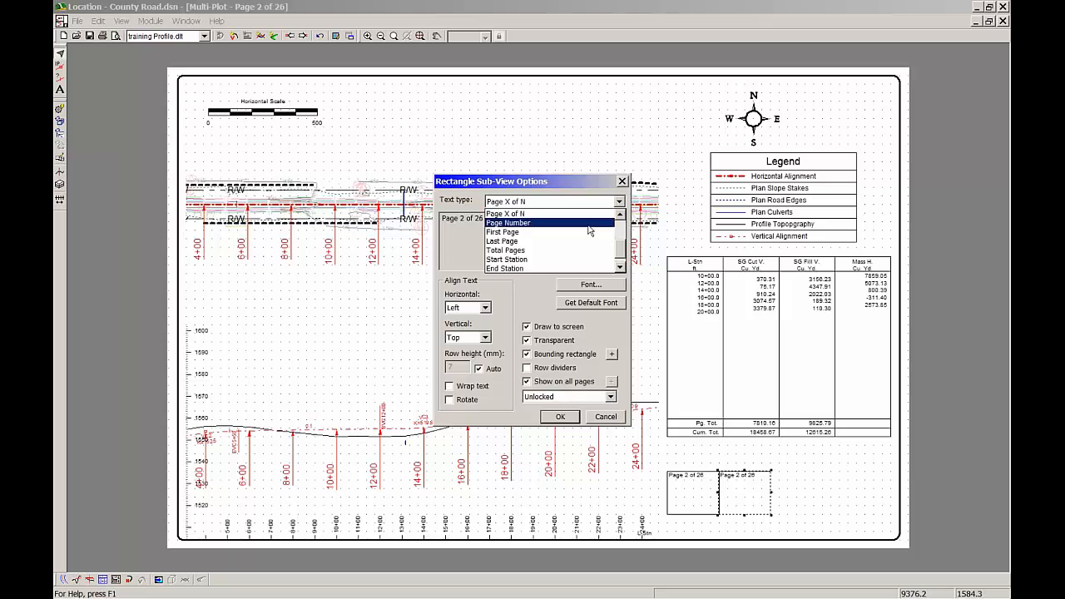
drag(620, 242, 620, 218)
click(499, 214)
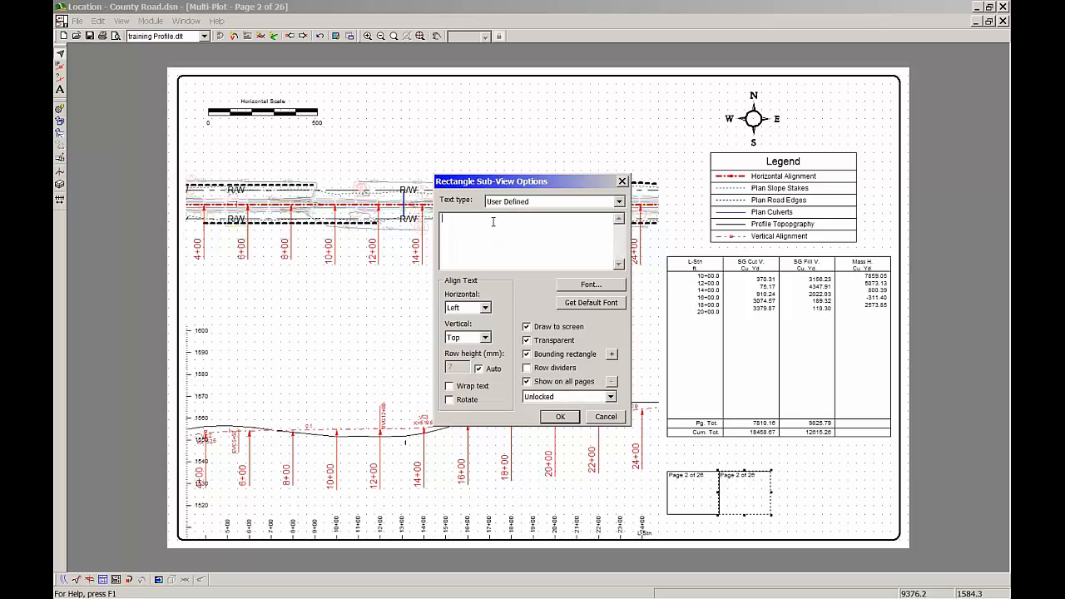
text(Designed By:)
click(571, 422)
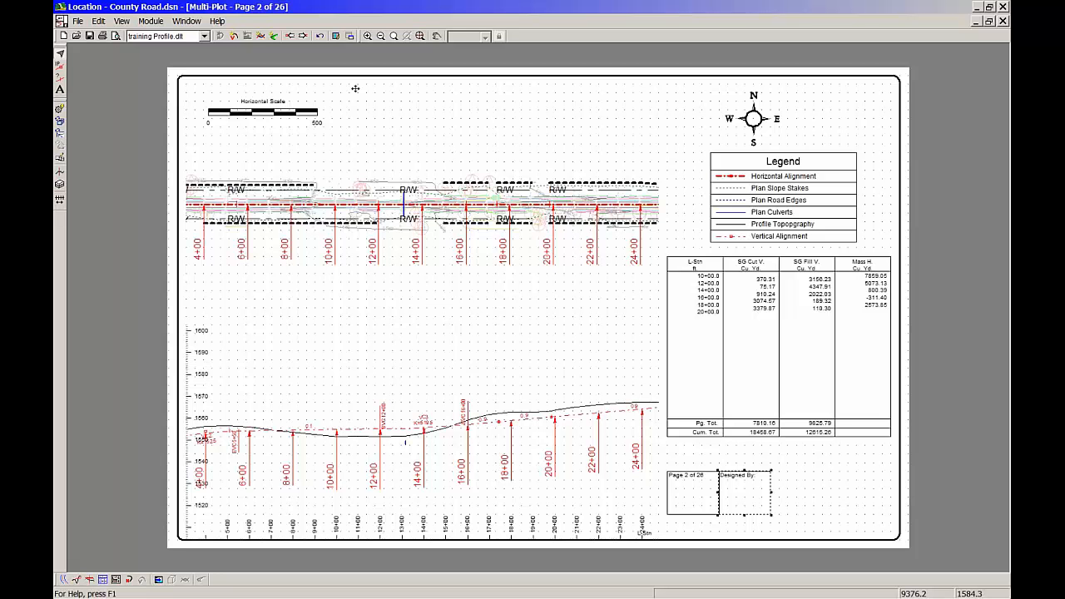
Save the sheet as a new screen layout in the Softree folder, with a file name starting "Plan over Profile March 3"
click(205, 38)
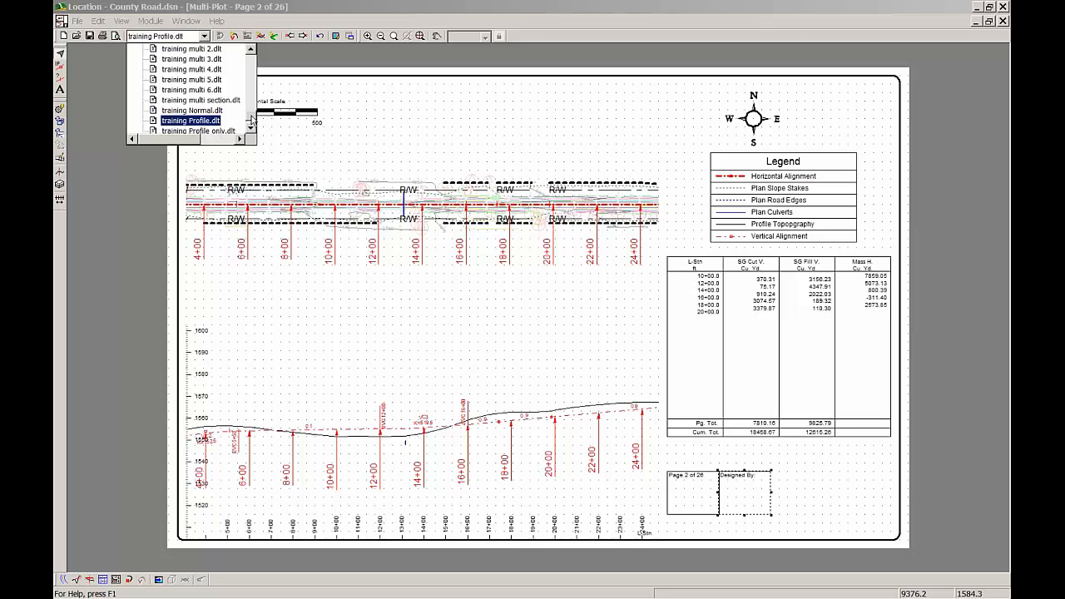
drag(252, 121, 251, 57)
click(164, 49)
right_click(172, 49)
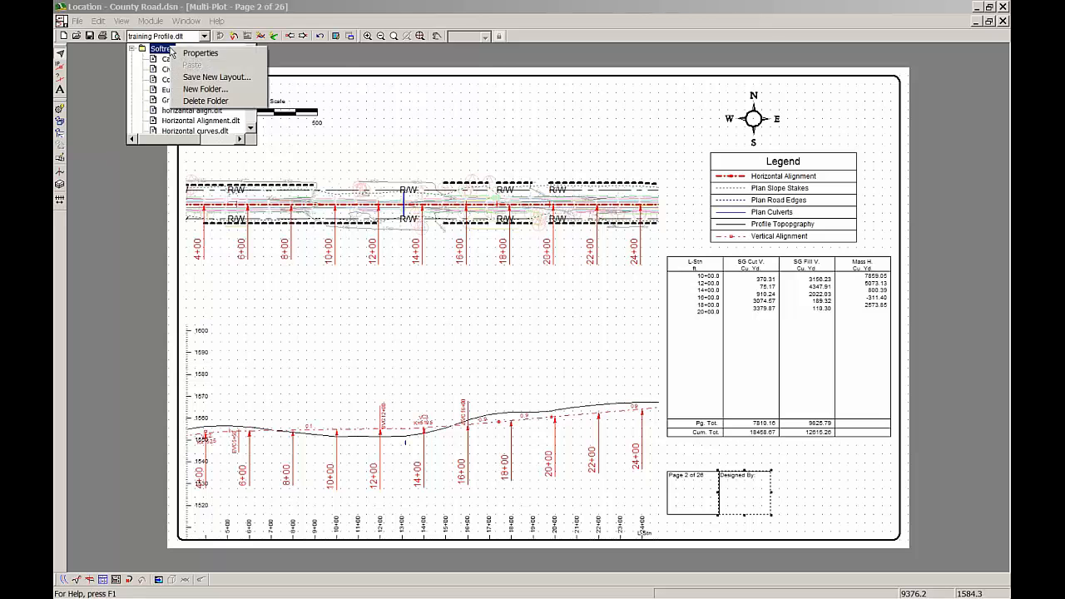
click(203, 77)
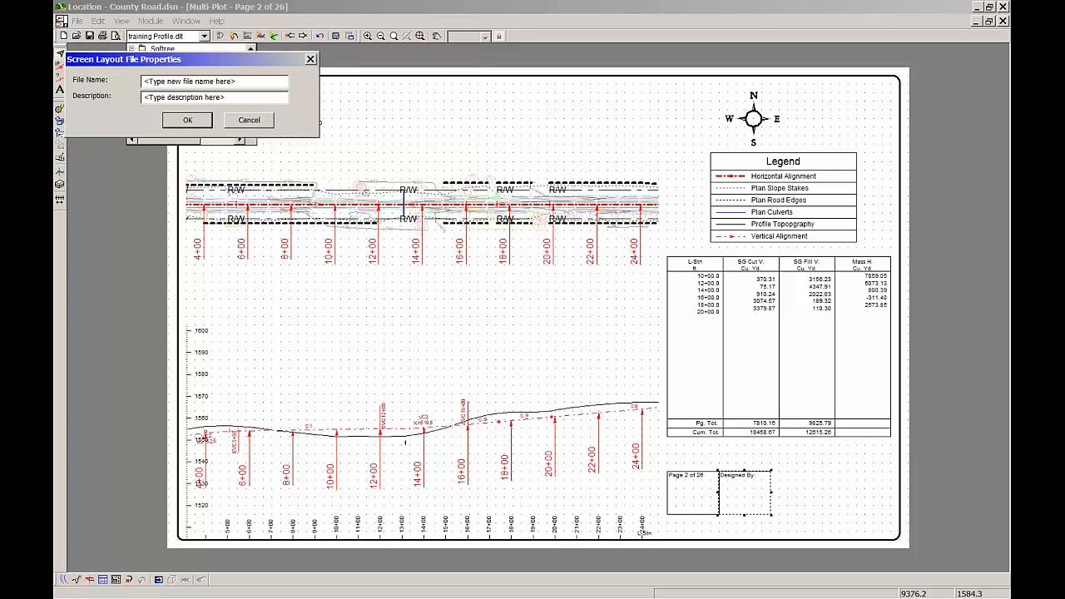
drag(236, 82, 129, 78)
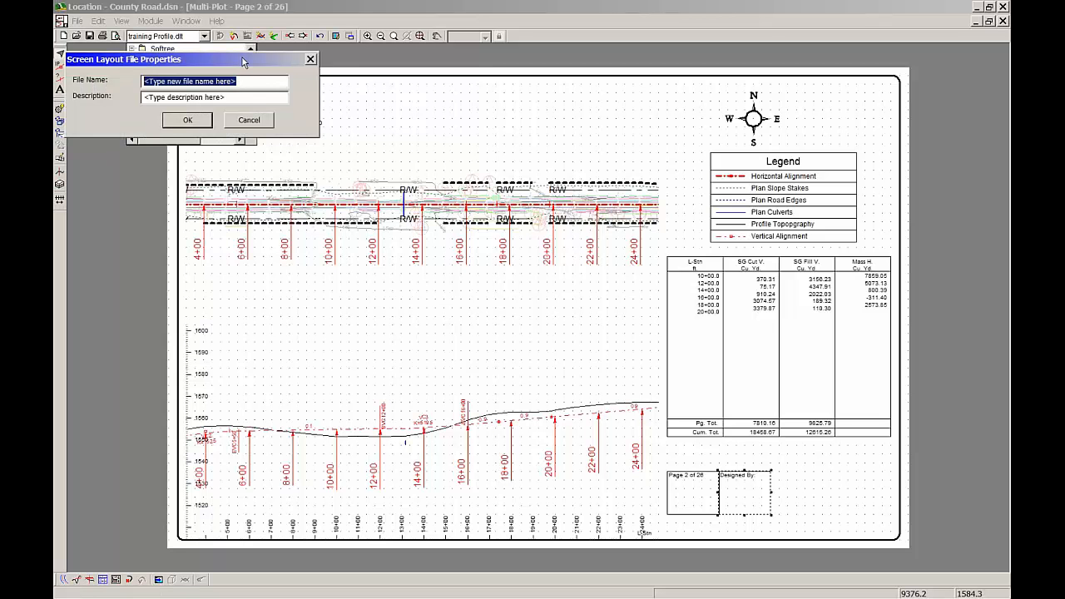
key(BackSpace)
text(Plan)
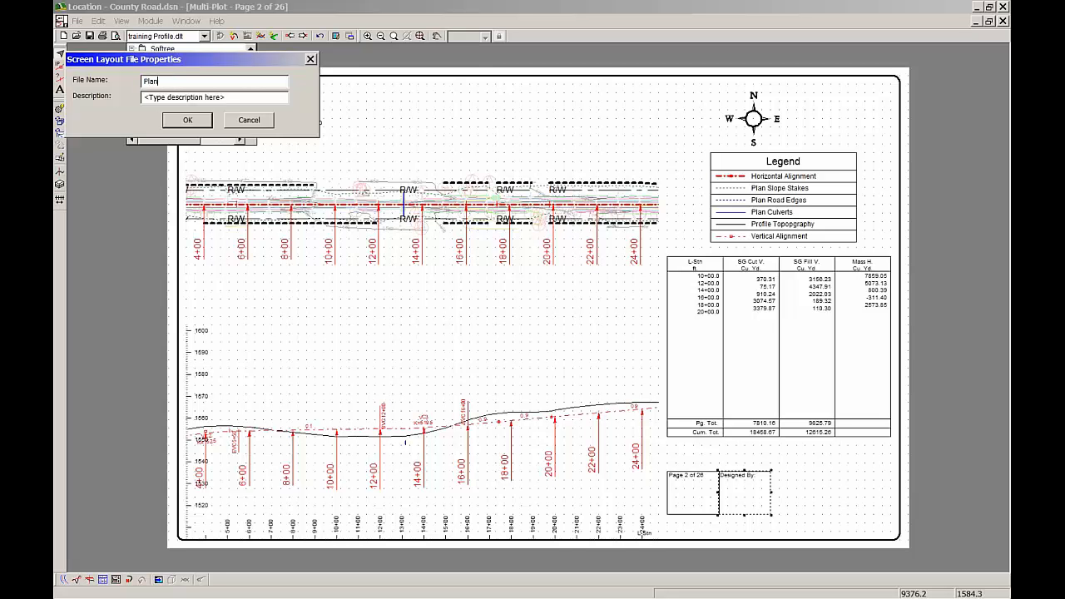
text( over Profile March 3rd)
click(188, 119)
click(195, 119)
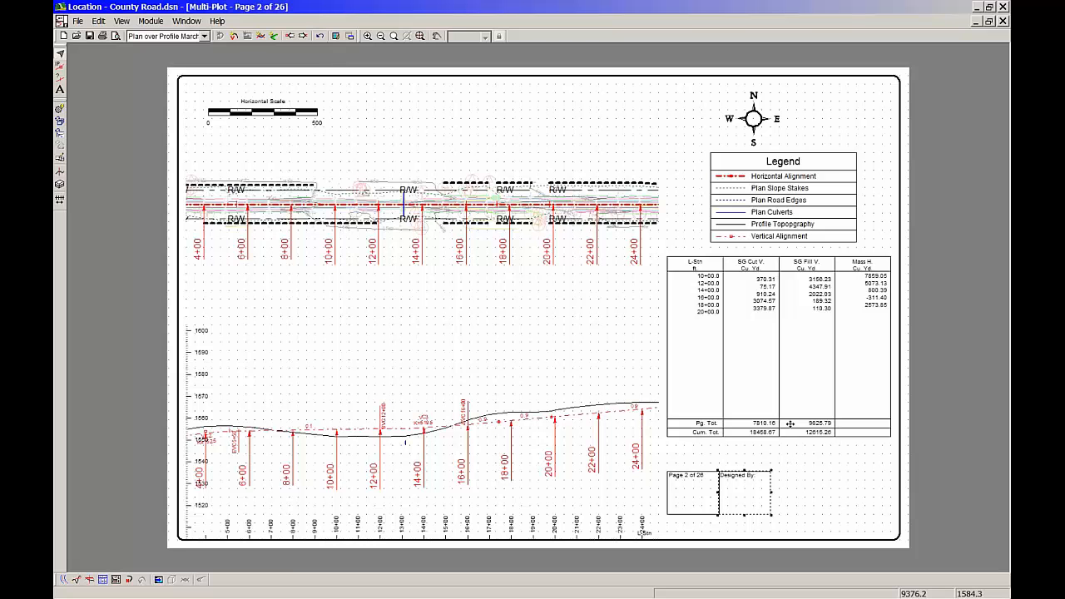
Browse the saved screen layouts to those in the Custom folder
click(204, 37)
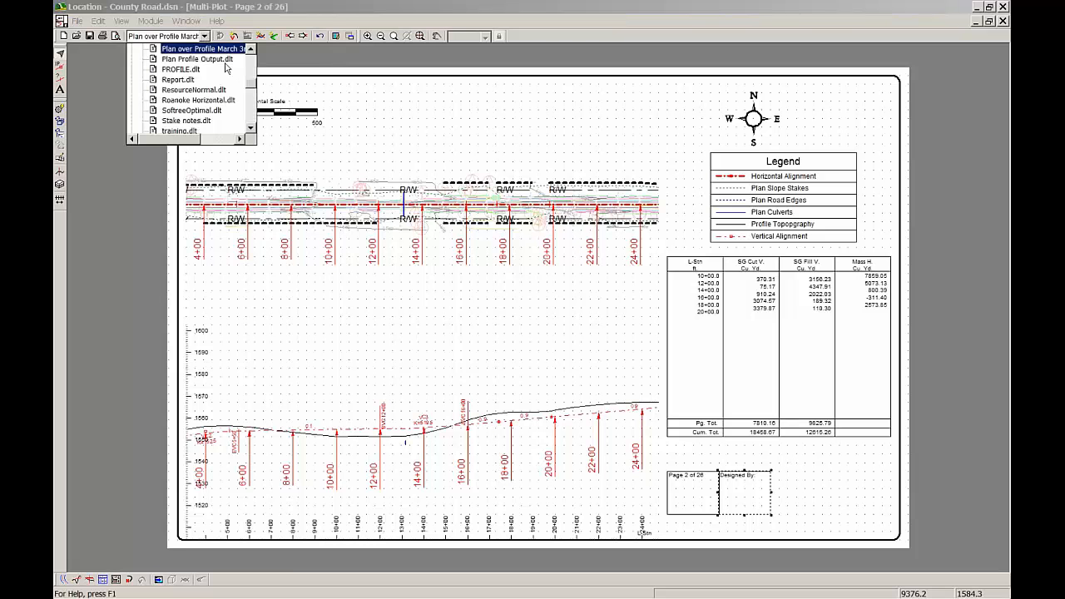
drag(250, 85, 249, 95)
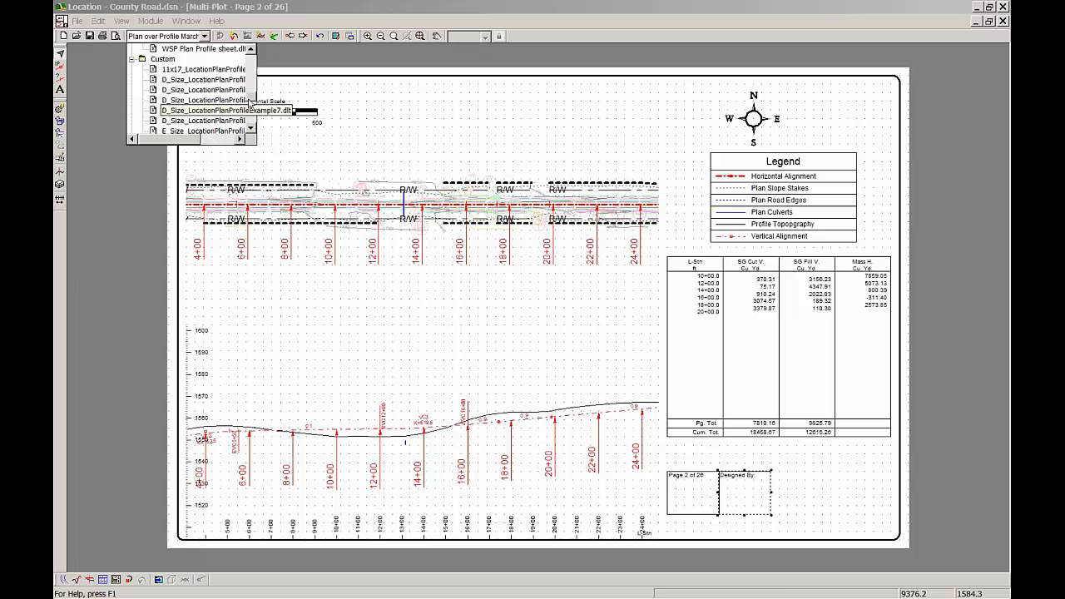
Load the Plan Profile Output screen layout, and switch back to the saved Plan over Profile March 3 layout
drag(249, 98, 248, 89)
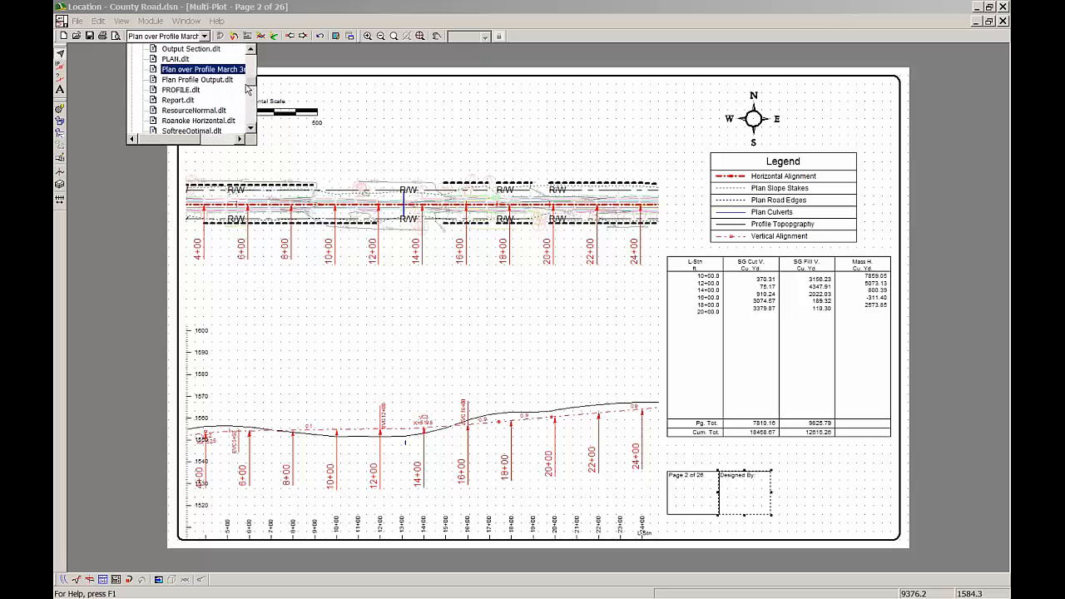
click(204, 71)
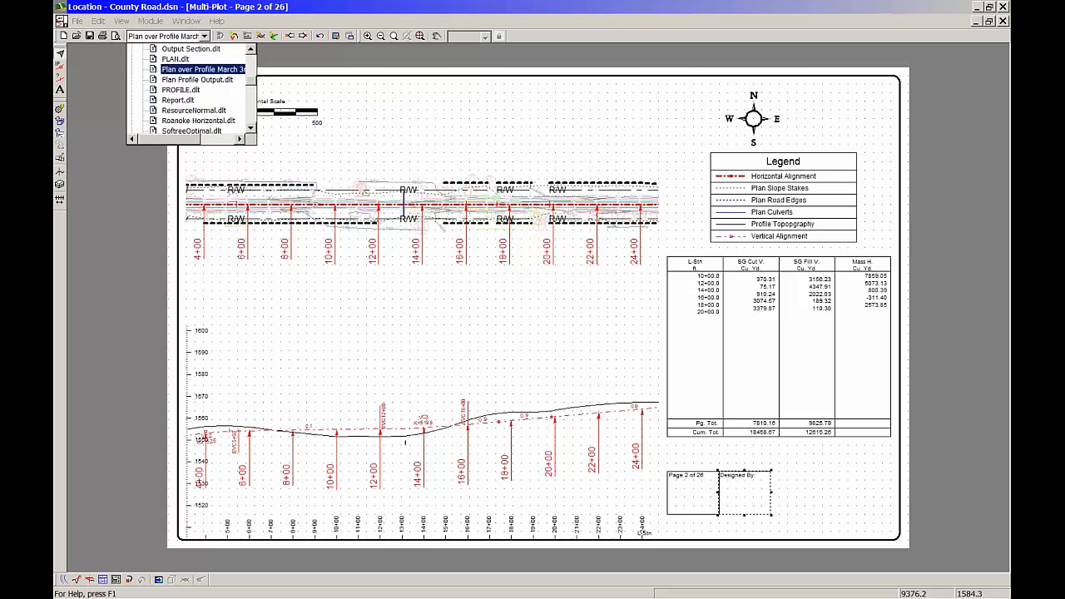
click(670, 345)
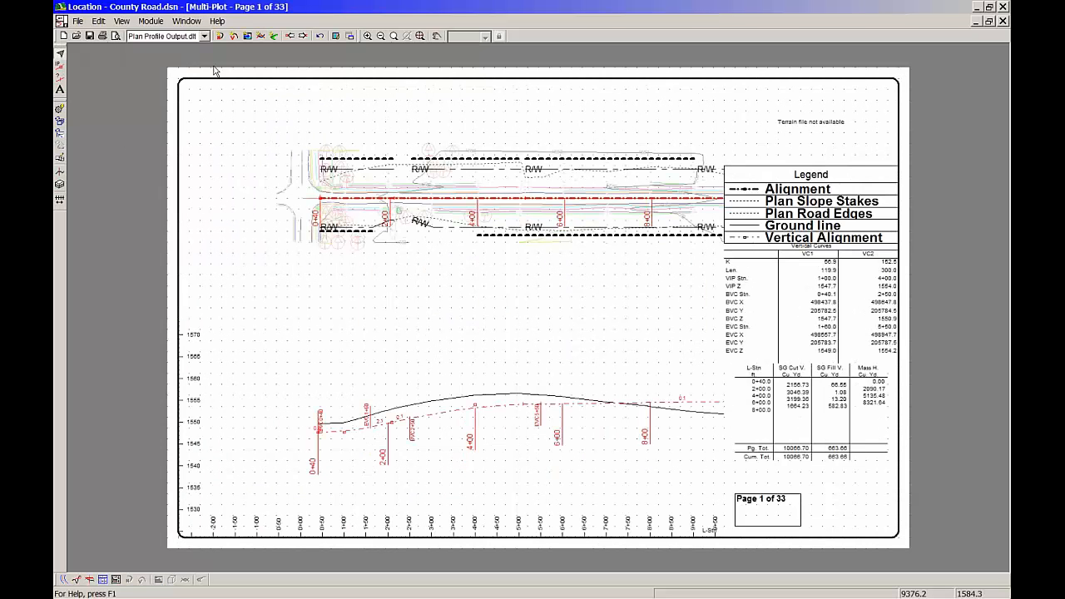
click(204, 36)
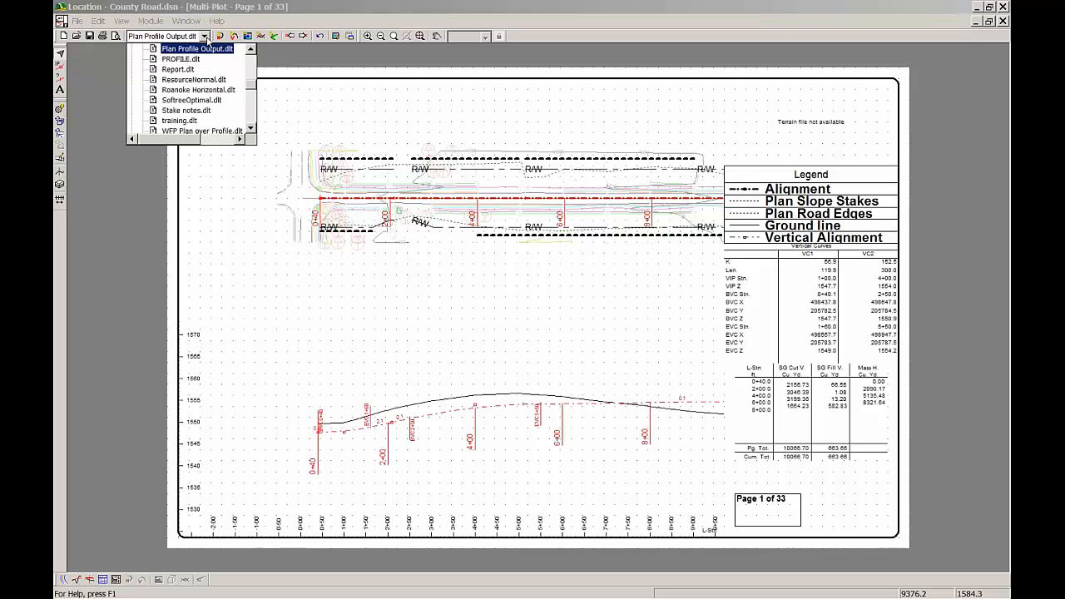
scroll(232, 98, up, 3)
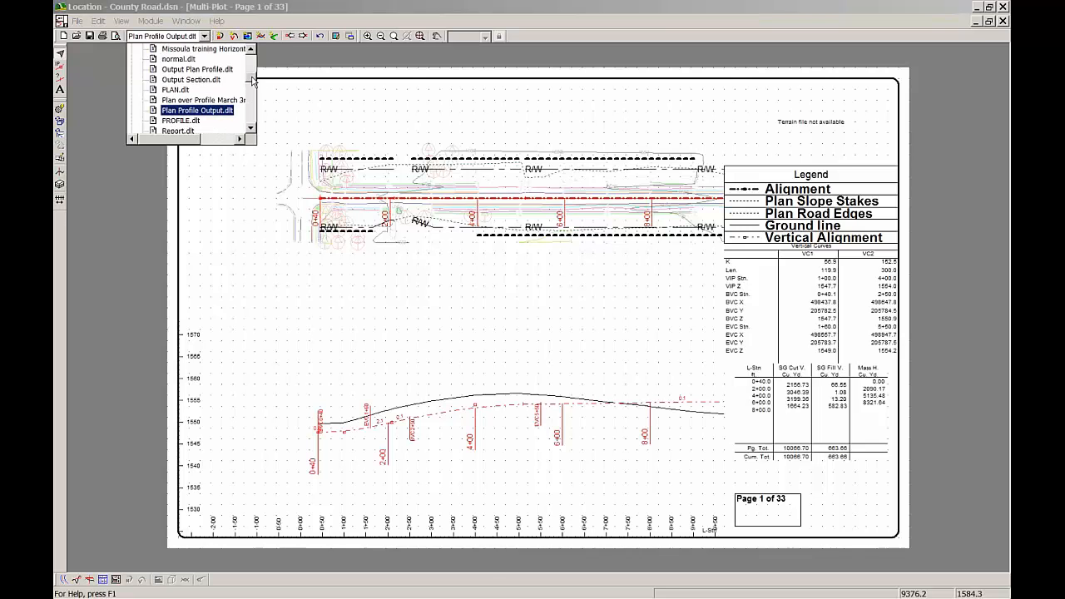
click(232, 100)
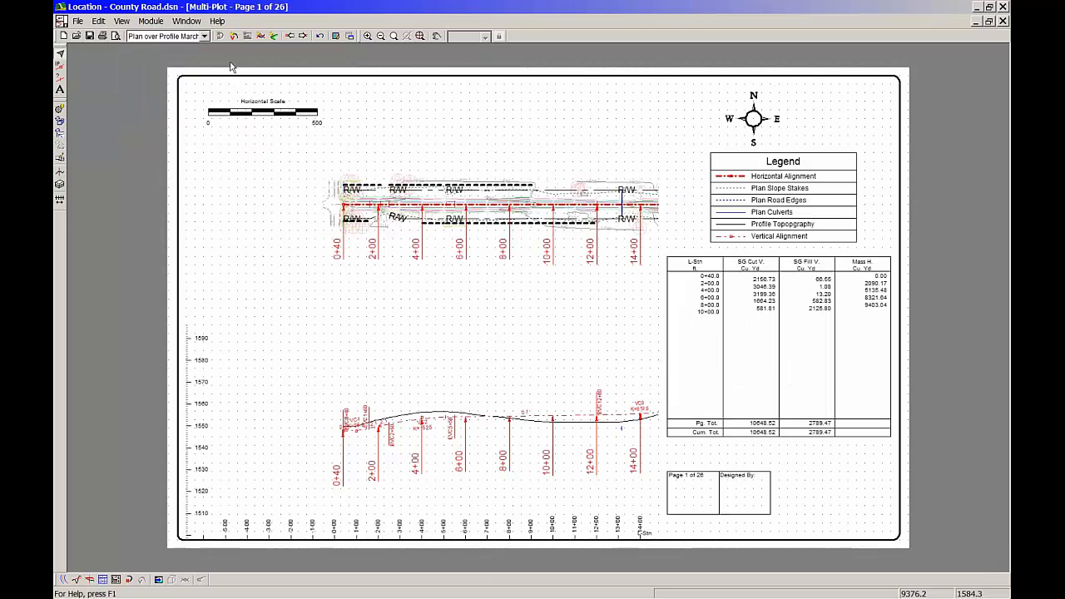
Load the Output Plan Profile screen layout, and return to the Plan over Profile March 3 layout
click(204, 37)
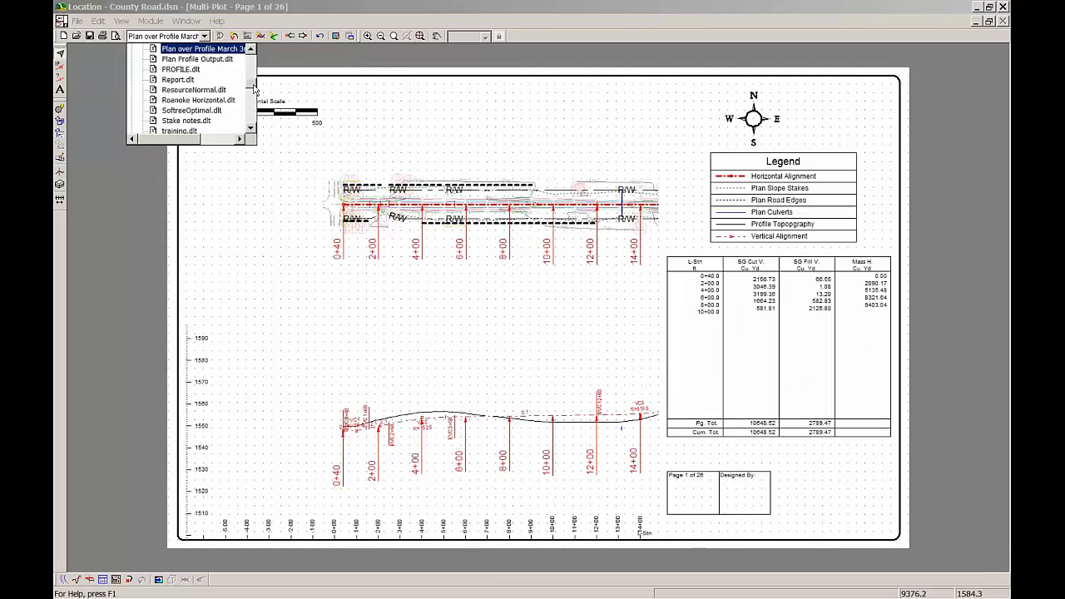
scroll(251, 87, up, 1)
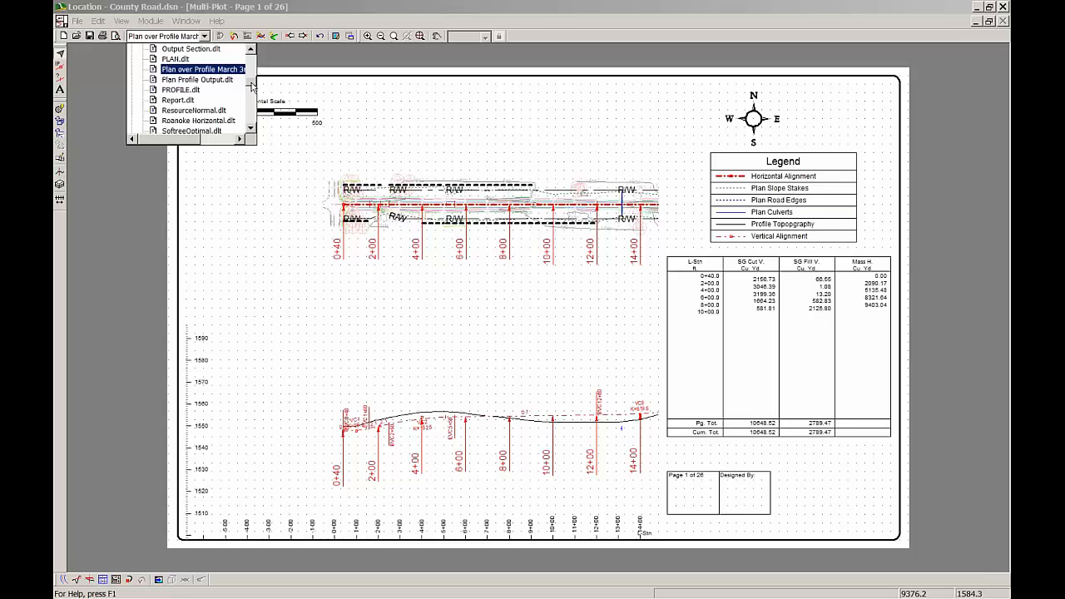
scroll(251, 87, down, 1)
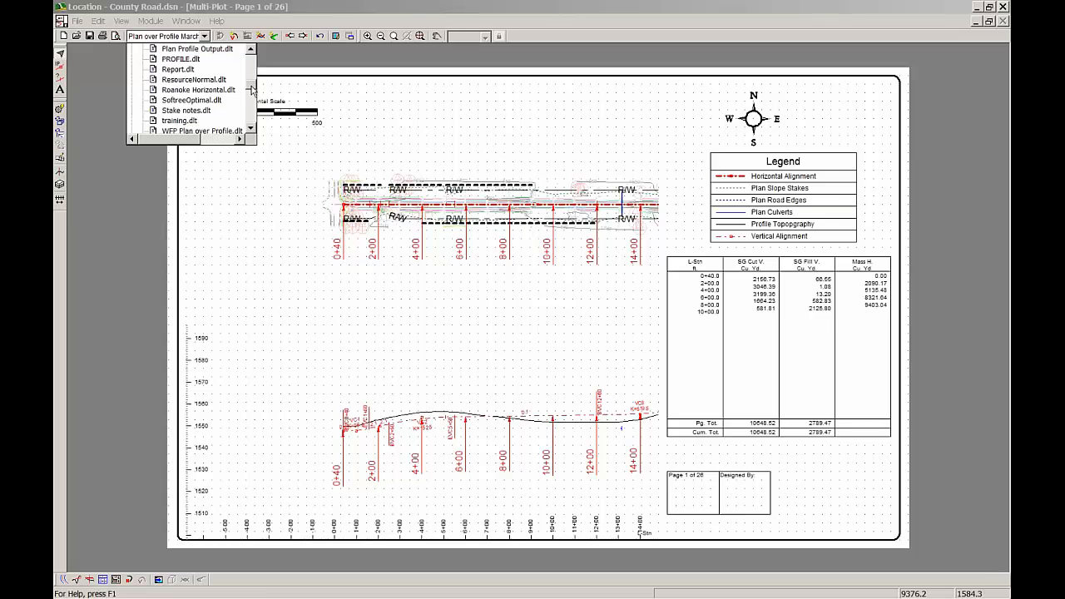
scroll(251, 87, up, 3)
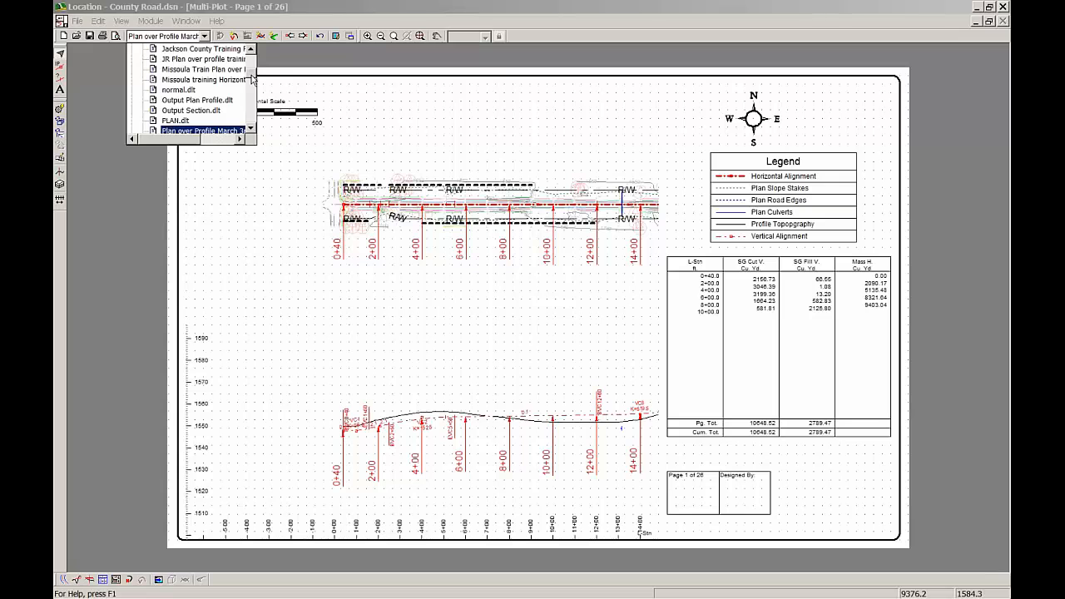
click(226, 102)
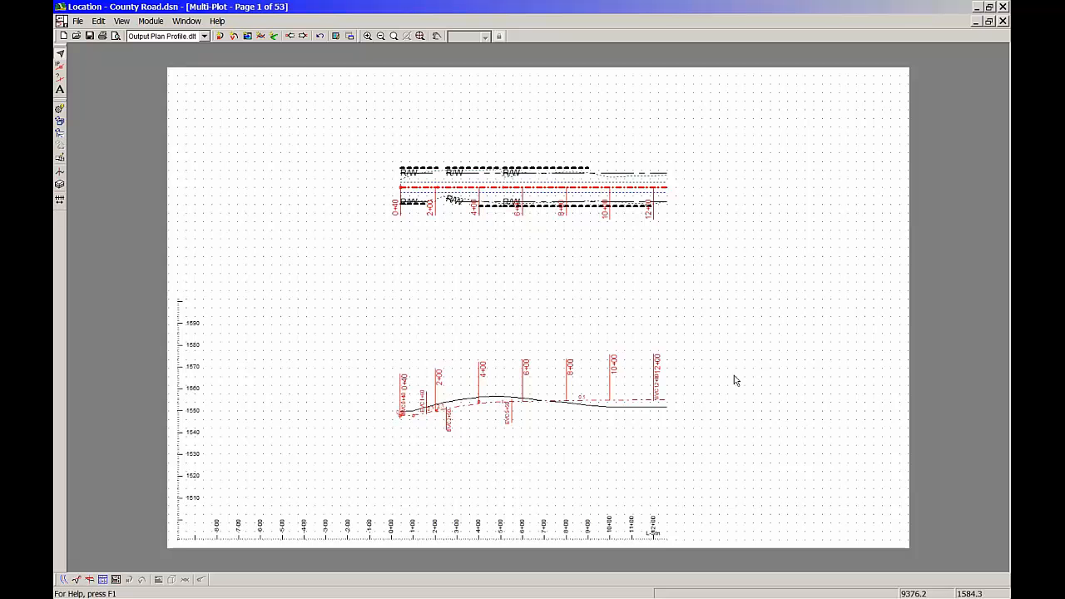
click(204, 37)
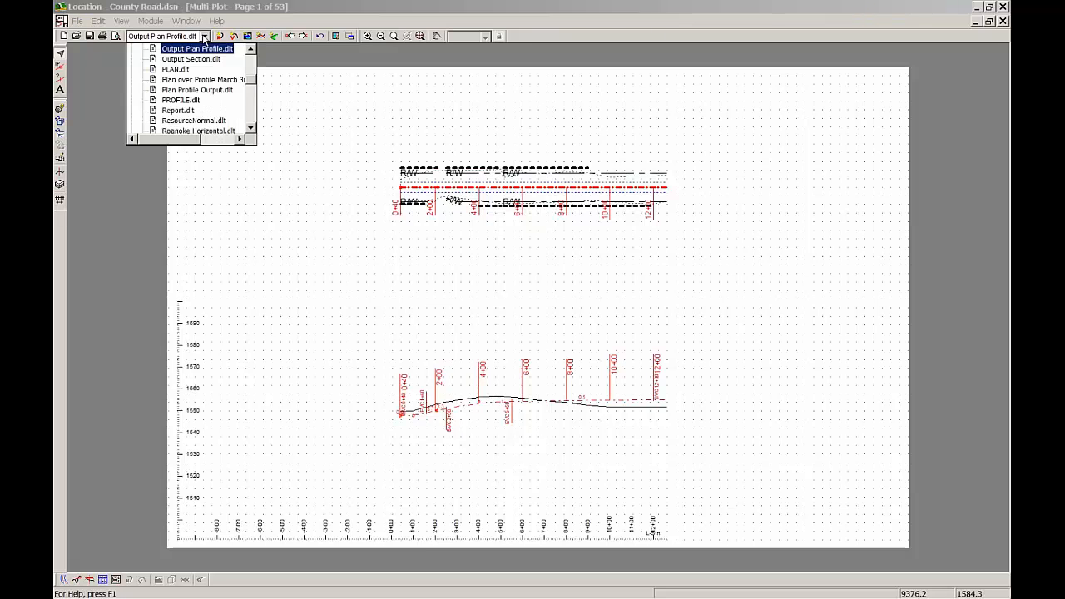
click(218, 80)
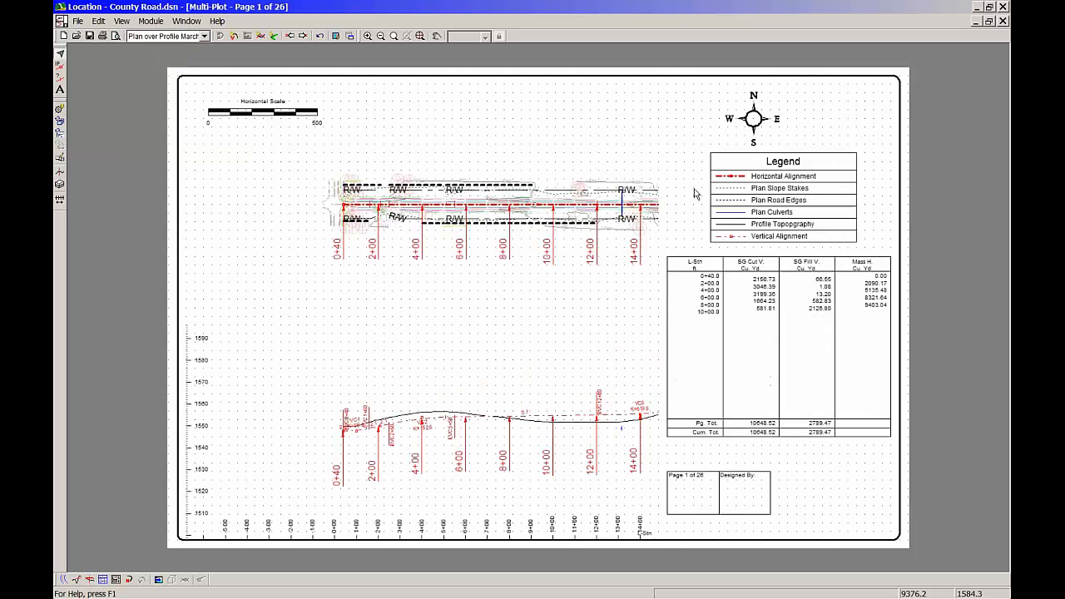
Delete the north arrow, legend, data table, page number box and "Designed By:" box from the sheet
click(704, 92)
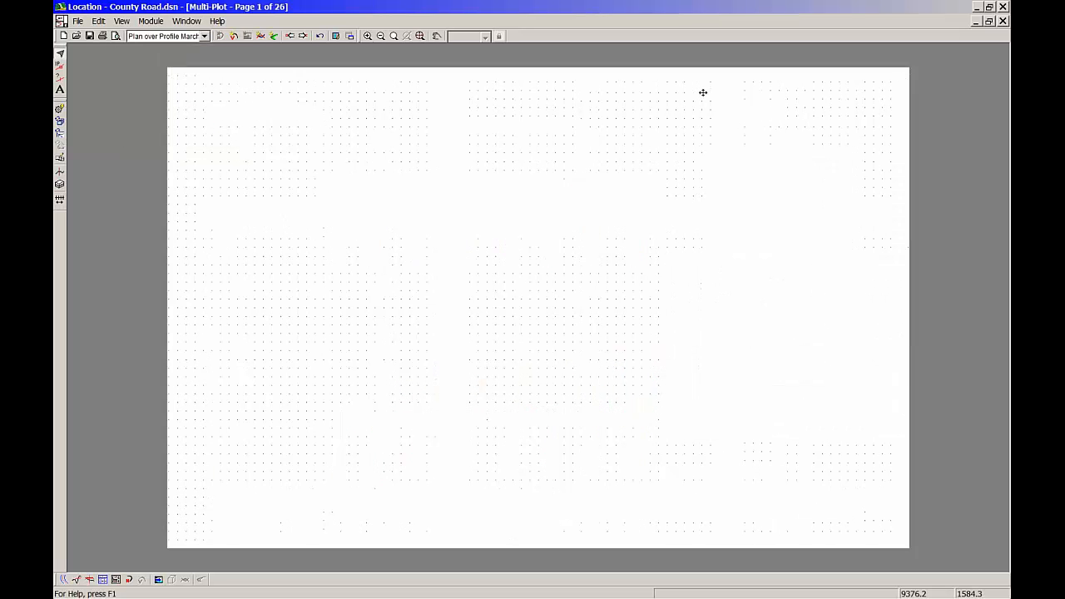
drag(688, 67, 902, 541)
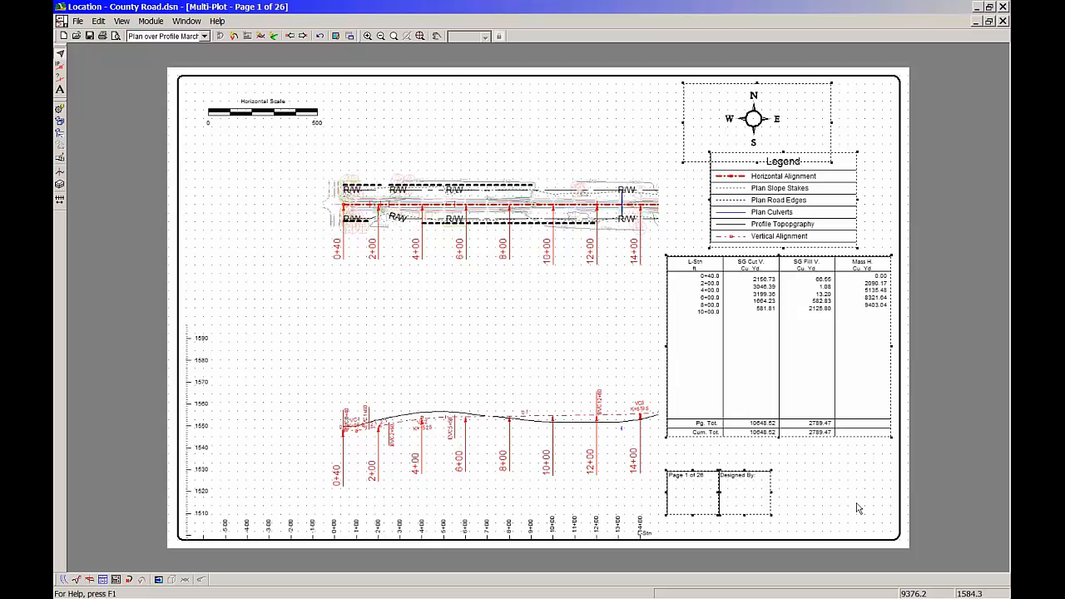
key(Delete)
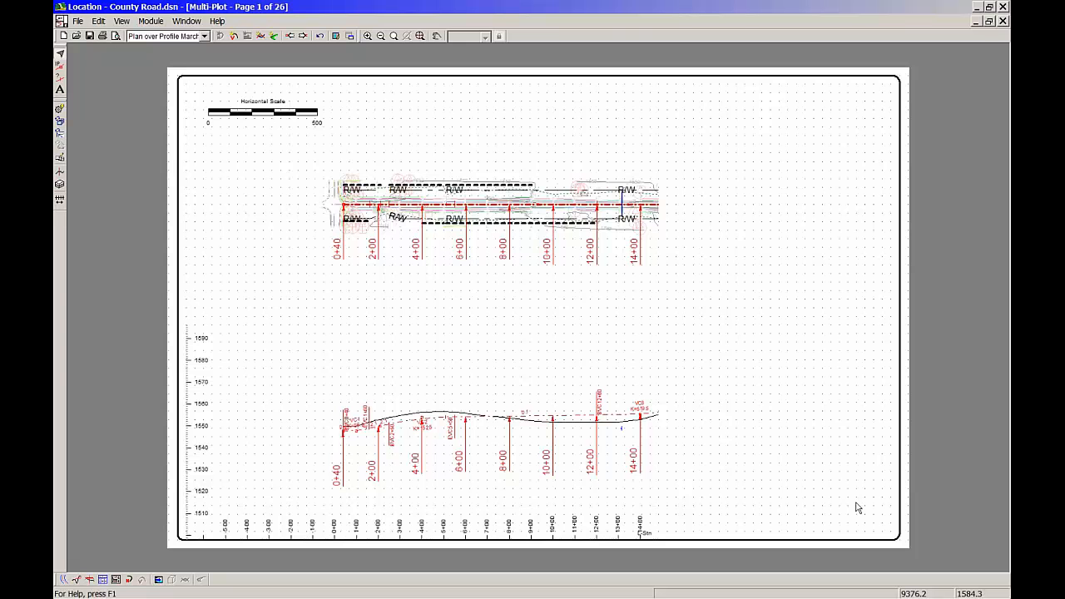
Save the edited sheet over the existing Plan over Profile March 3 screen layout and reopen the layout list
click(204, 36)
right_click(204, 50)
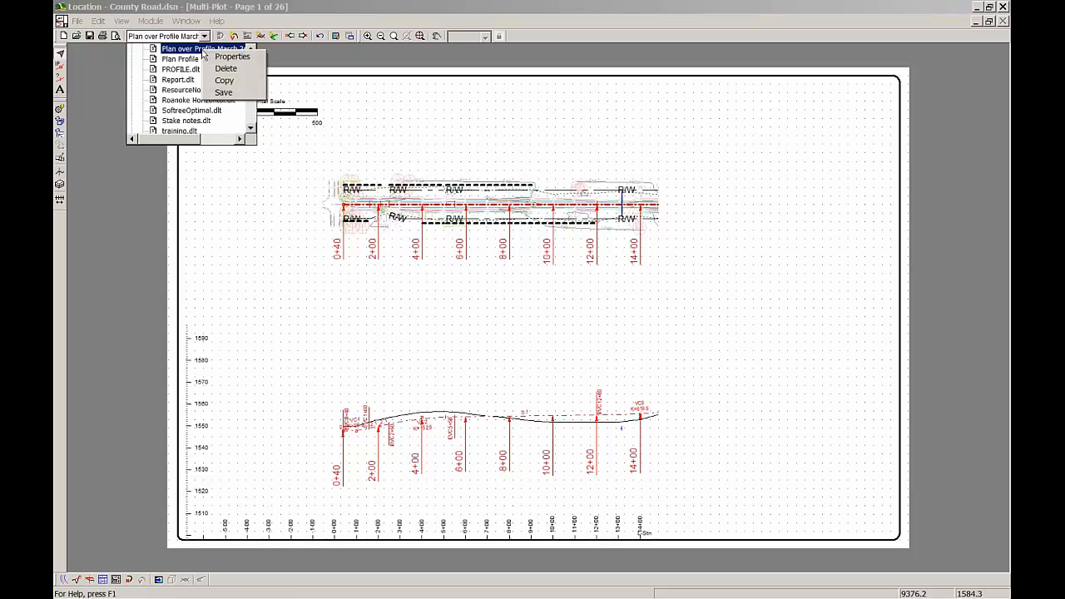
click(225, 93)
click(204, 36)
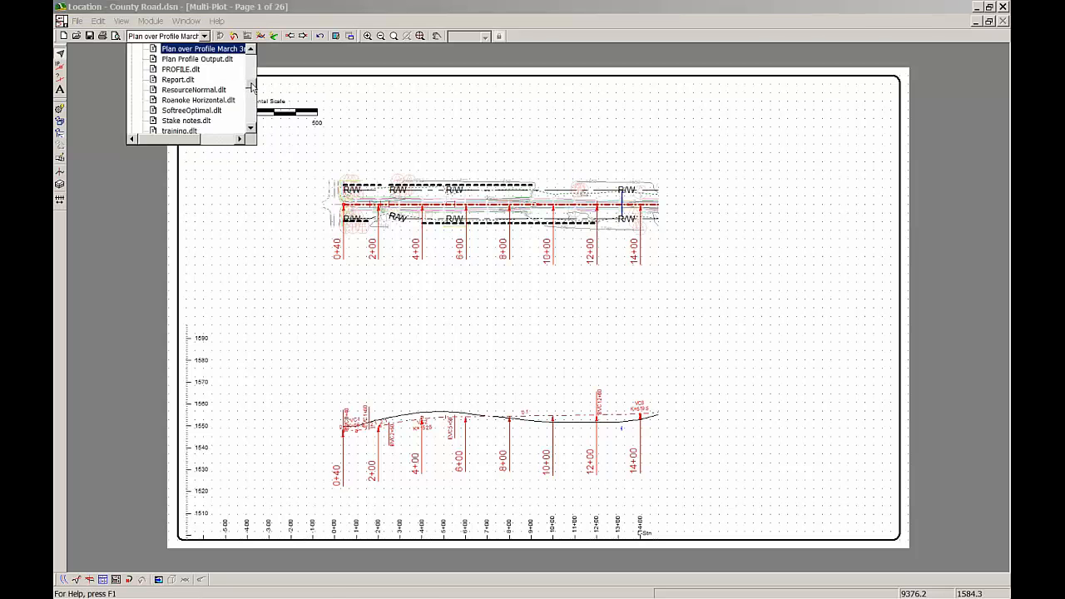
Switch to the web browser and open the Location Module articles in the Softree support Knowledge Base
mouse_move(384, 591)
click(385, 556)
mouse_move(614, 179)
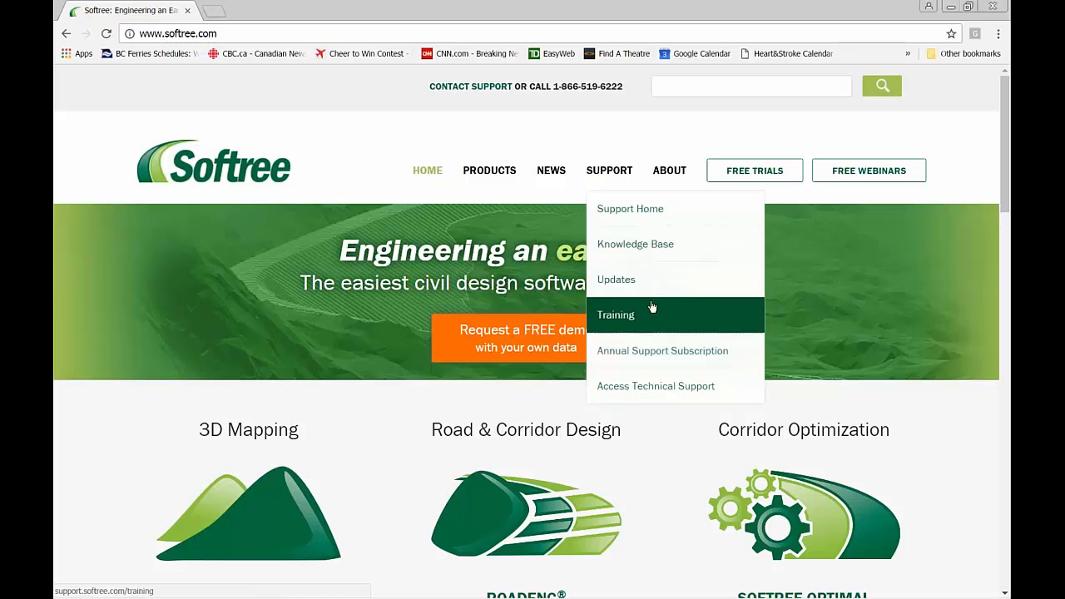
click(618, 244)
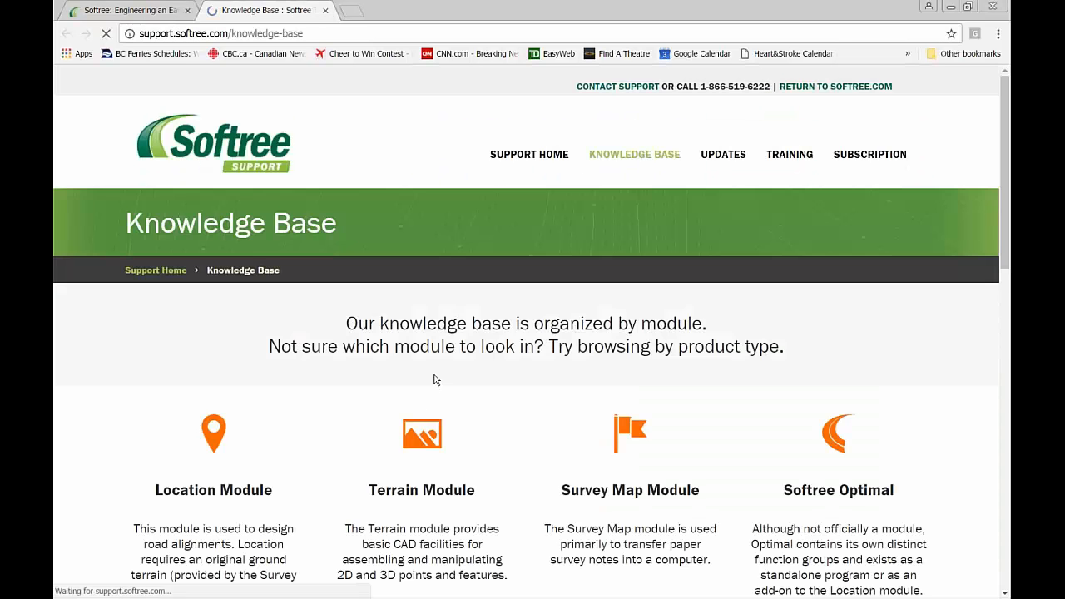
scroll(247, 456, down, 3)
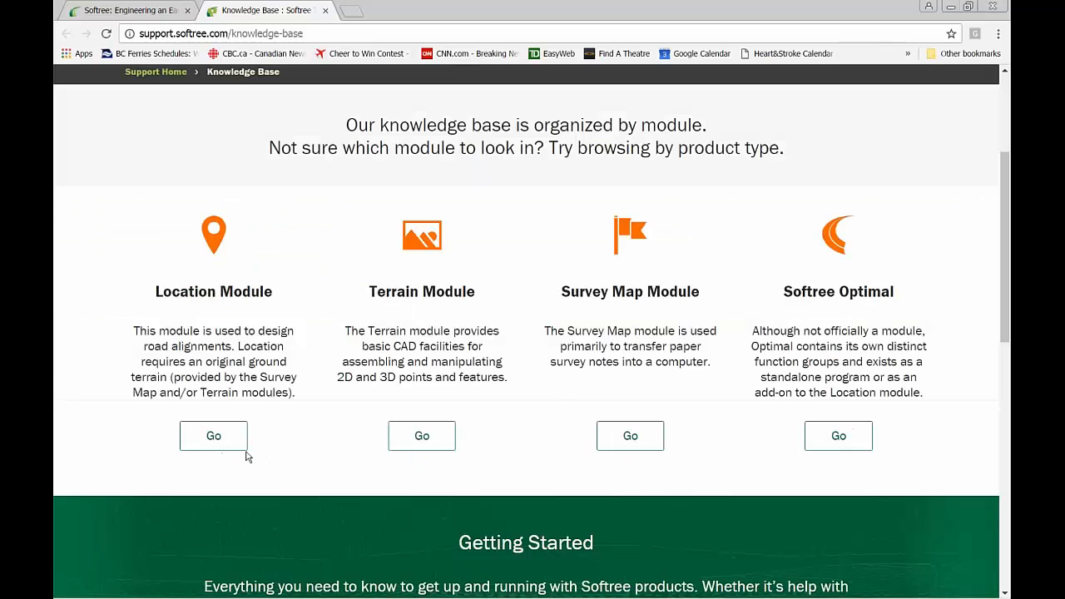
click(234, 436)
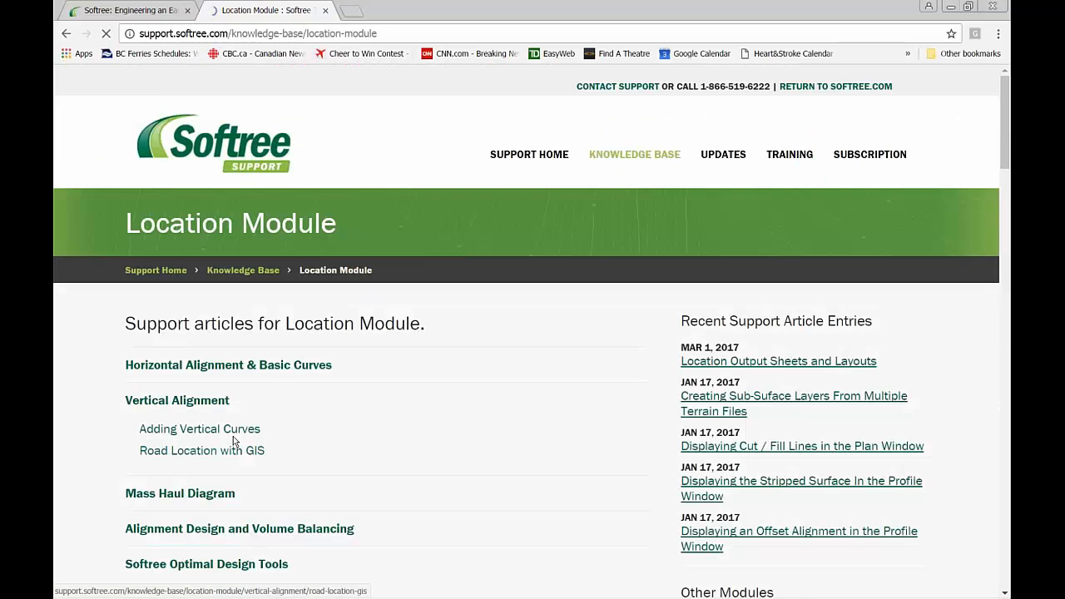
Open the "Location Output Sheets and Layouts" article listed under Multi-Plot Outputs
scroll(265, 422, down, 6)
scroll(269, 422, down, 6)
scroll(268, 422, down, 8)
scroll(269, 422, down, 3)
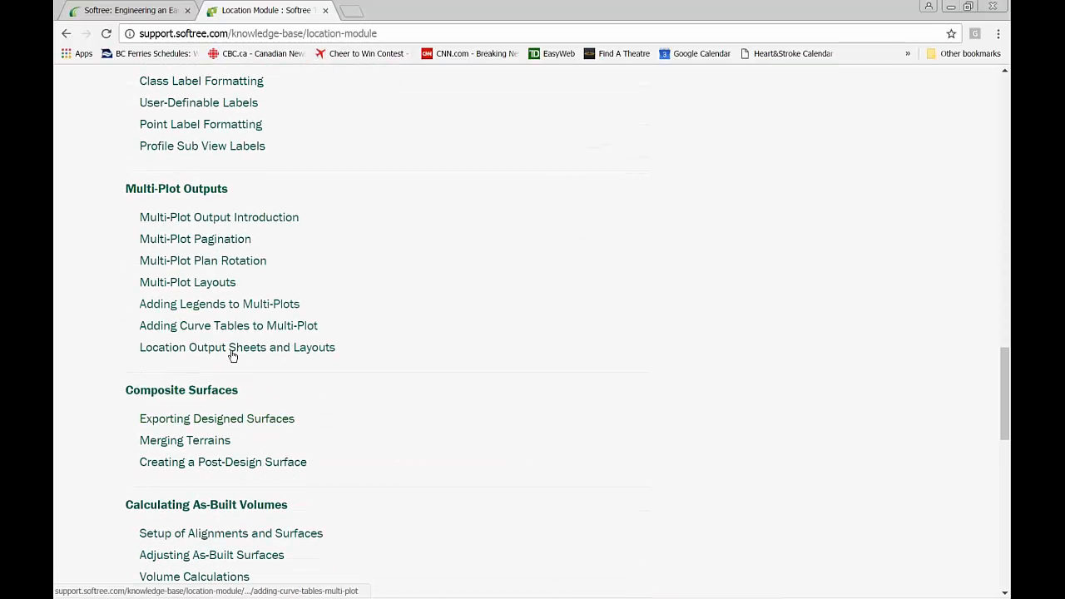
click(198, 354)
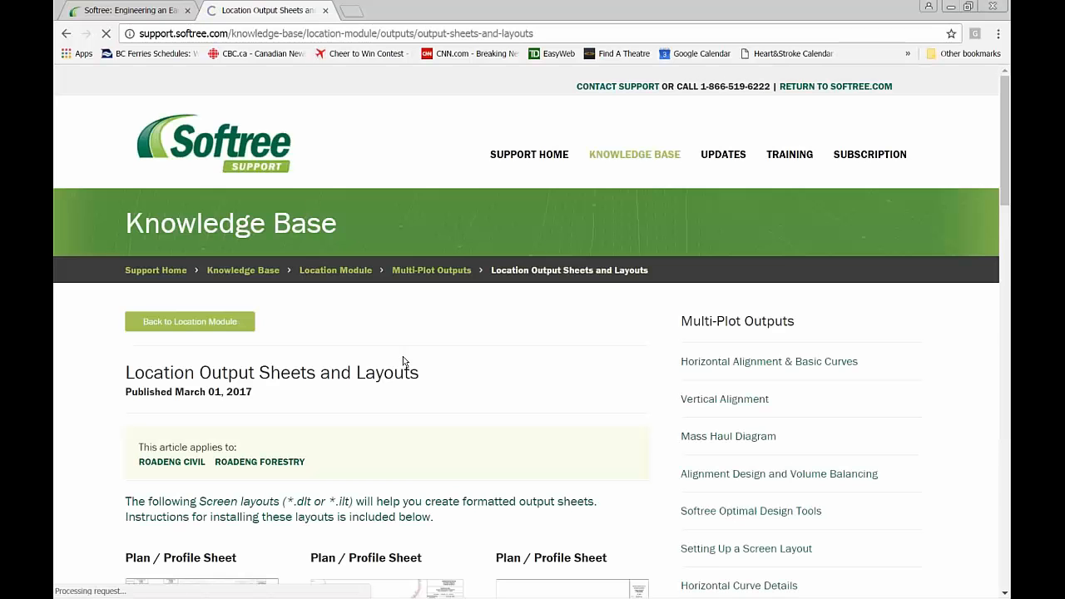
Examine the downloadable plan/profile and cross-section sheet layouts in the article, and close the browser to return to Location
scroll(404, 360, down, 3)
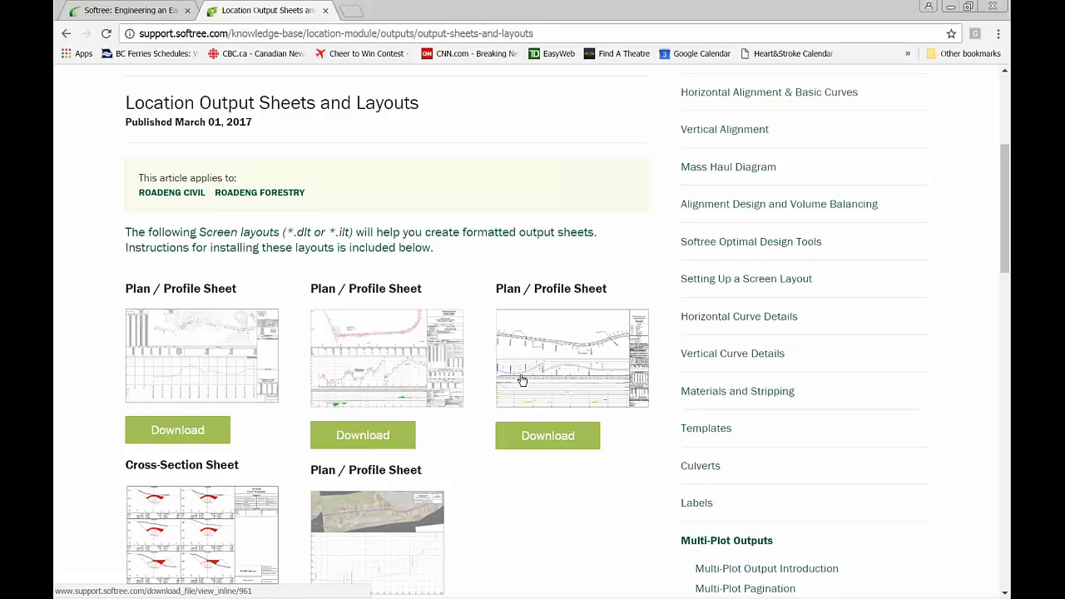
scroll(515, 379, down, 3)
scroll(512, 377, up, 1)
scroll(512, 381, down, 3)
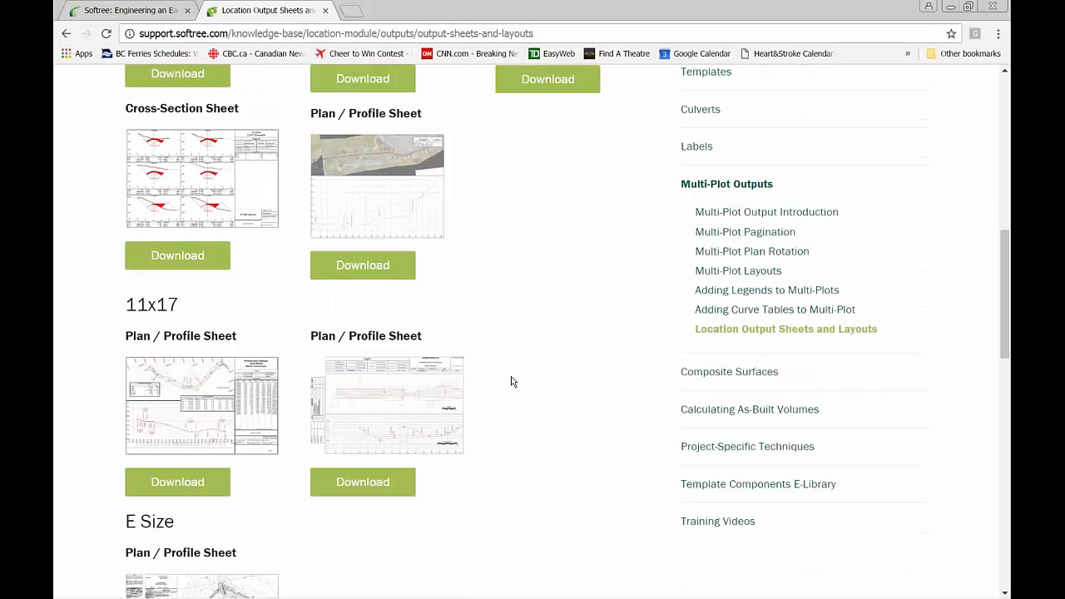
scroll(511, 381, down, 5)
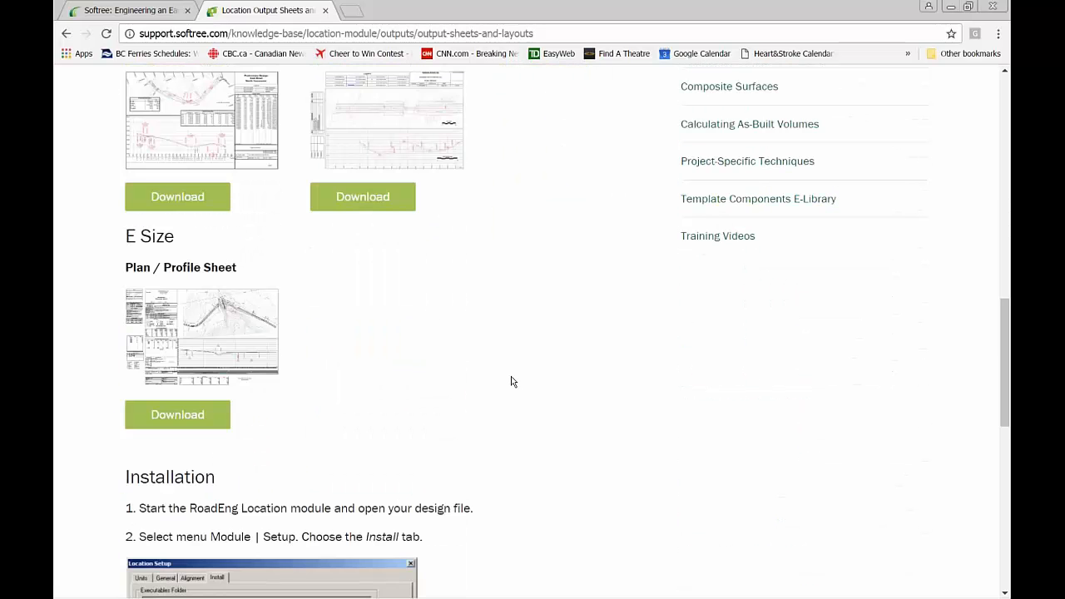
scroll(508, 383, up, 1)
scroll(504, 382, up, 7)
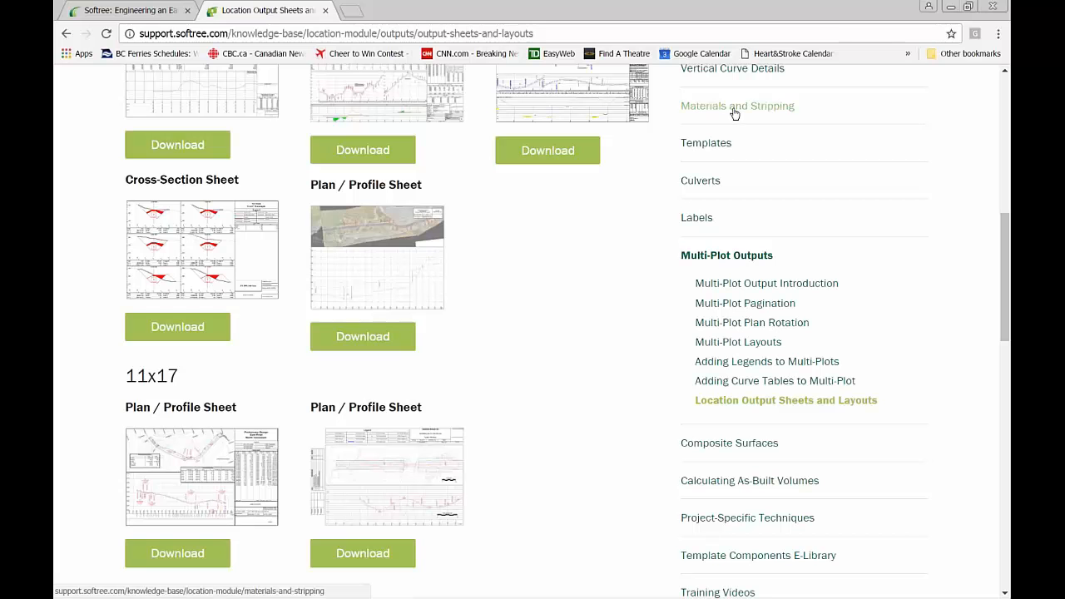
mouse_move(739, 597)
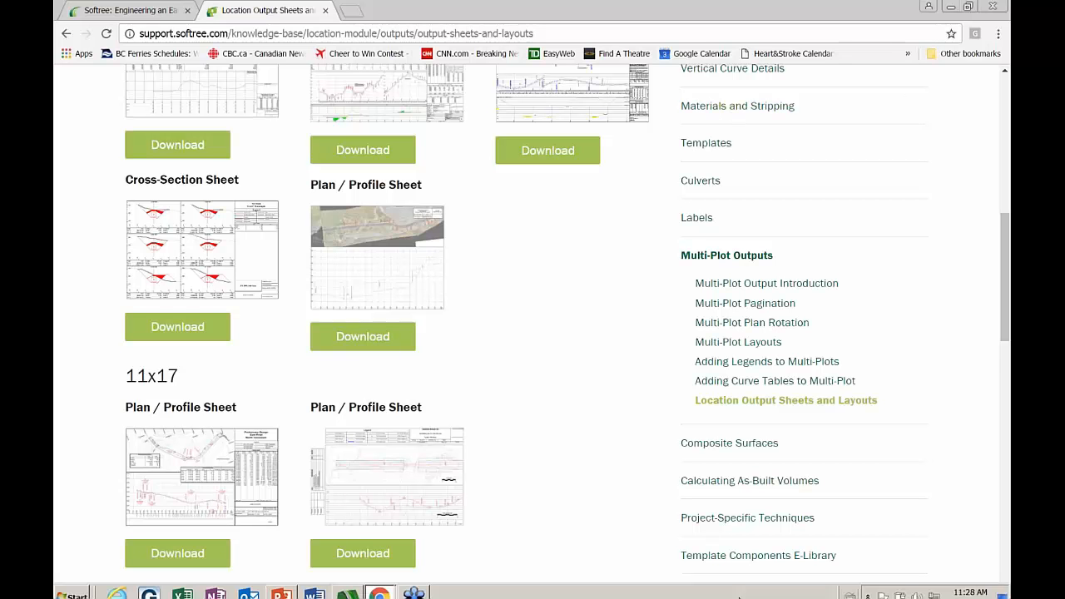
click(992, 7)
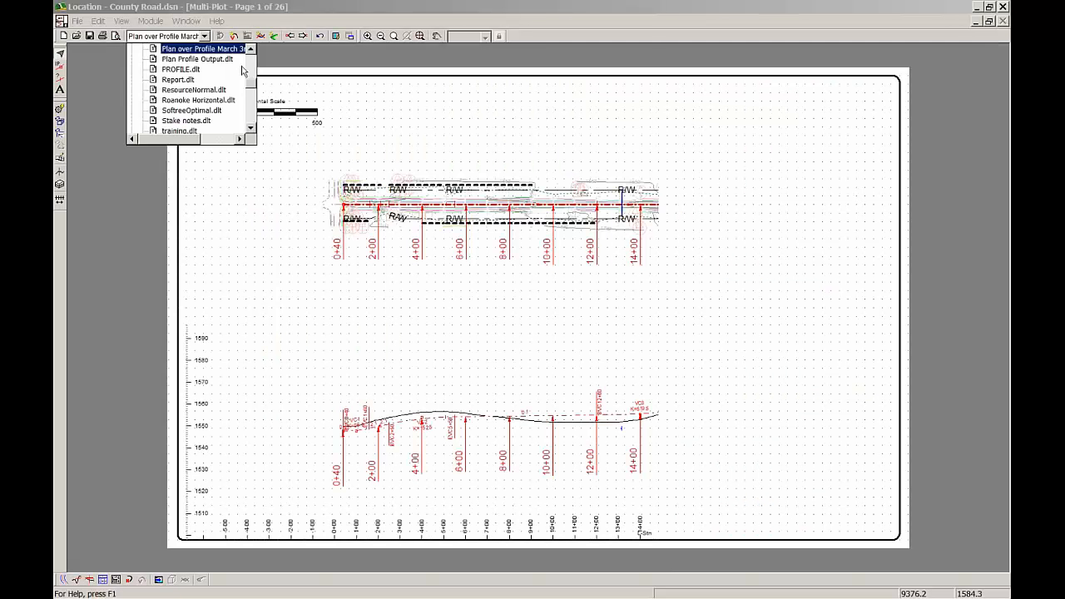
Load the 11x17 LocationPlanProfile layout from the Custom folder, skipping the missing logo image and recalculating the entire design
scroll(250, 88, down, 3)
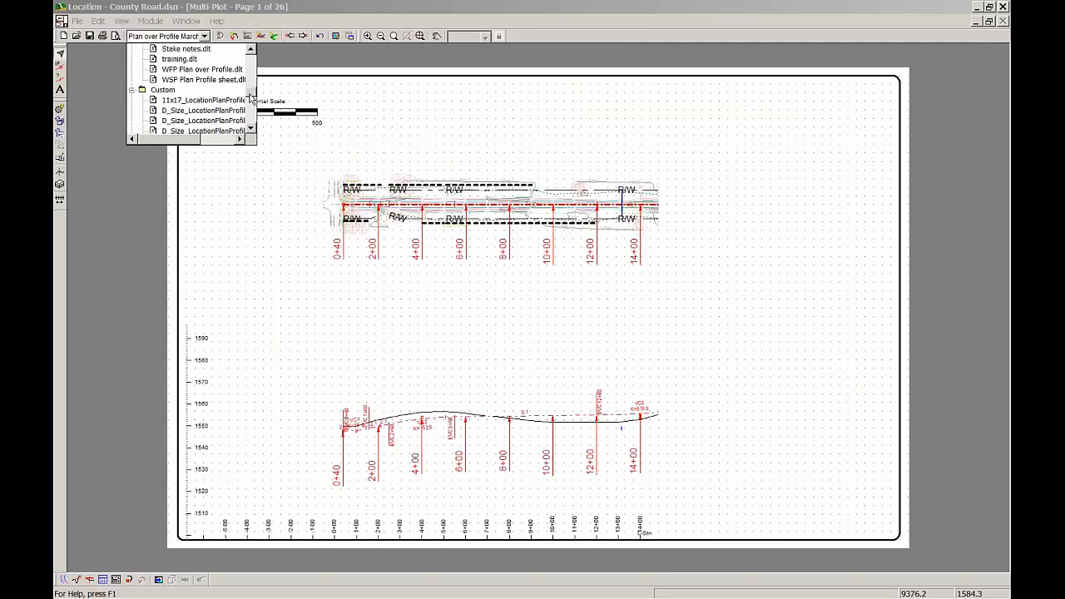
click(223, 110)
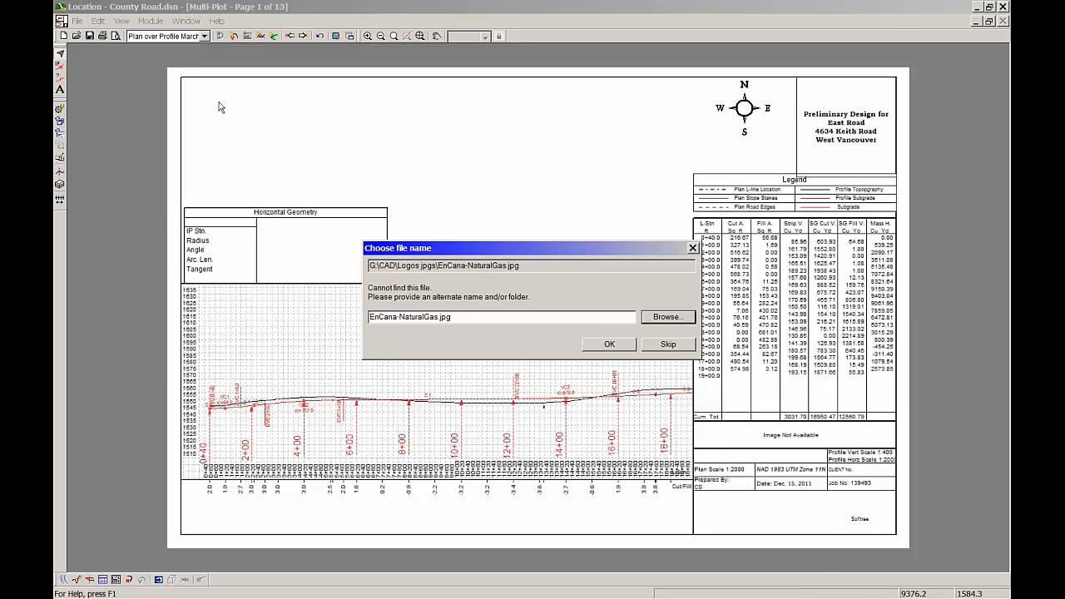
click(668, 345)
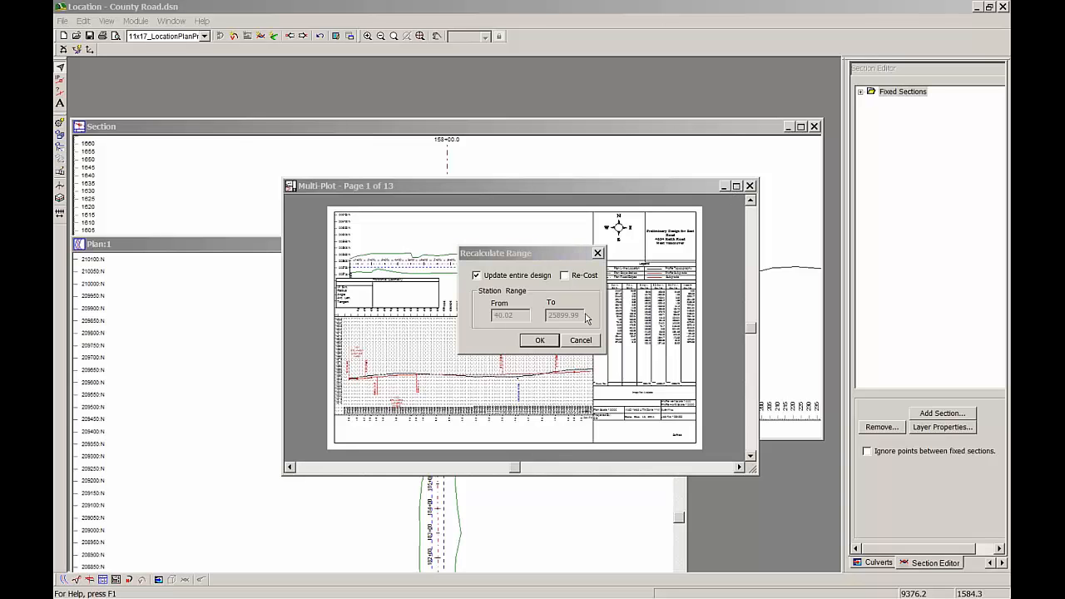
click(541, 340)
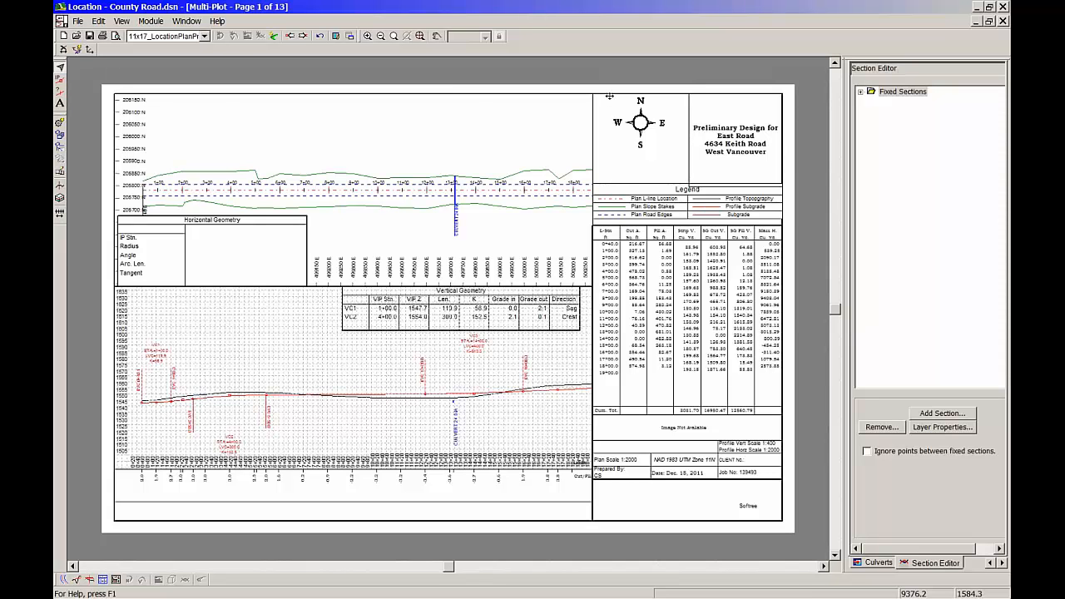
Copy the title column items from the current layout into the Plan over Profile March layout, skipping the missing EnCana-NaturalGas.jpg logo
mouse_move(610, 97)
mouse_down()
mouse_move(635, 113)
mouse_move(598, 97)
mouse_move(622, 114)
mouse_up()
drag(600, 80, 786, 531)
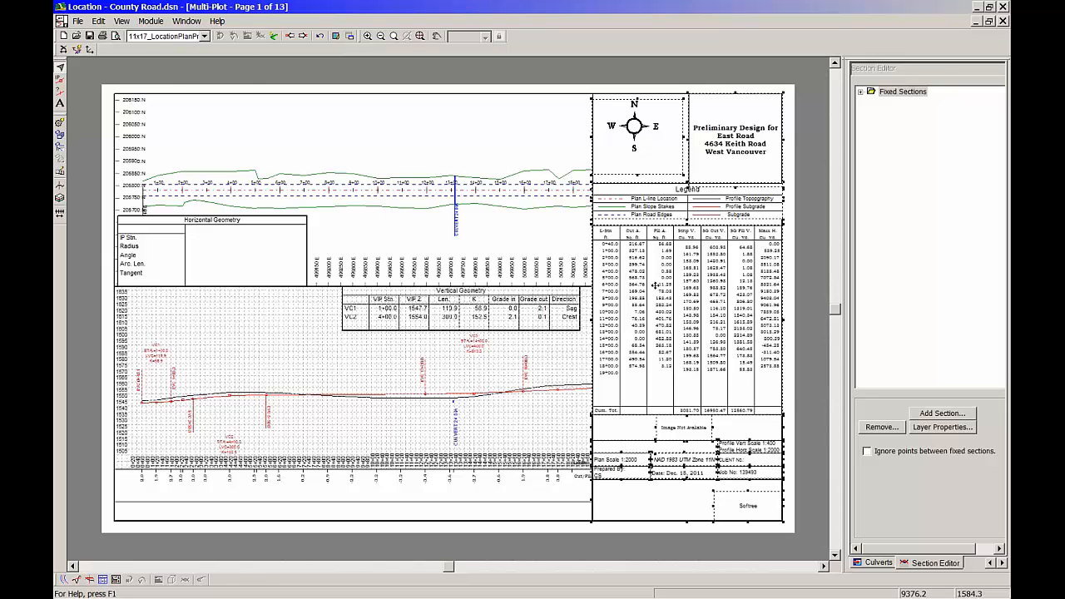
click(205, 37)
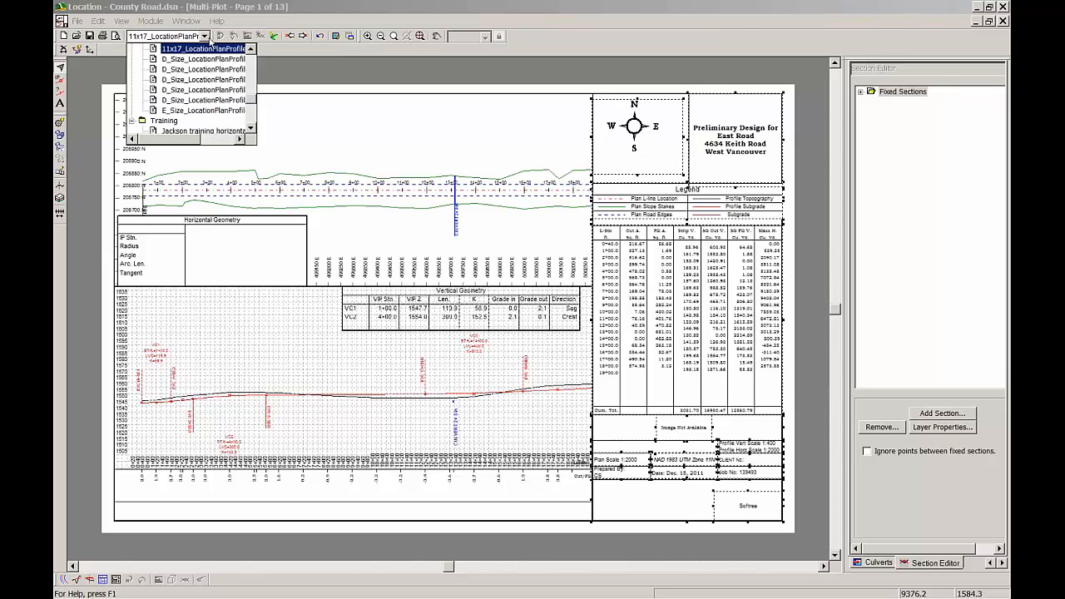
mouse_move(252, 98)
mouse_down()
mouse_move(254, 61)
mouse_move(256, 79)
mouse_up()
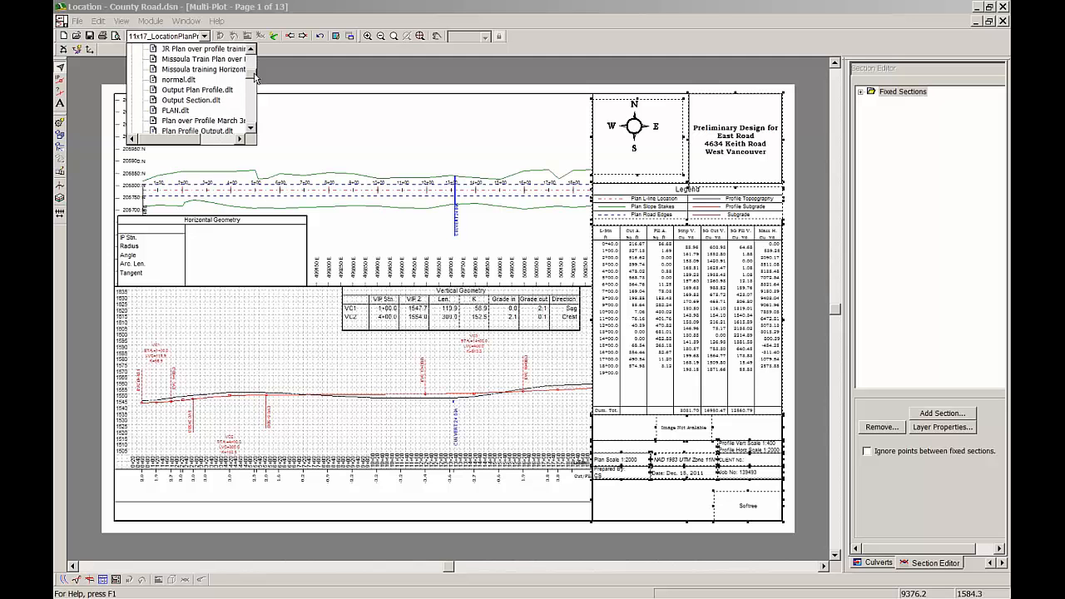
click(237, 121)
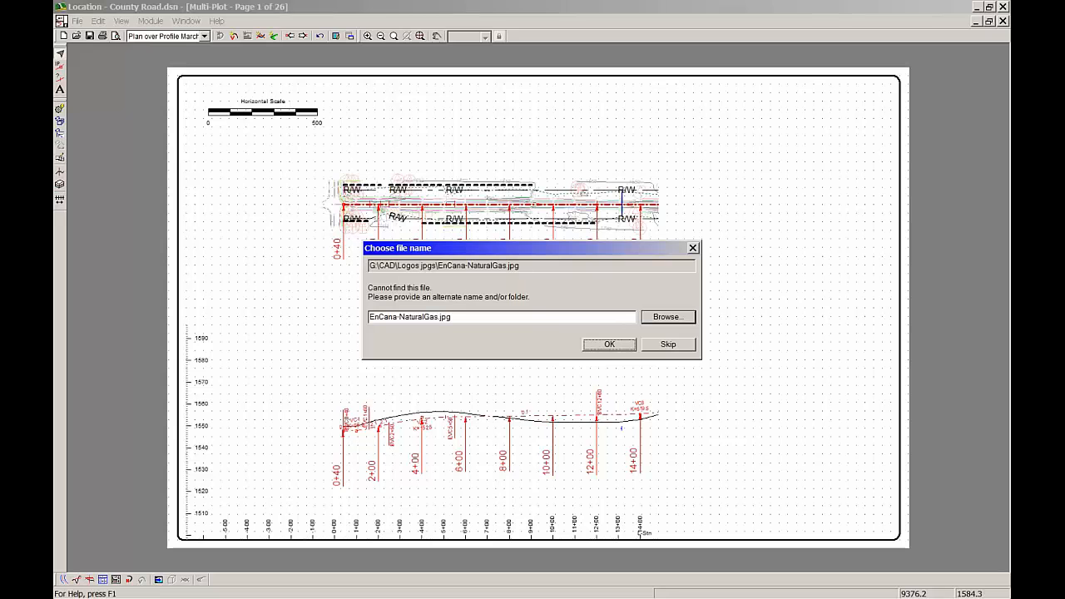
click(684, 346)
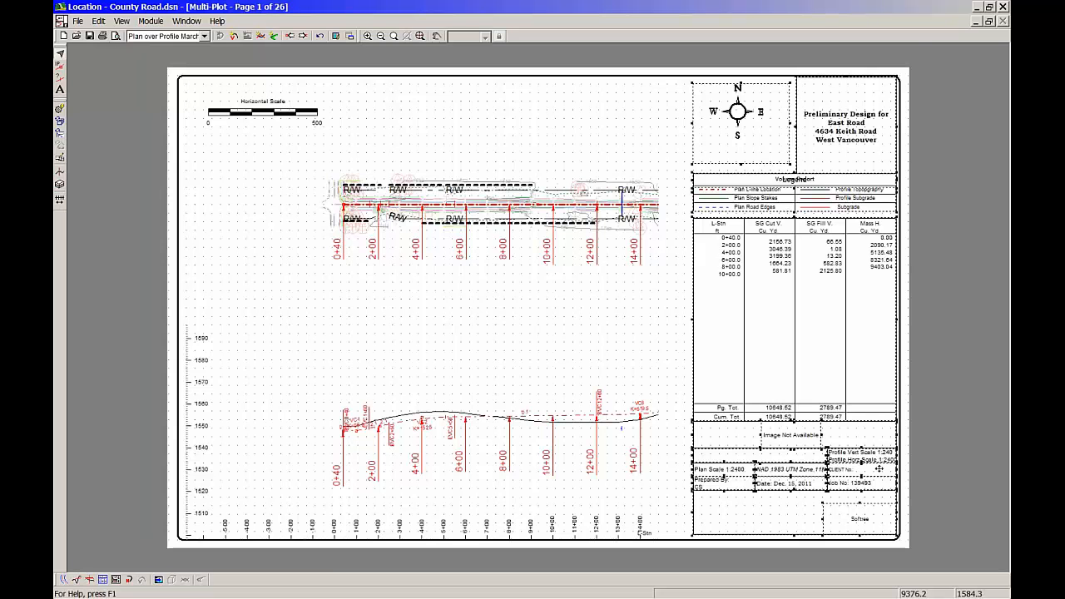
Open the sub-view options of the date box in the pasted title column
scroll(812, 450, up, 1)
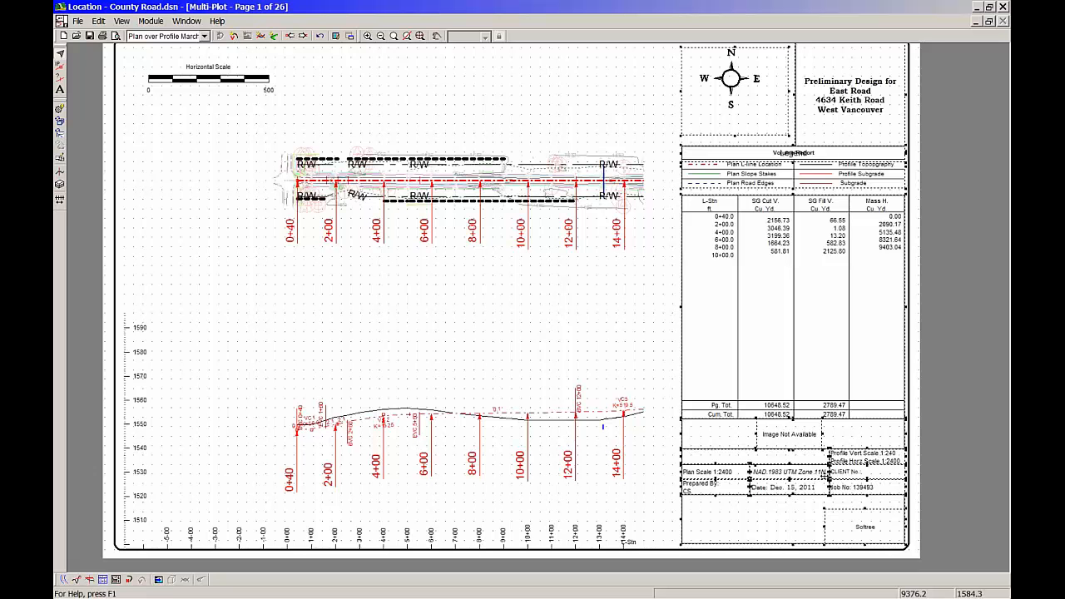
scroll(813, 500, up, 1)
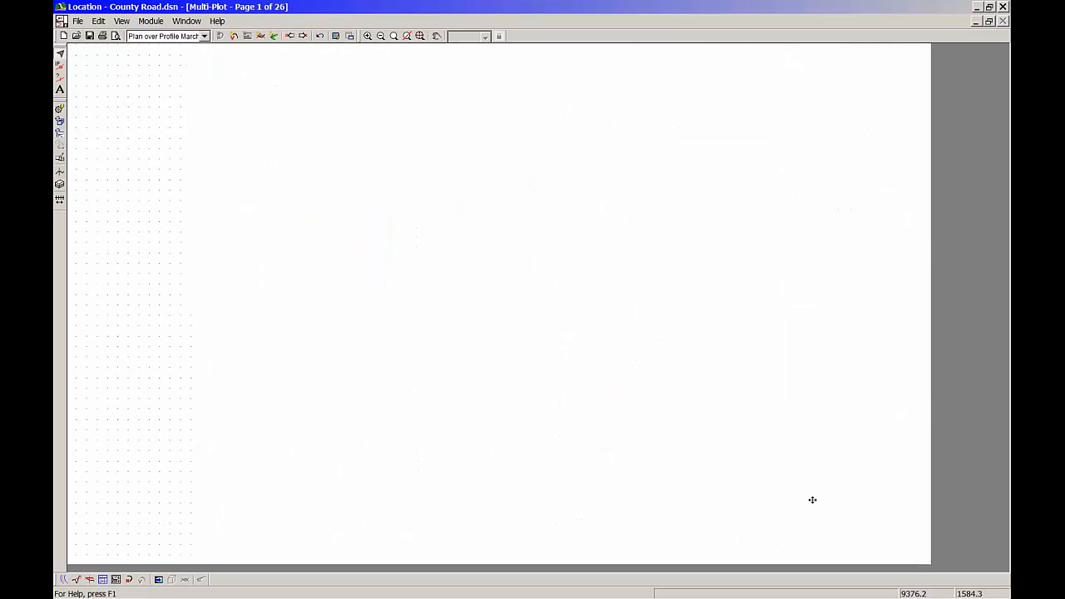
double_click(742, 487)
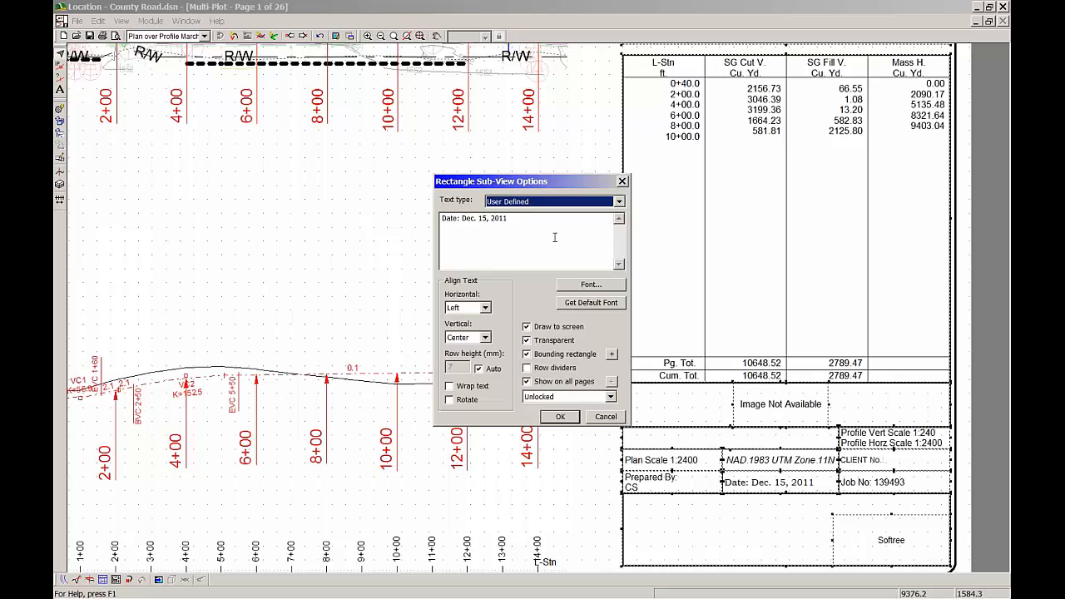
Try the Print Date text type for the date box, and return it to User Defined
click(619, 202)
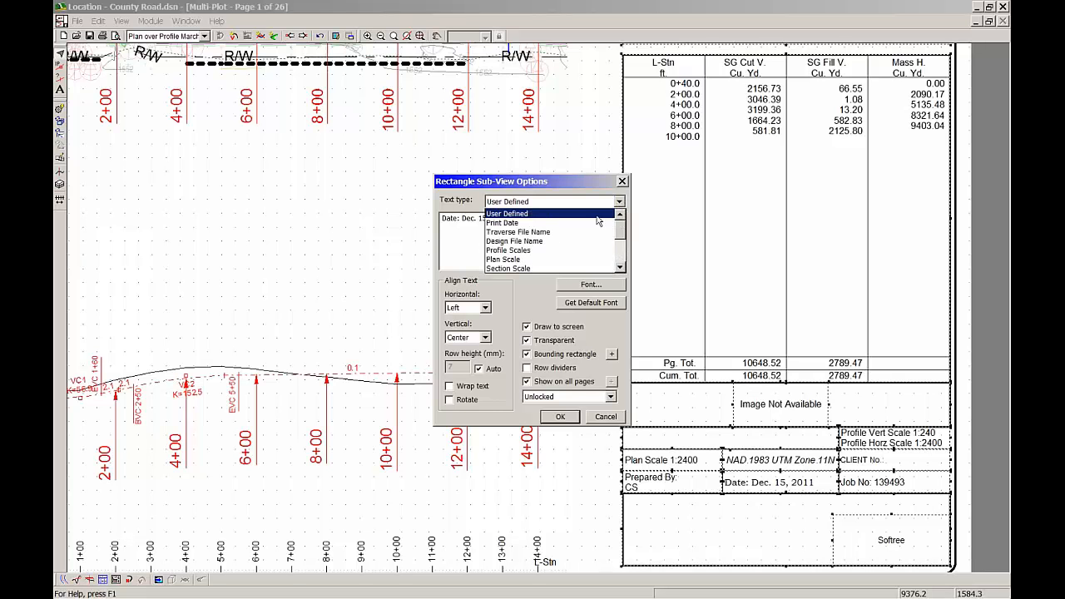
click(525, 224)
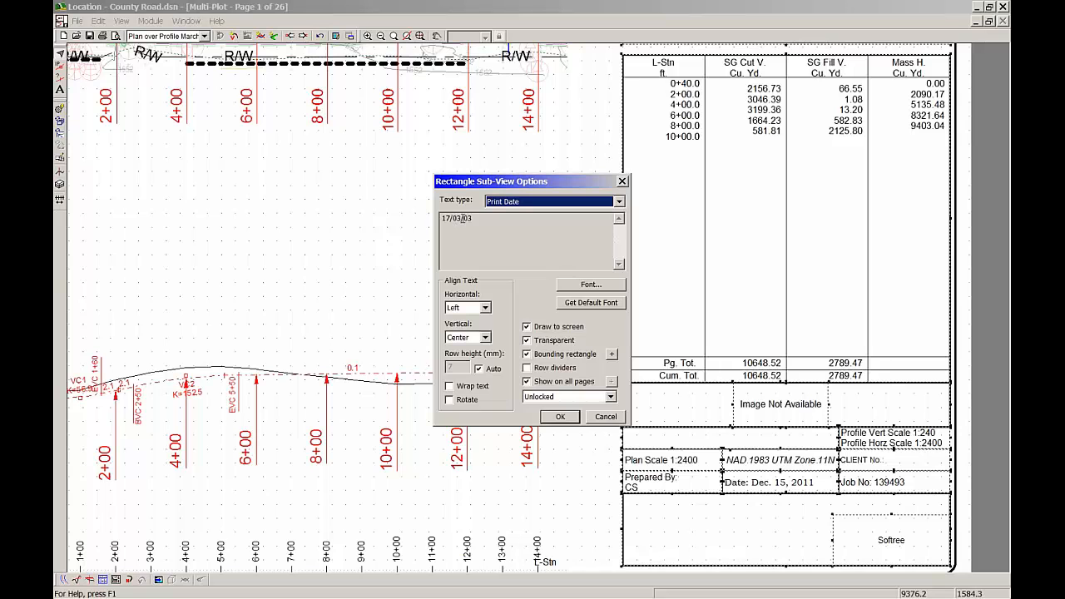
click(498, 258)
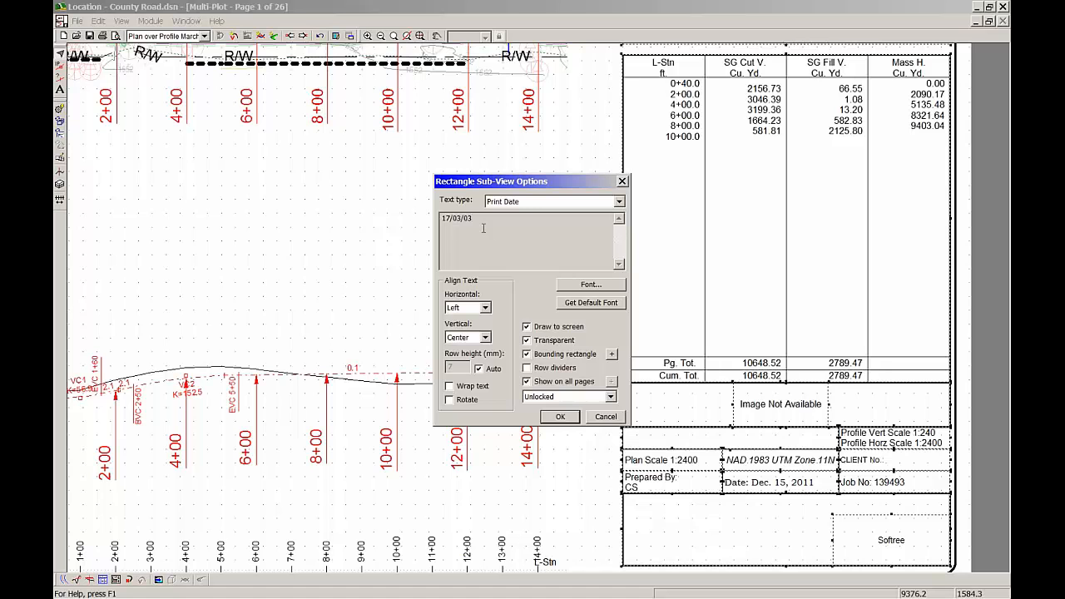
click(619, 202)
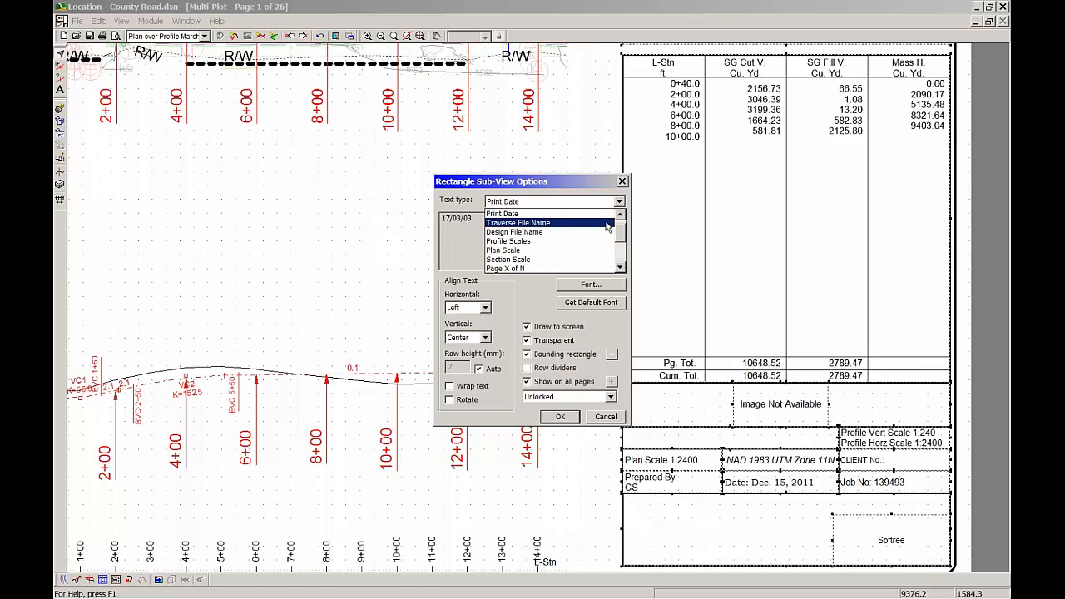
drag(620, 231, 620, 222)
click(541, 214)
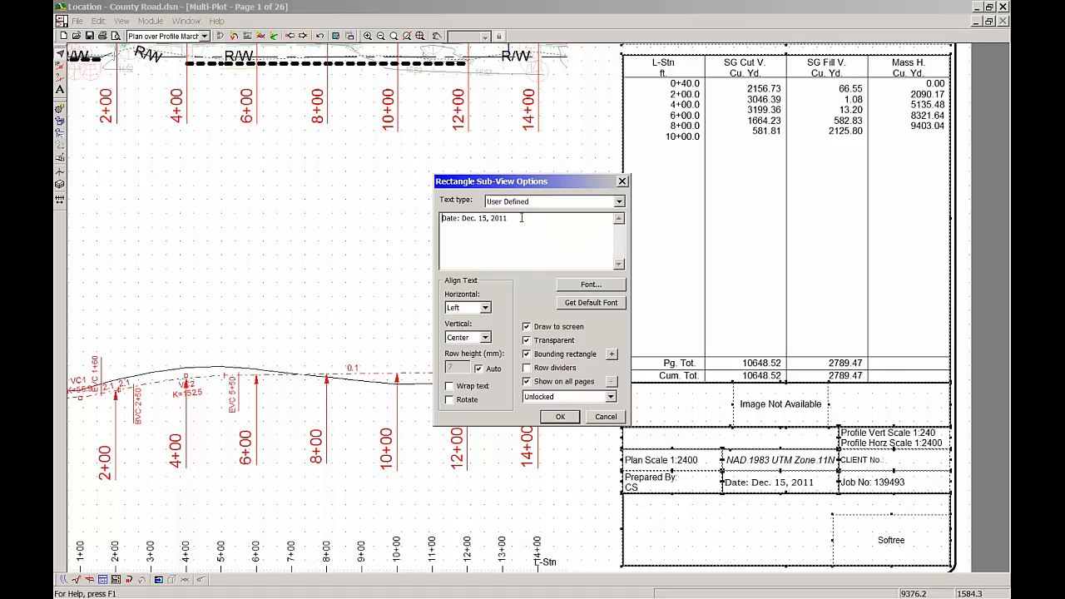
Change the user-defined text of the title column's date box to "Date:March 3 2017" and apply it
drag(508, 218, 461, 220)
key(Delete)
text(March 3 201)
mouse_move(957, 597)
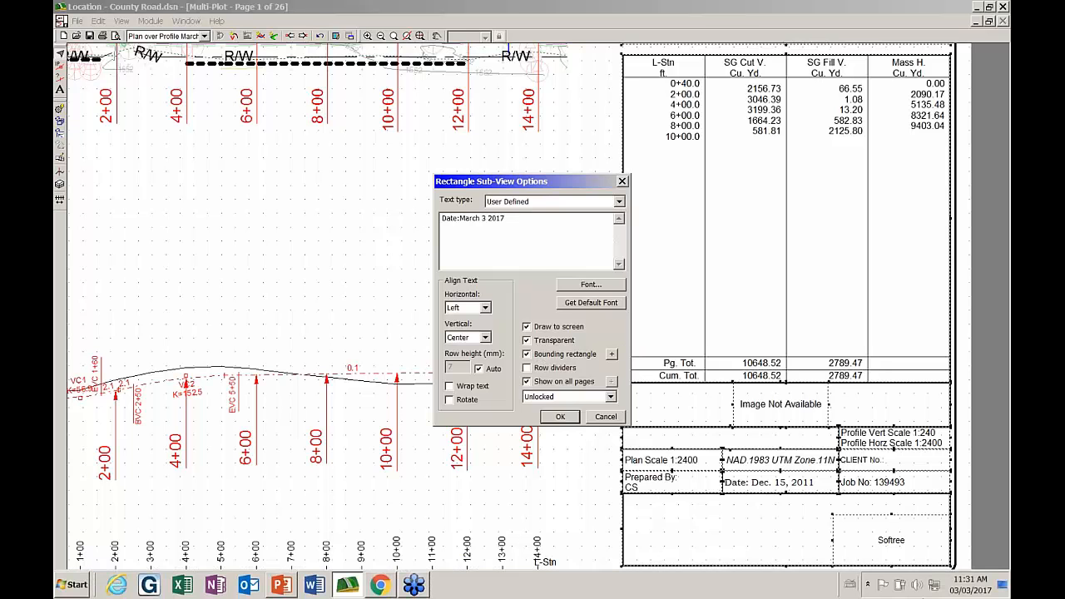
click(572, 419)
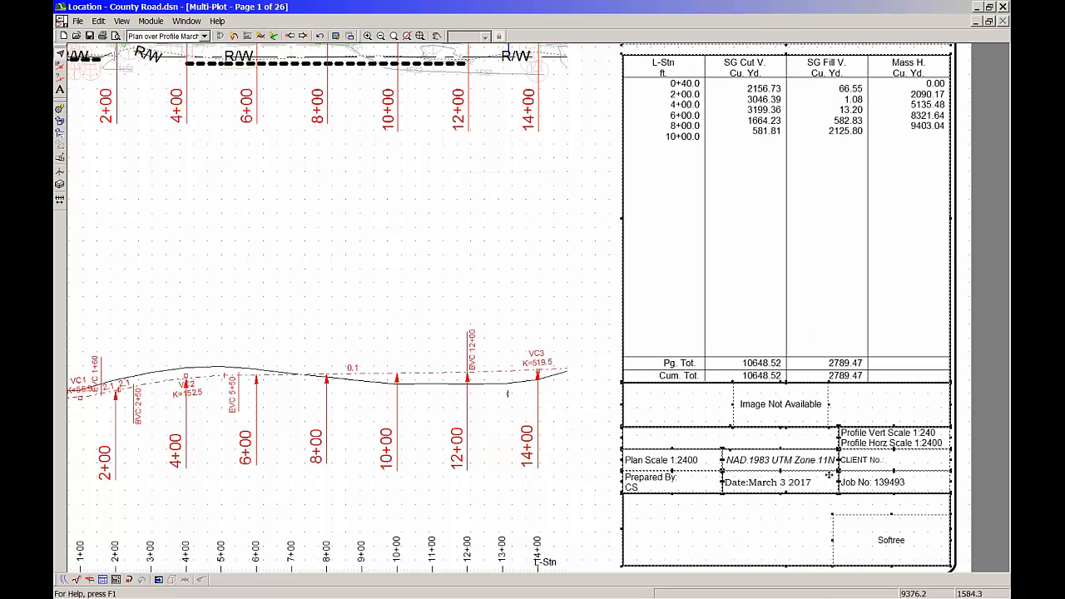
scroll(761, 534, down, 2)
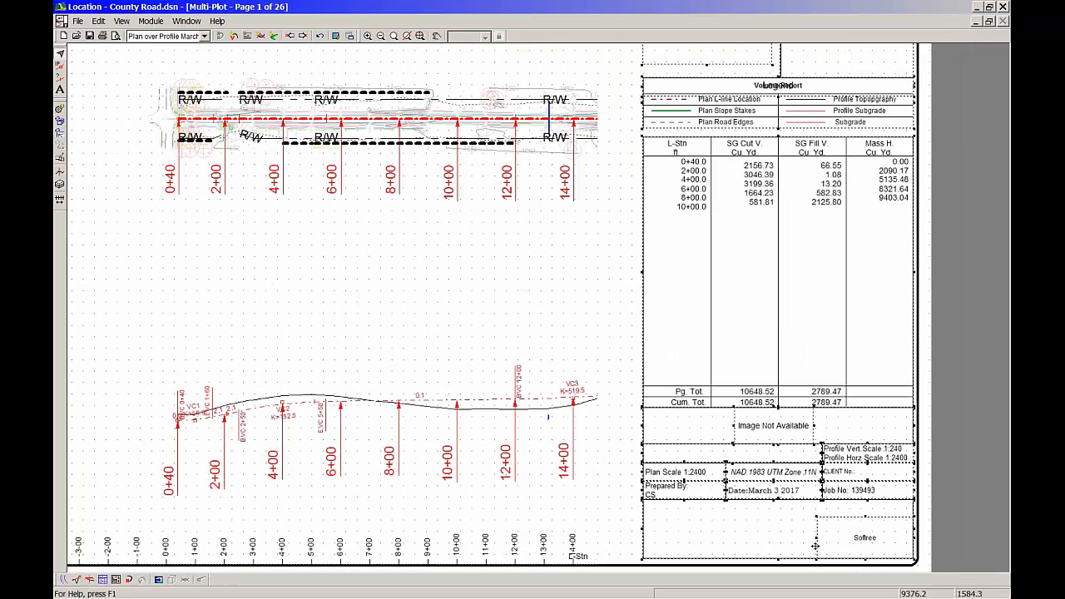
scroll(727, 455, down, 1)
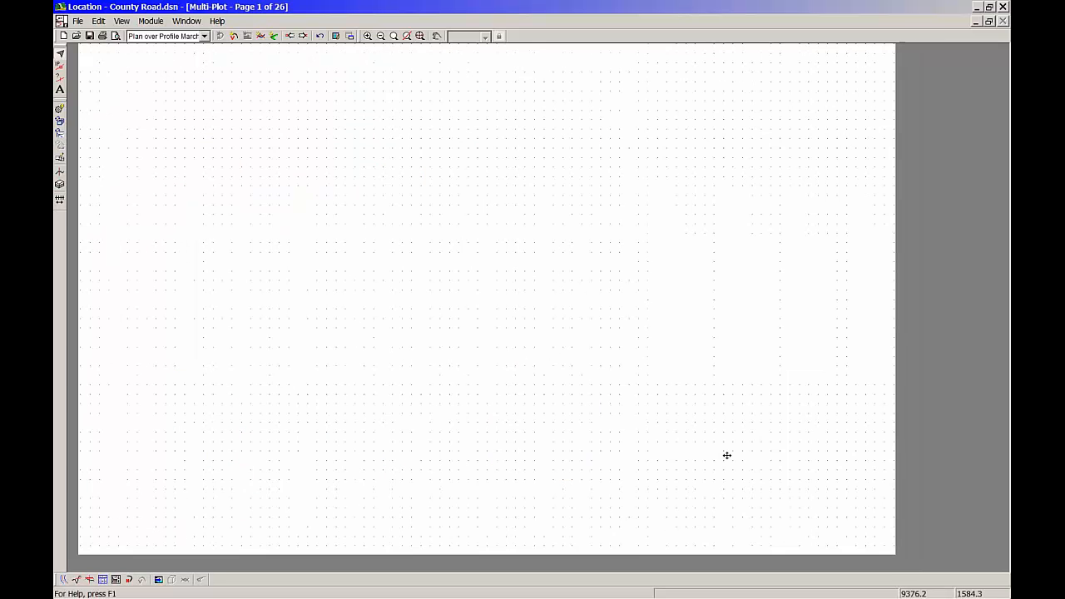
scroll(727, 455, down, 1)
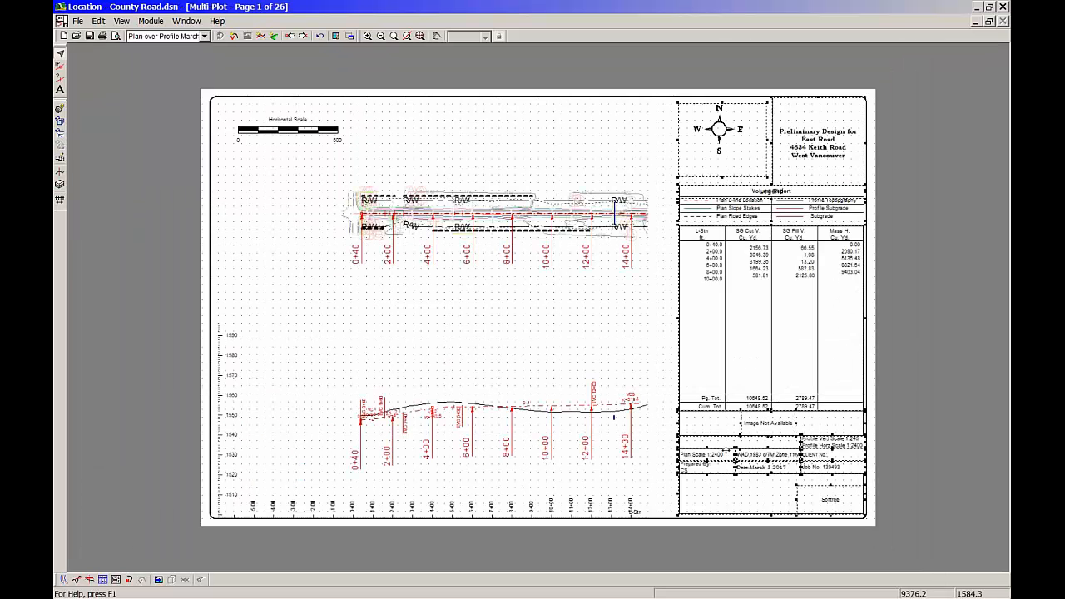